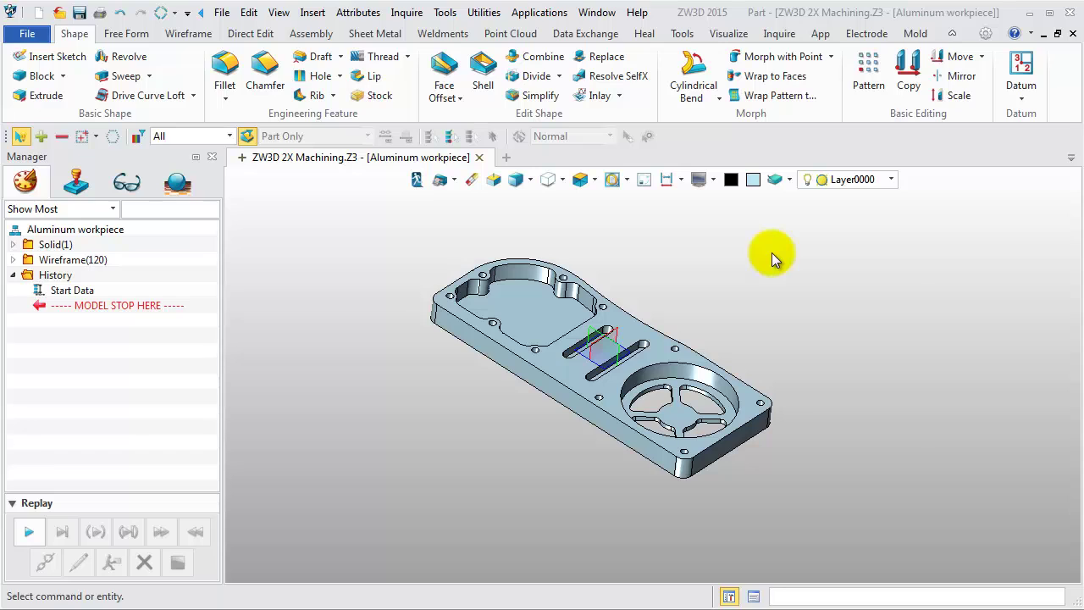
Create a CAM plan from the [Default] template and tilt the view toward the workpiece
right_click(772, 253)
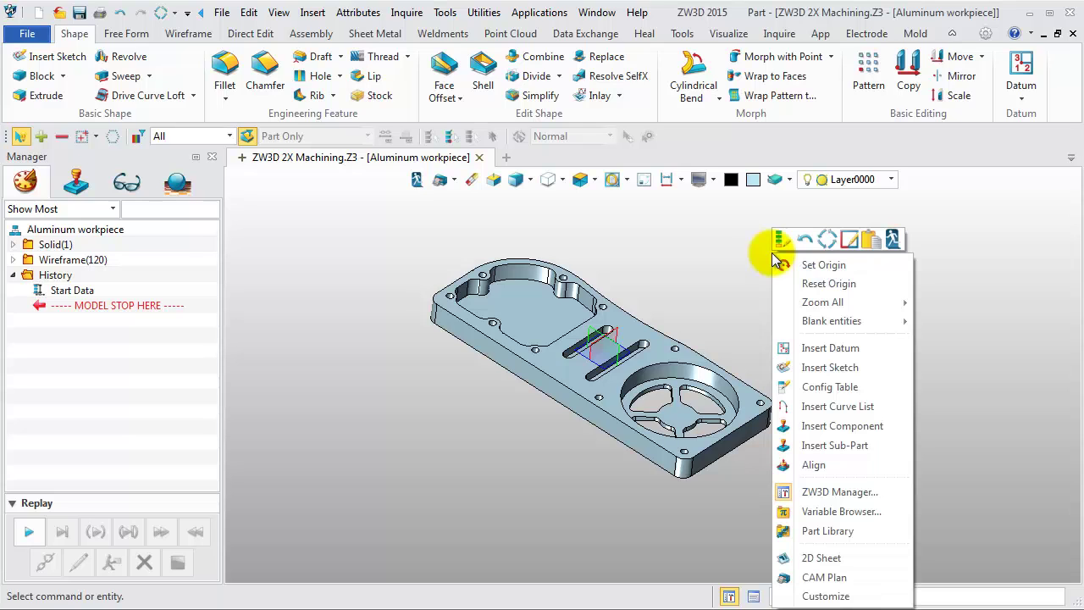
click(833, 578)
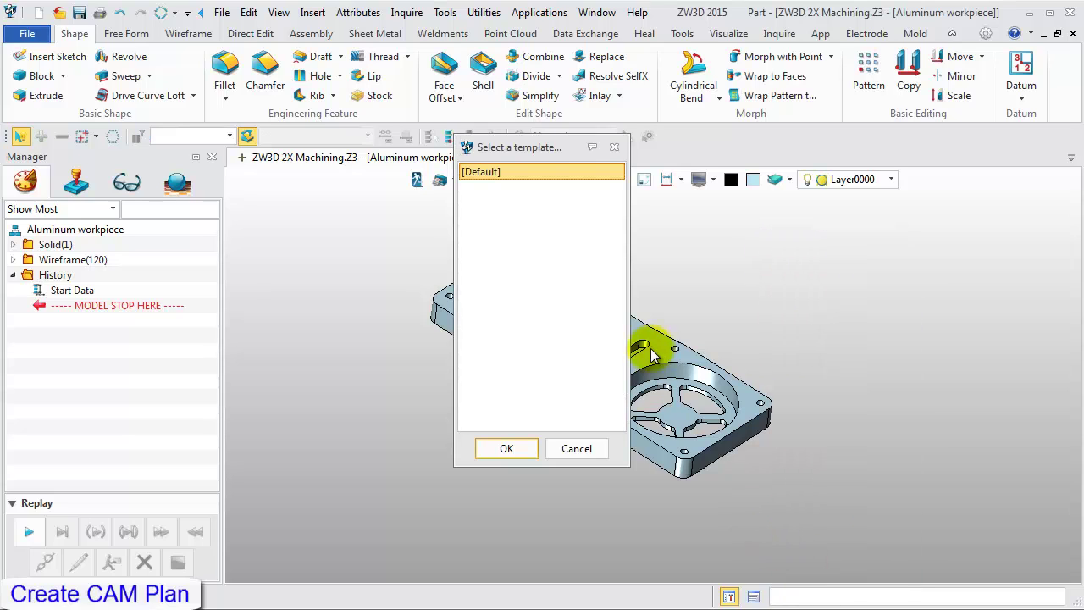
click(507, 449)
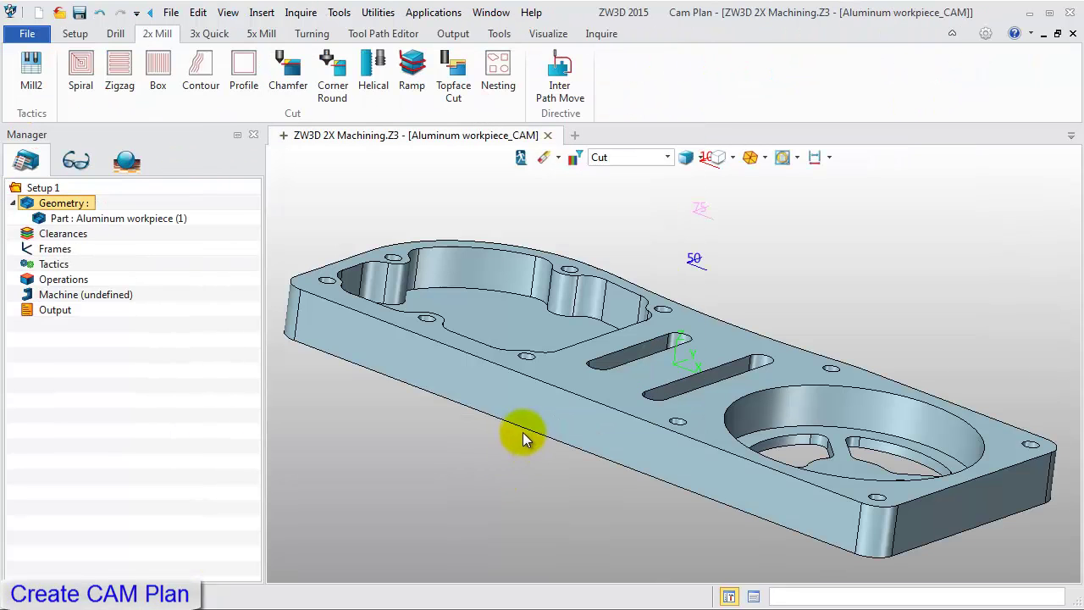
scroll(523, 432, down, 3)
scroll(517, 415, down, 2)
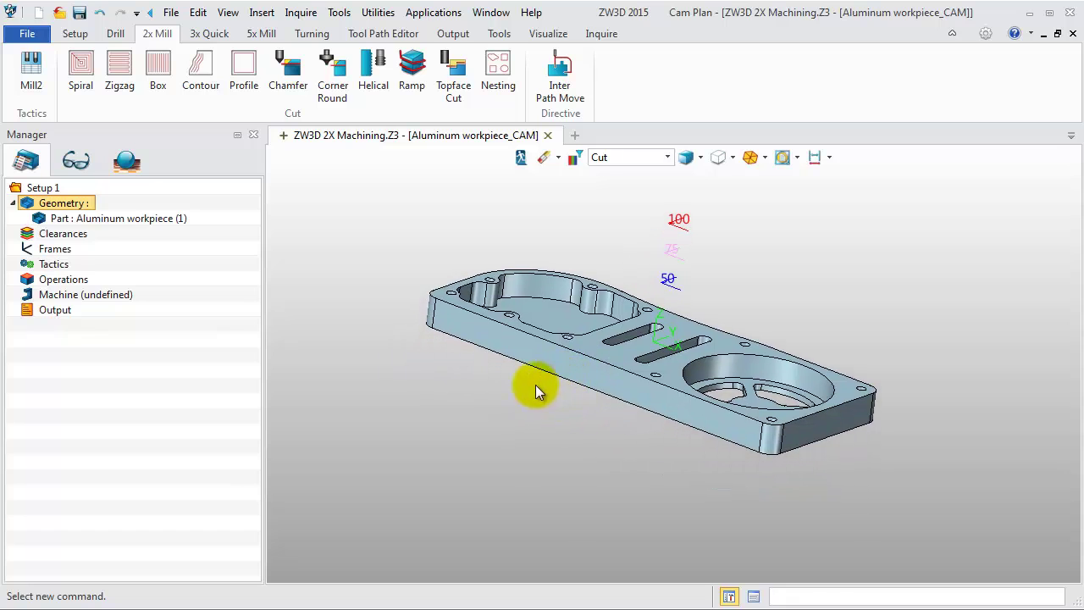
middle_drag(536, 392, 537, 417)
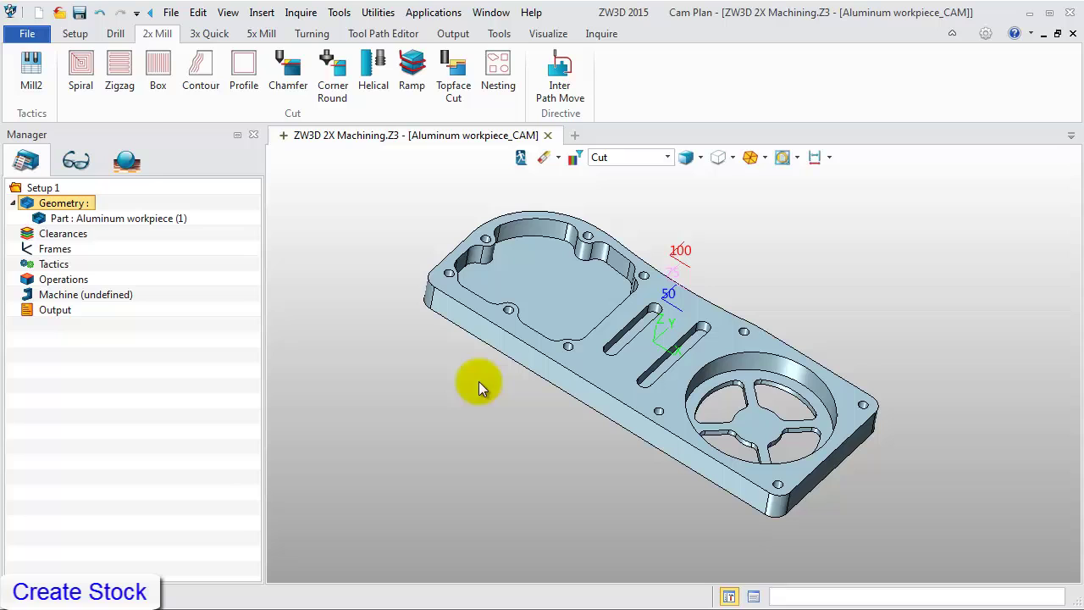
Start Add Stock and set stock length 360 with 5 mm margins on both X sides
click(85, 37)
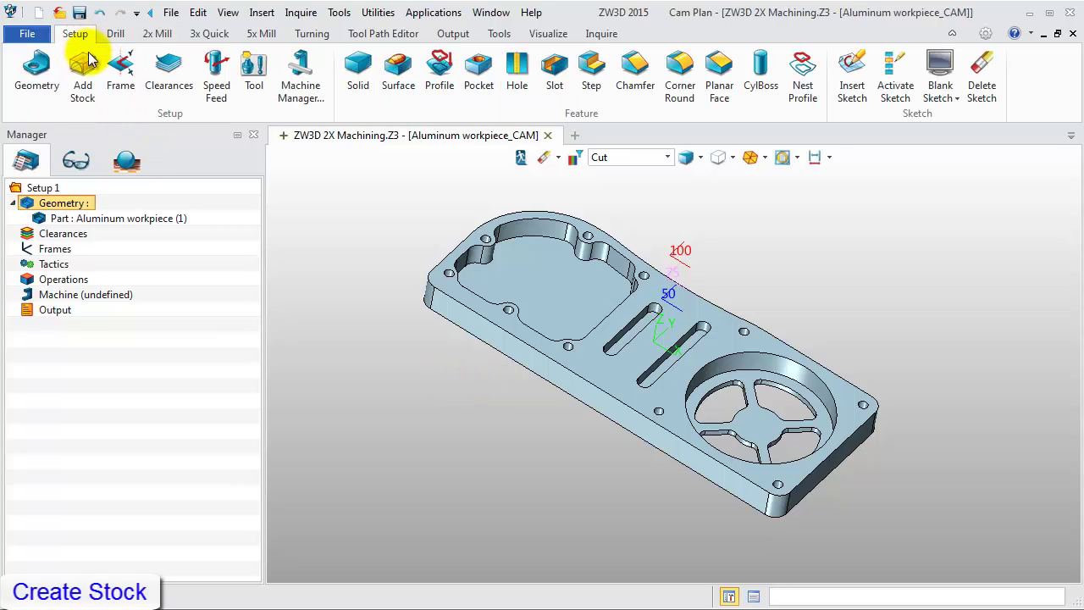
click(88, 71)
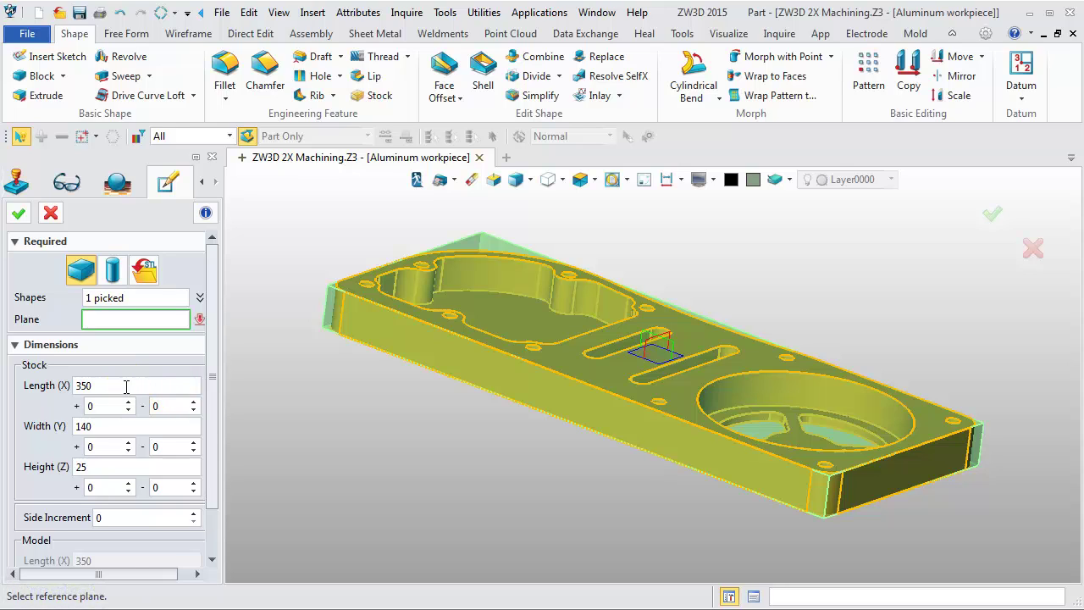
double_click(126, 386)
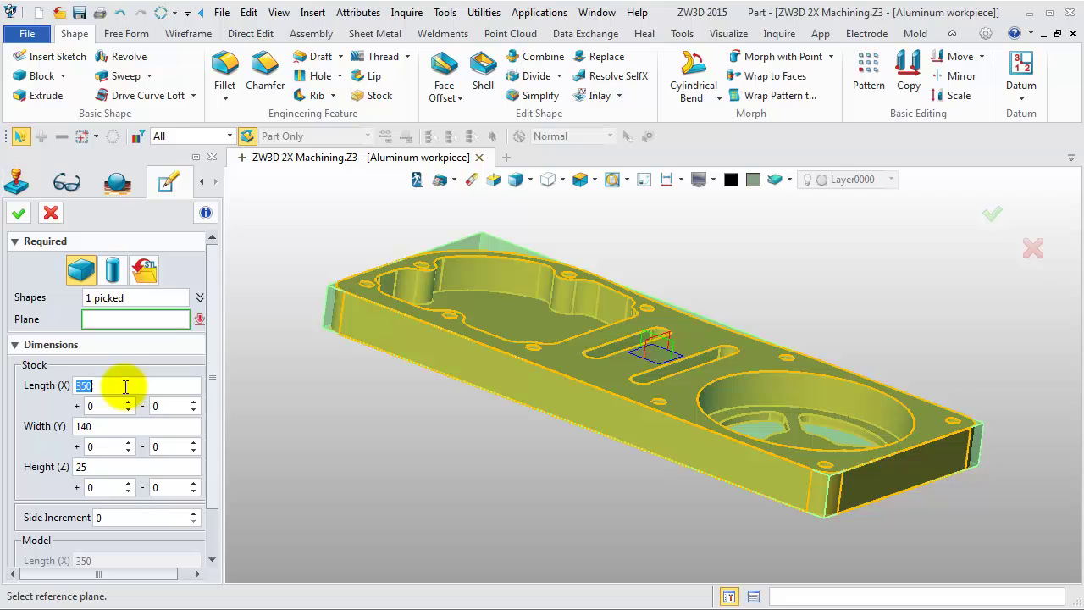
text(36)
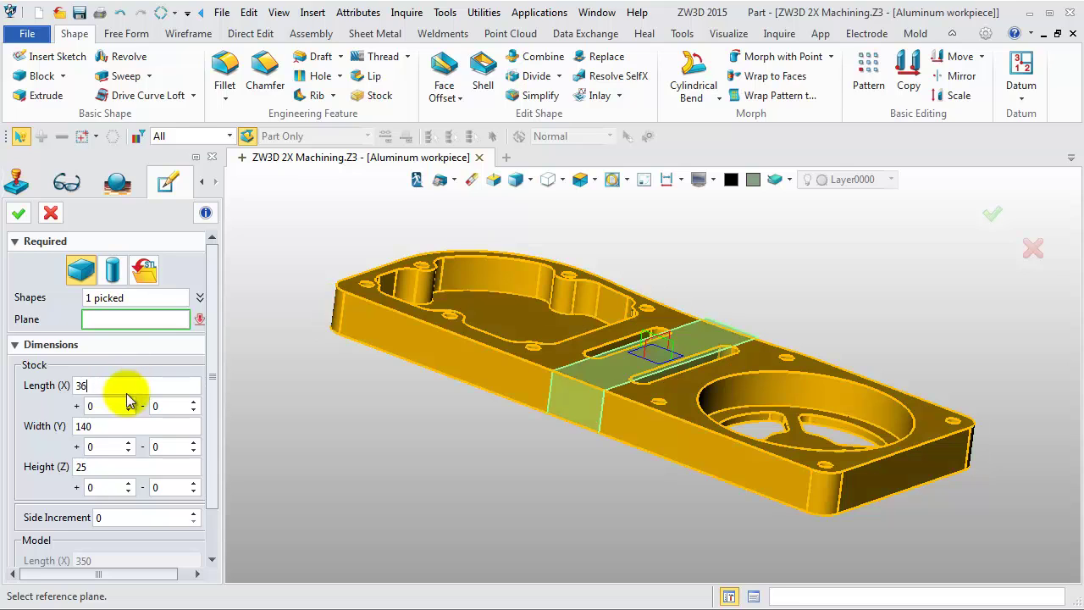
text(0)
click(91, 407)
text(5)
double_click(157, 406)
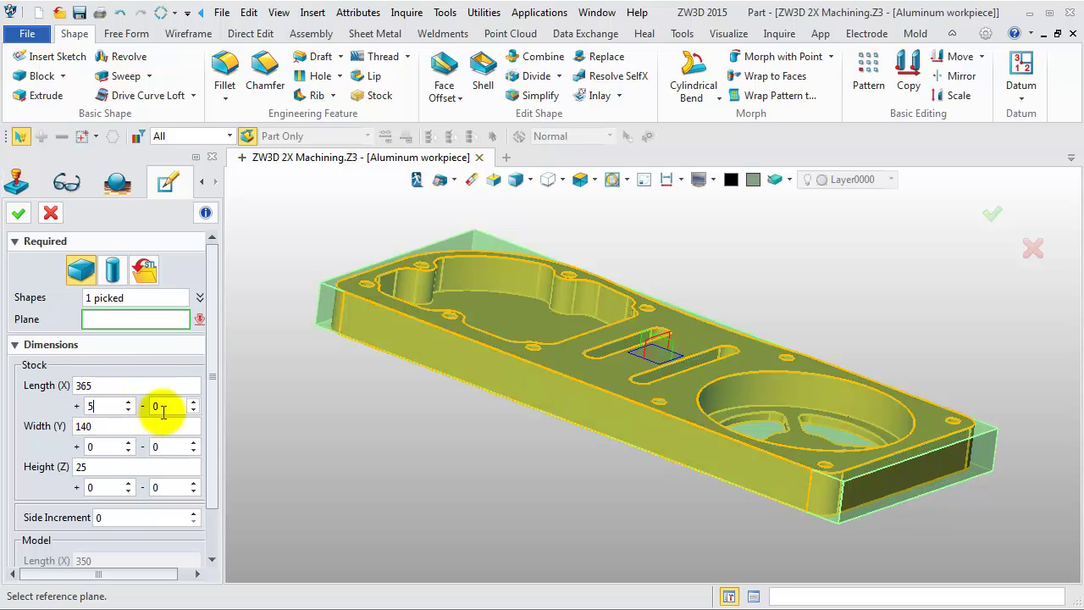
text(5)
Set stock width 150 with 5 mm margins on both Y sides
double_click(85, 426)
text(1)
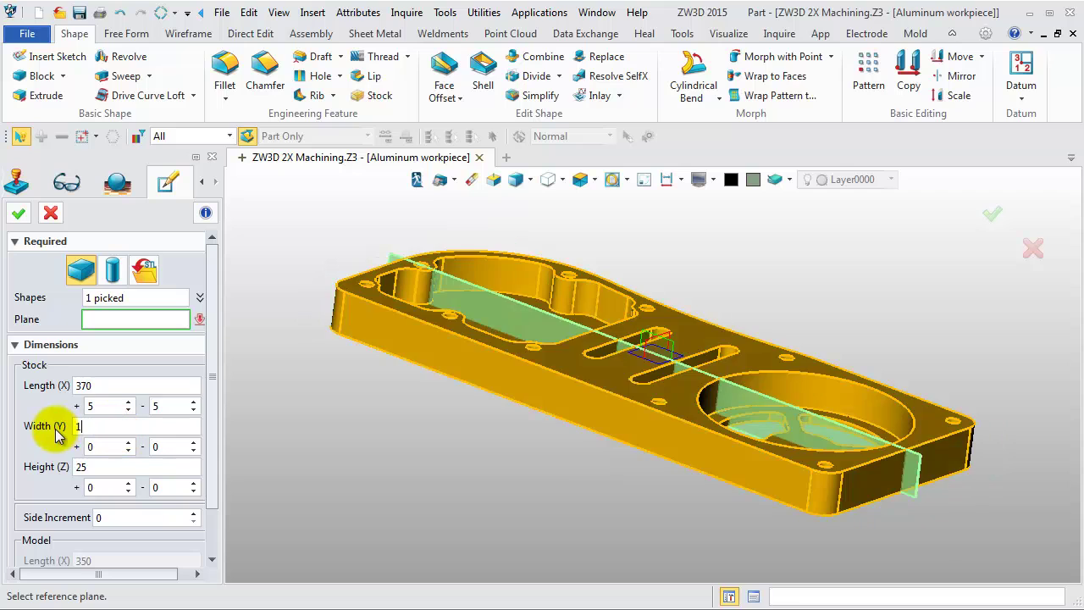
text(50)
double_click(91, 446)
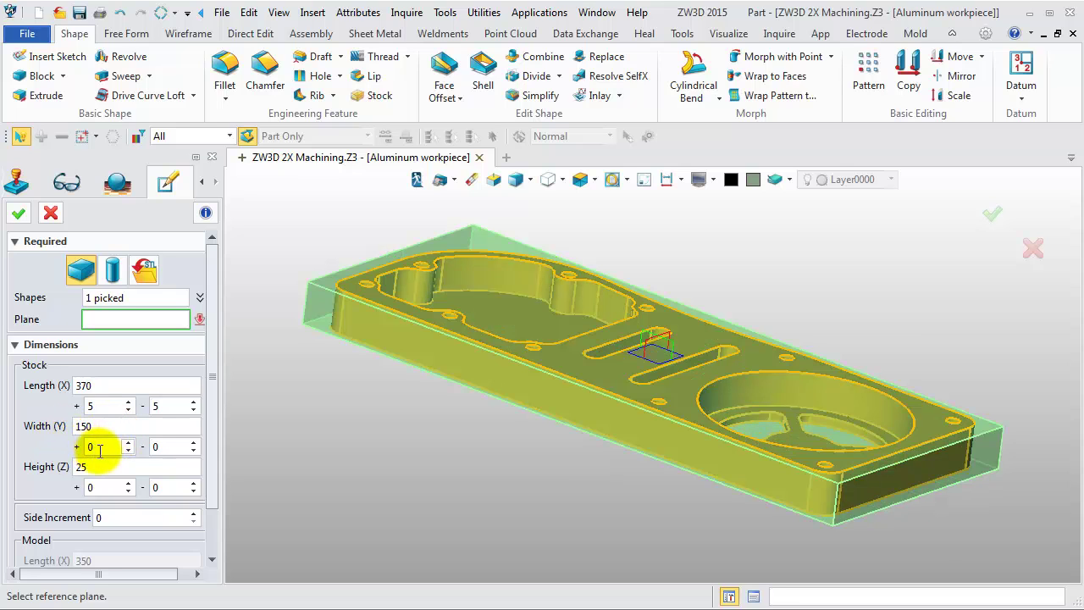
text(5)
double_click(158, 446)
text(5)
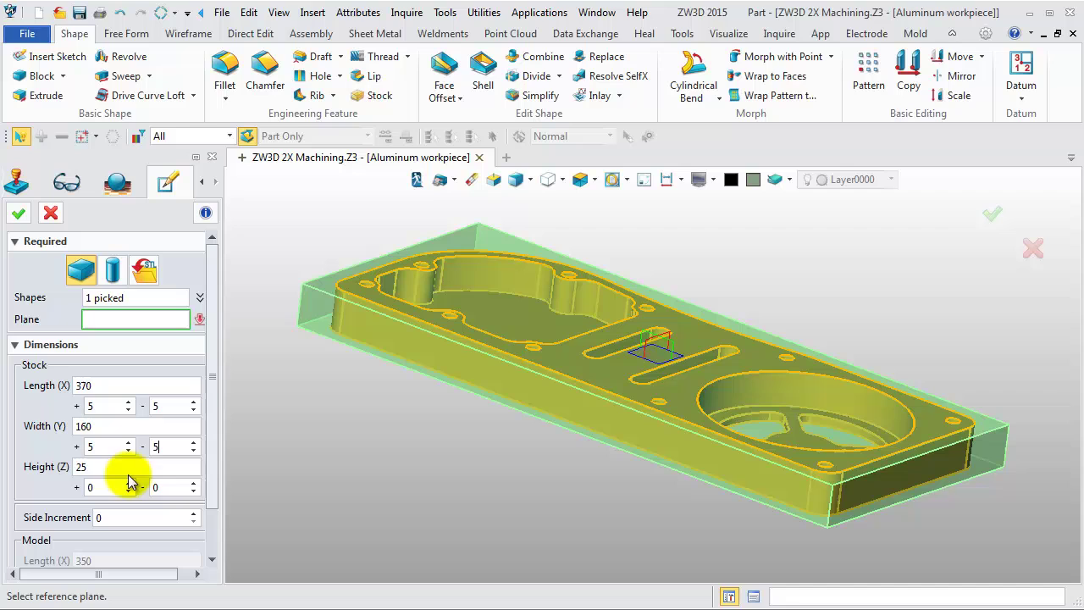
Set stock height 30 with a 5 mm top margin, confirm, and hide the stock
double_click(99, 468)
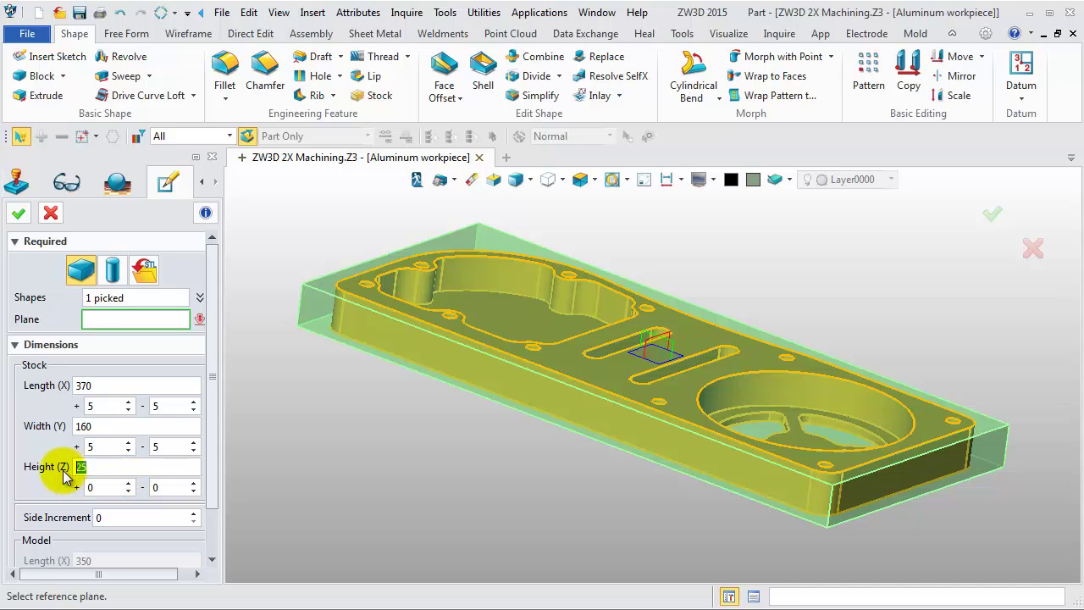
text(30)
click(106, 496)
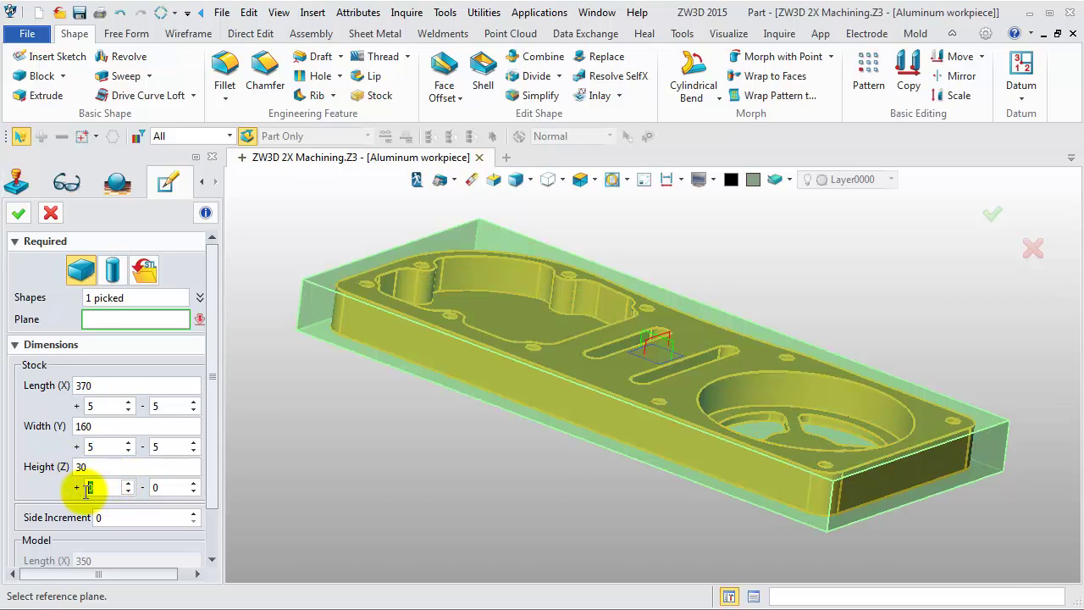
double_click(87, 488)
text(5)
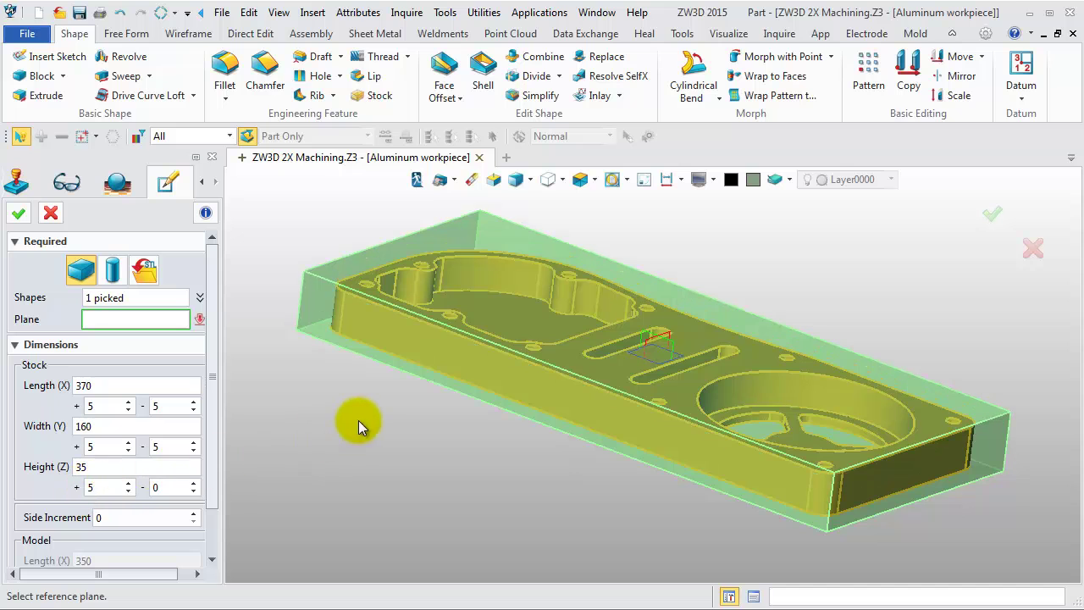
mouse_move(358, 421)
middle_down()
mouse_move(423, 411)
mouse_move(387, 429)
mouse_move(351, 360)
mouse_move(353, 427)
middle_up()
scroll(354, 427, down, 2)
scroll(354, 427, down, 2)
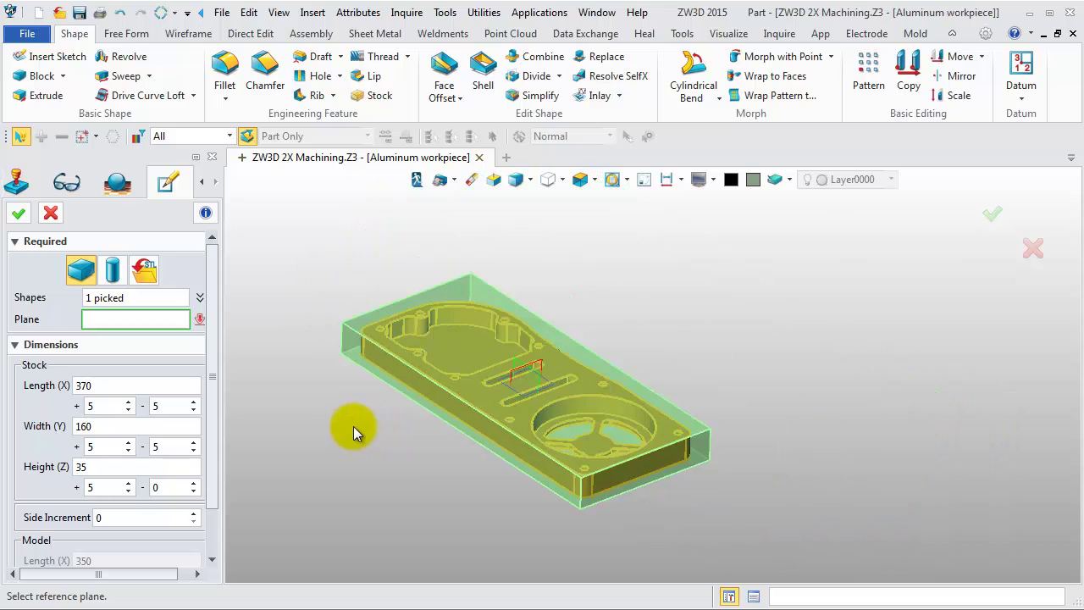
scroll(353, 427, down, 1)
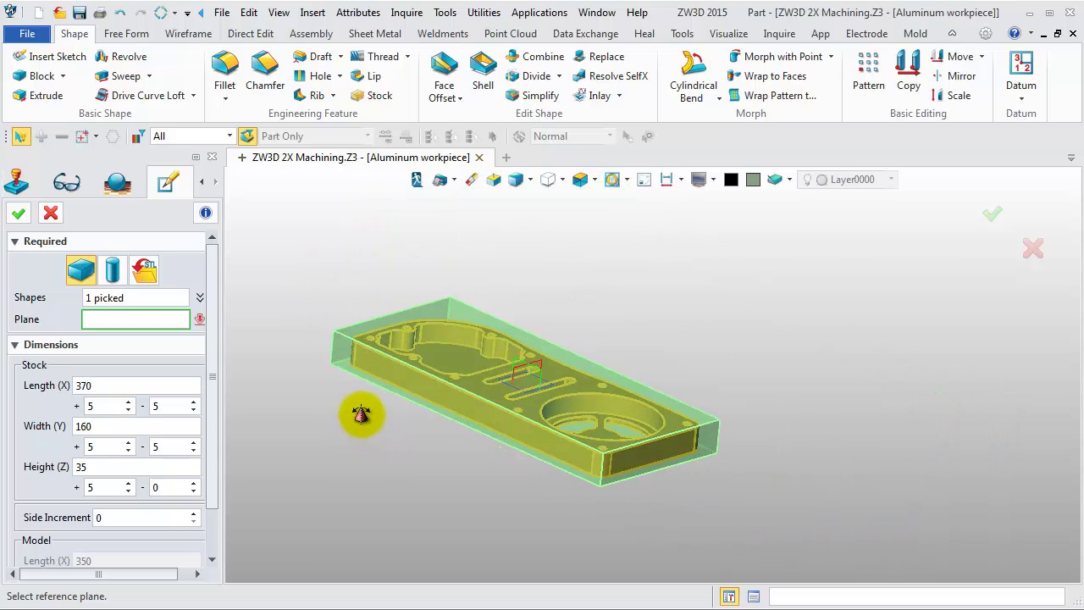
click(17, 215)
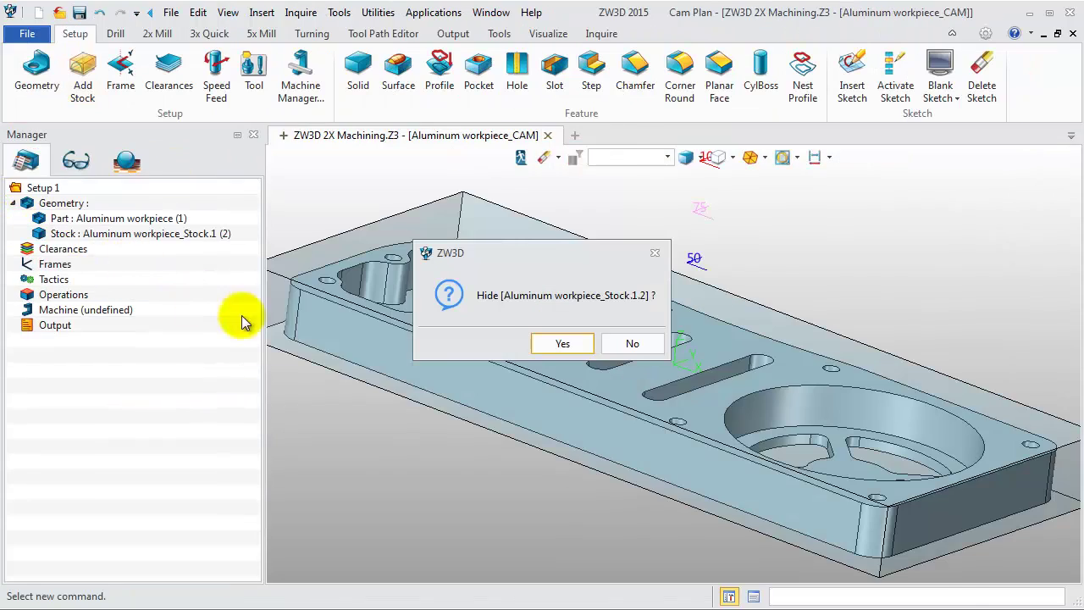
click(554, 342)
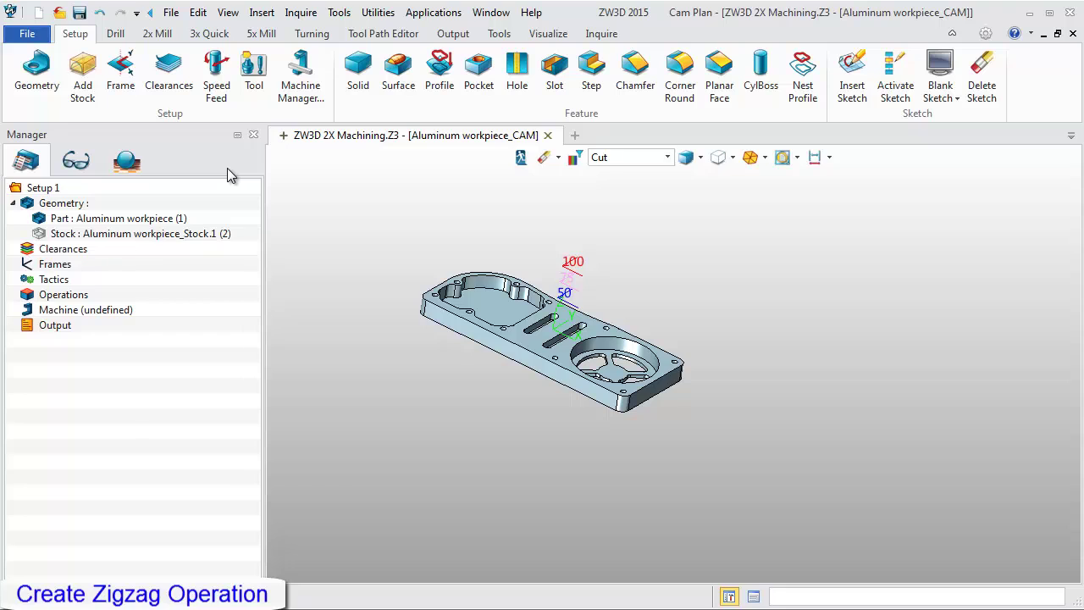
Add a 2x Mill Zigzag operation and begin a new profile feature
click(152, 34)
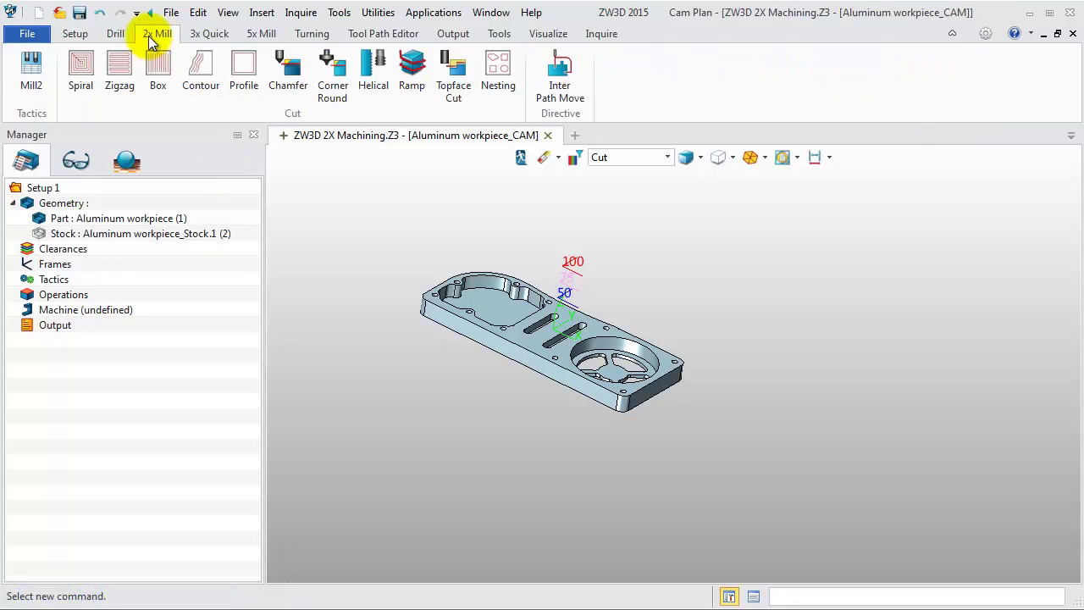
click(121, 72)
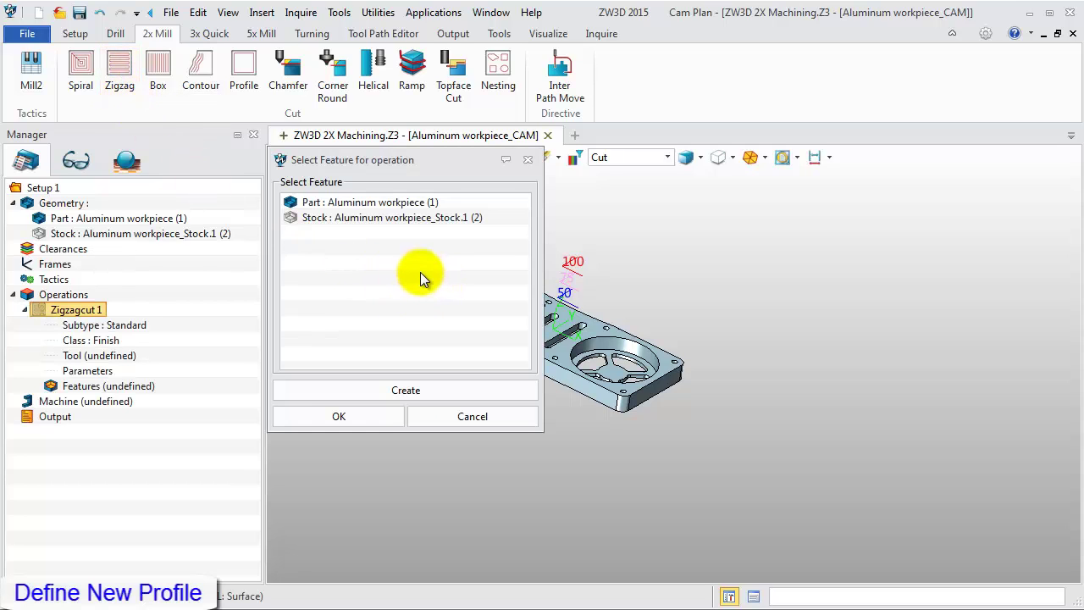
click(375, 392)
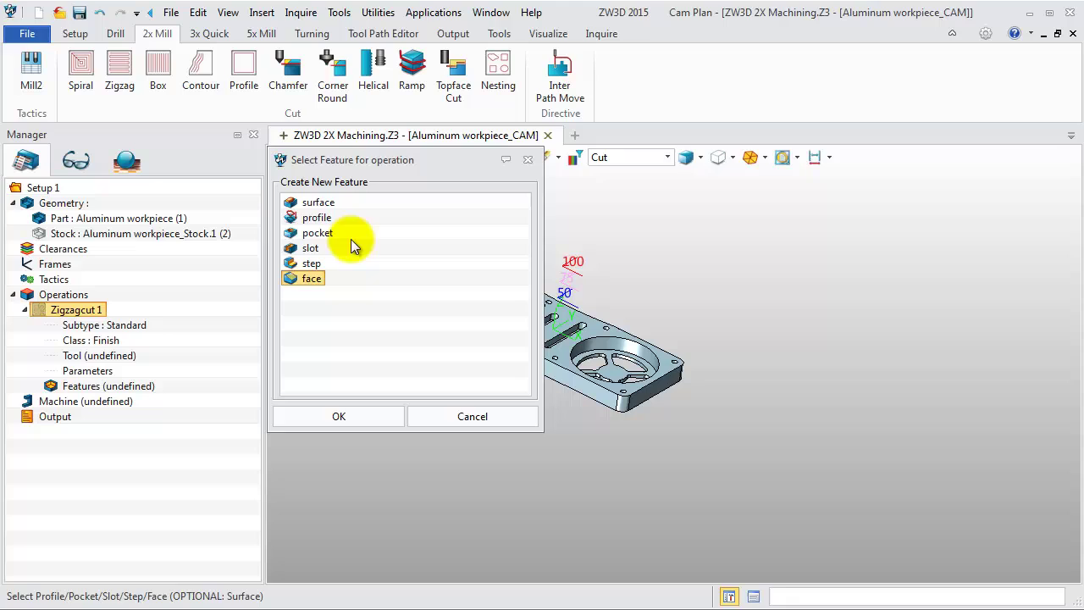
click(325, 222)
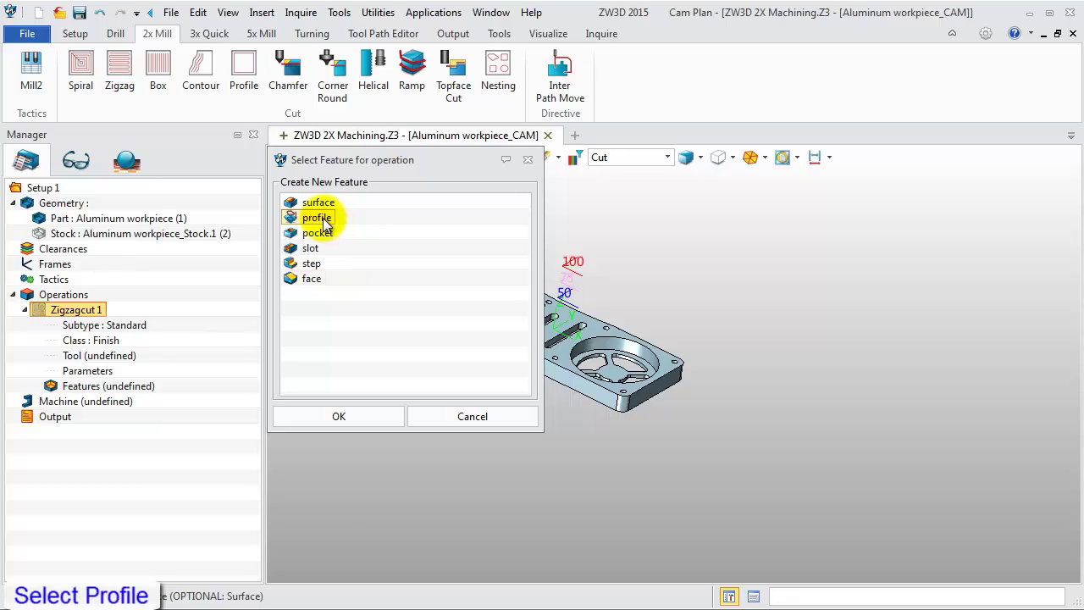
click(356, 415)
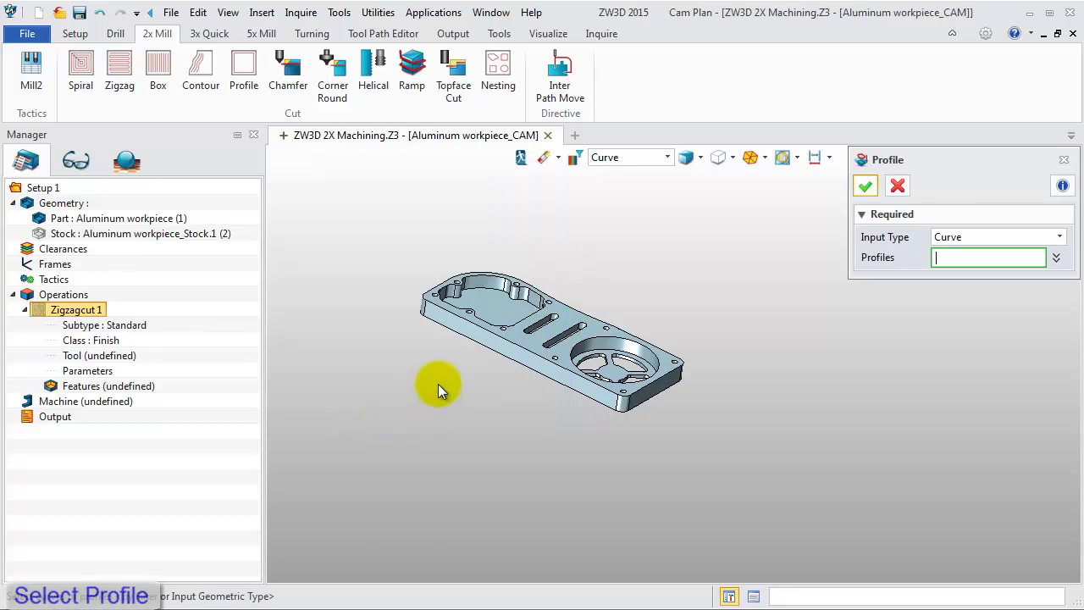
Chain the workpiece's 12-edge top outline from one outer edge into the profile
click(480, 310)
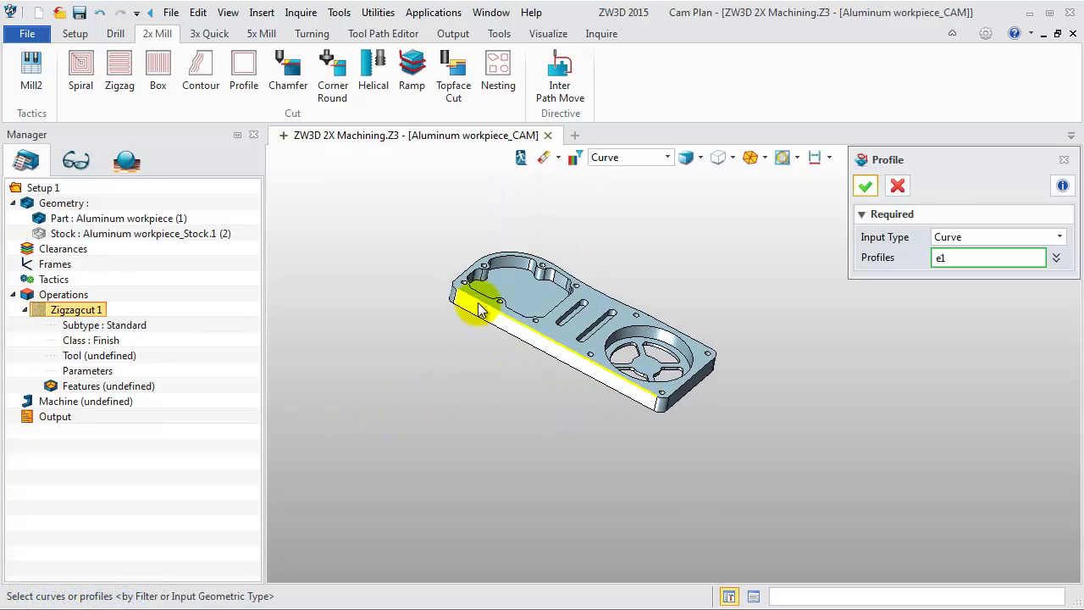
middle_click(480, 310)
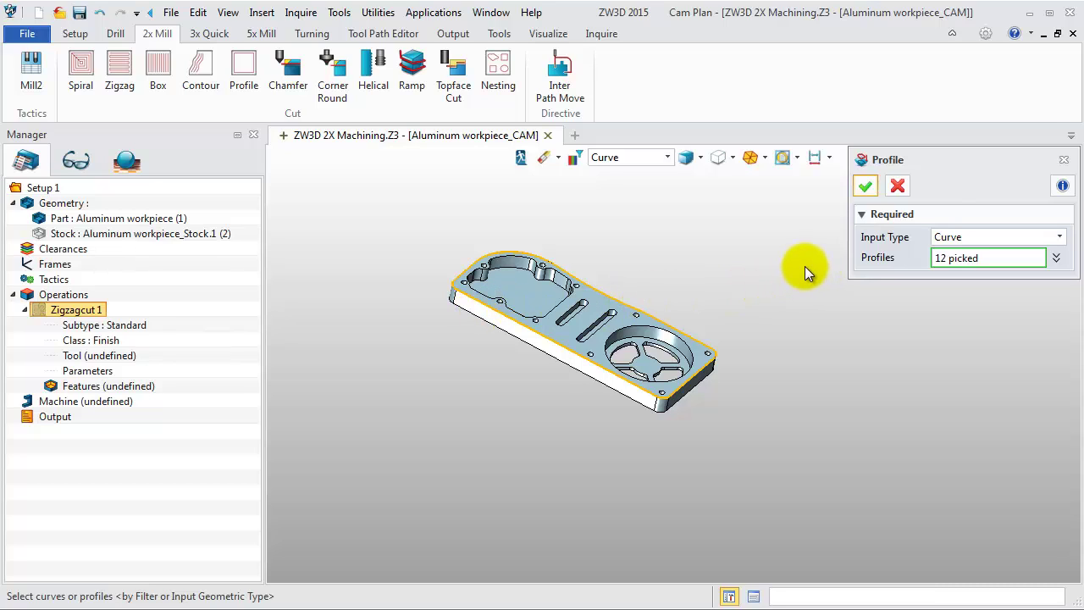
click(865, 189)
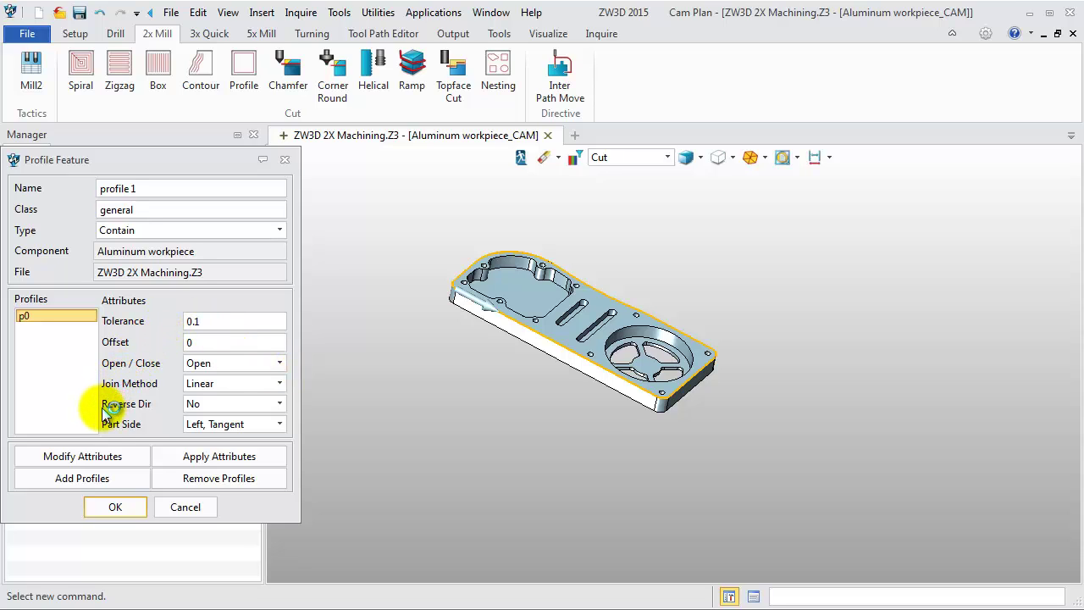
Define tool D20 with radius 0 and cutter diameter 20 for Zigzagcut 1
click(114, 507)
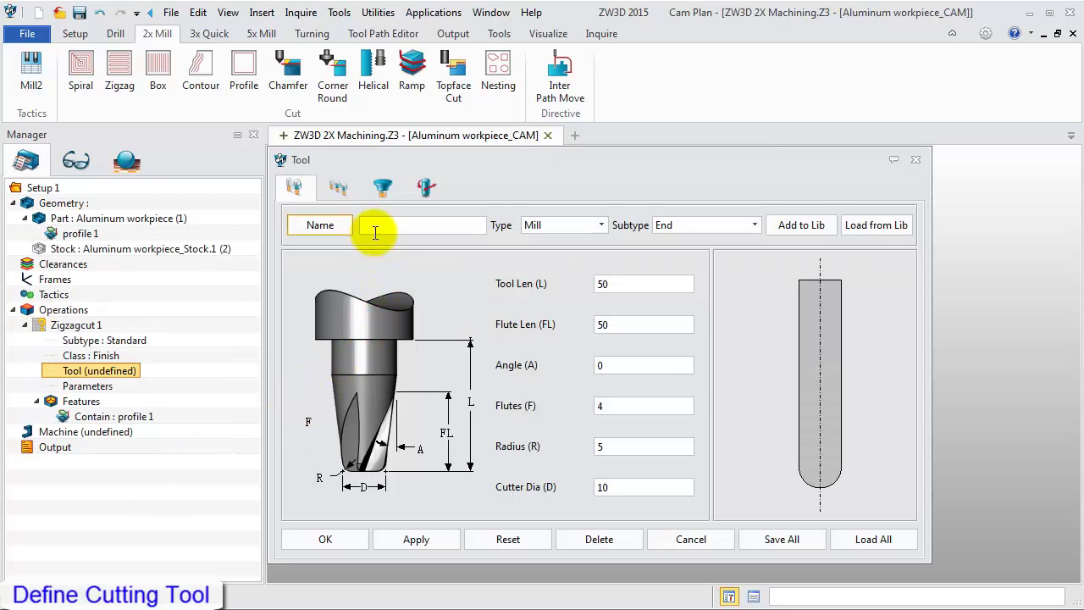
text(D20)
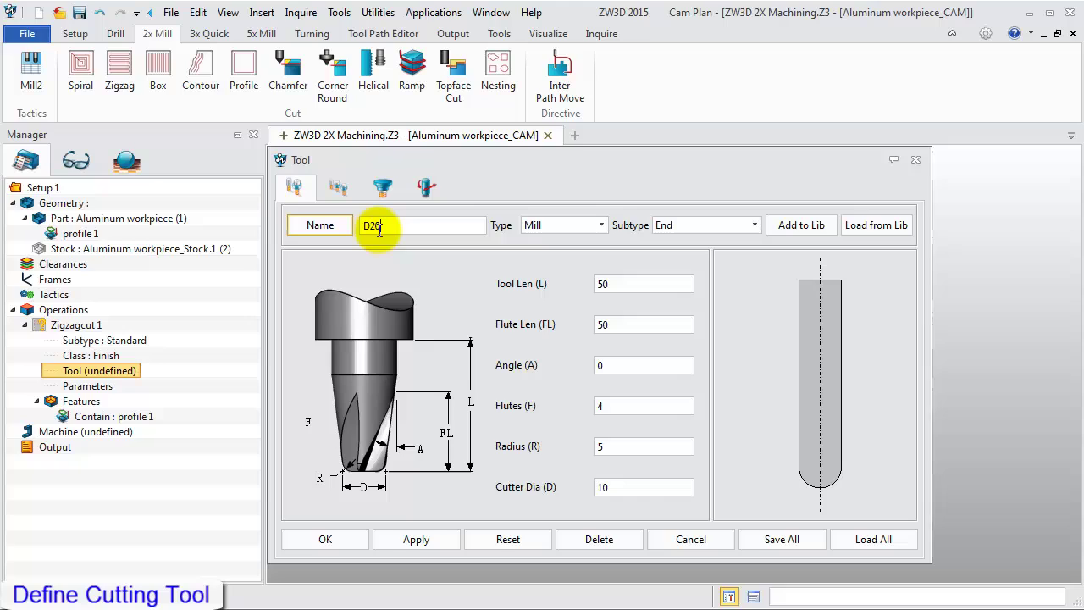
double_click(610, 447)
double_click(599, 447)
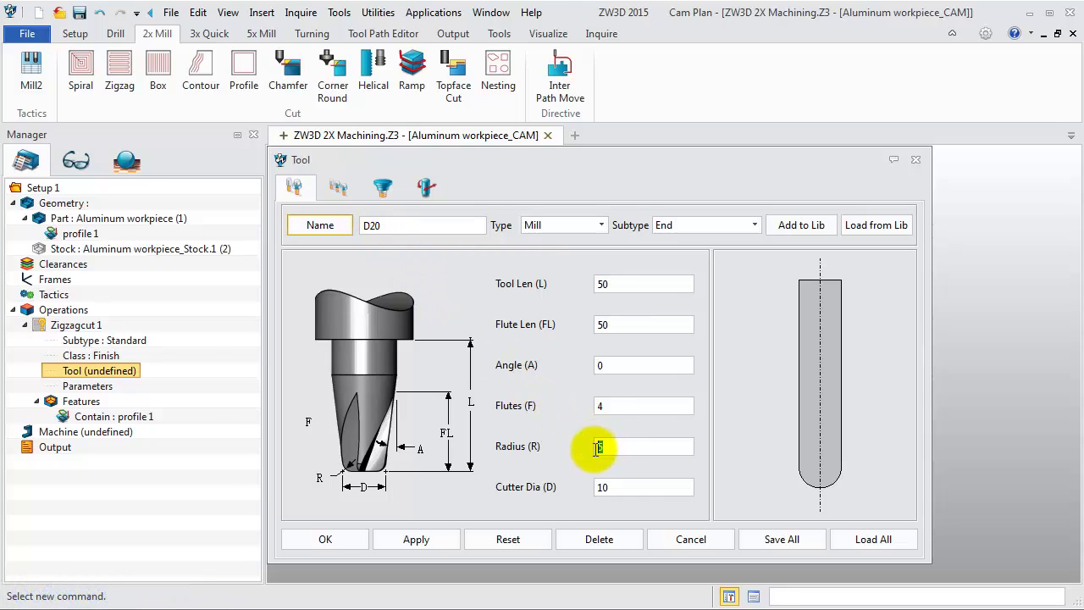
text(0)
double_click(603, 487)
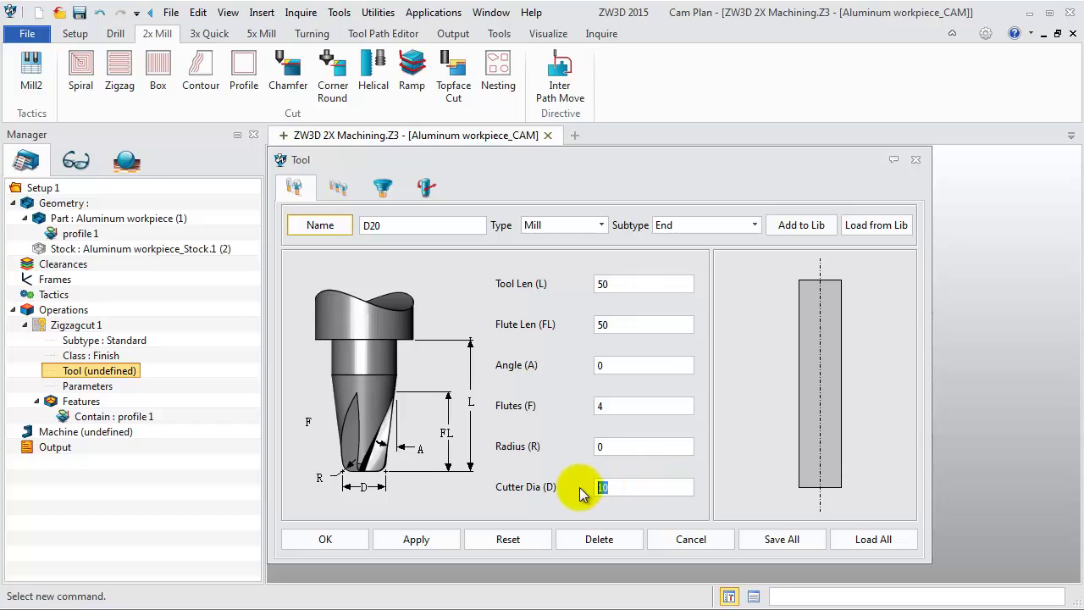
text(20)
key(Return)
click(409, 533)
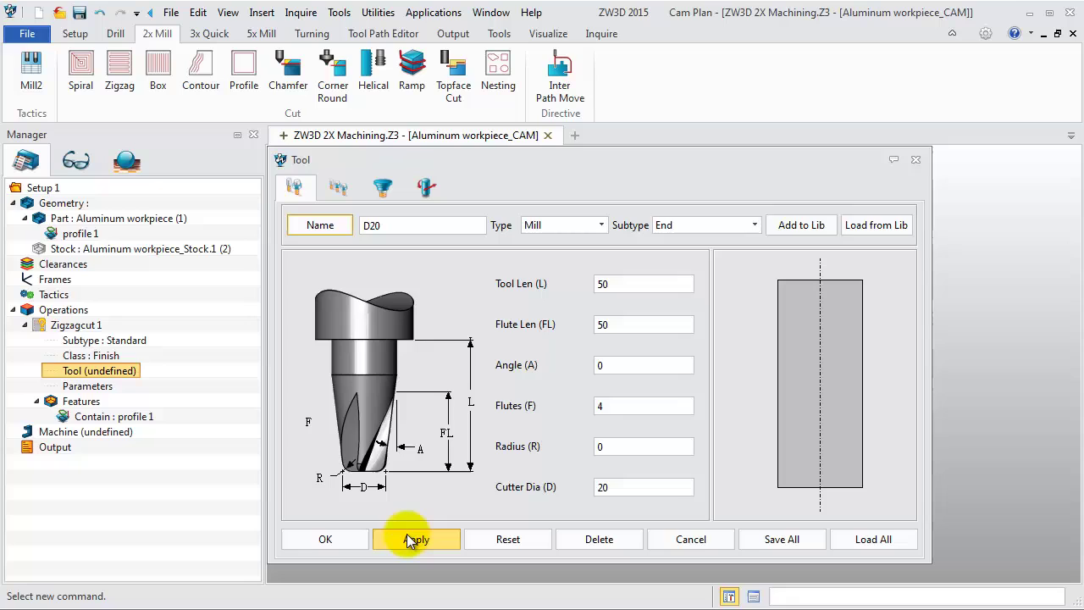
click(352, 542)
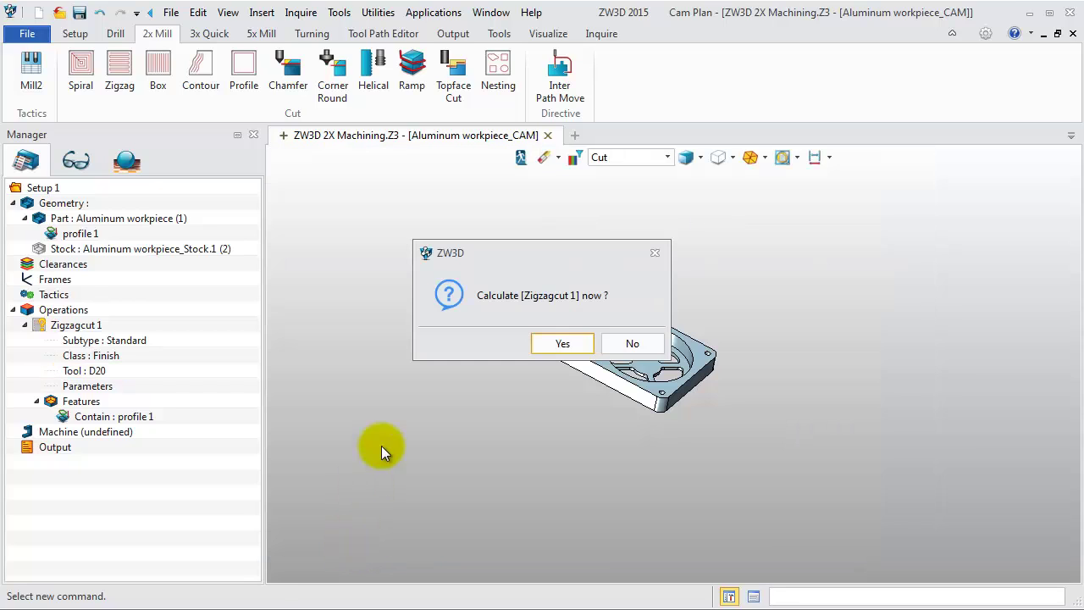
Calculate the zigzag toolpath, set Tool Location to Past Boundary, and recalculate
click(562, 343)
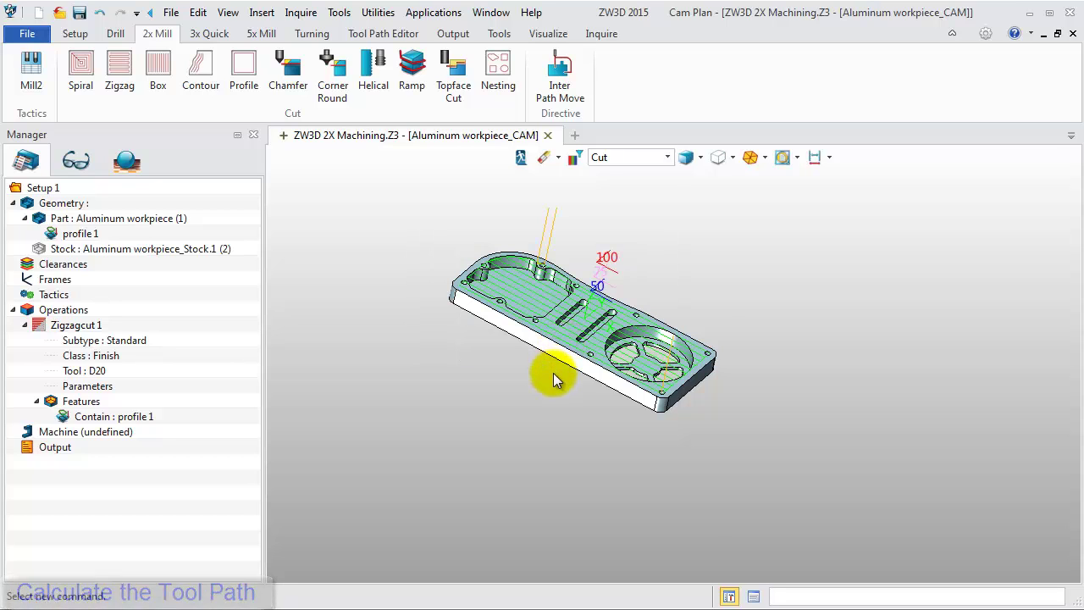
mouse_move(553, 373)
middle_down()
mouse_move(576, 415)
mouse_move(563, 430)
mouse_move(516, 431)
middle_up()
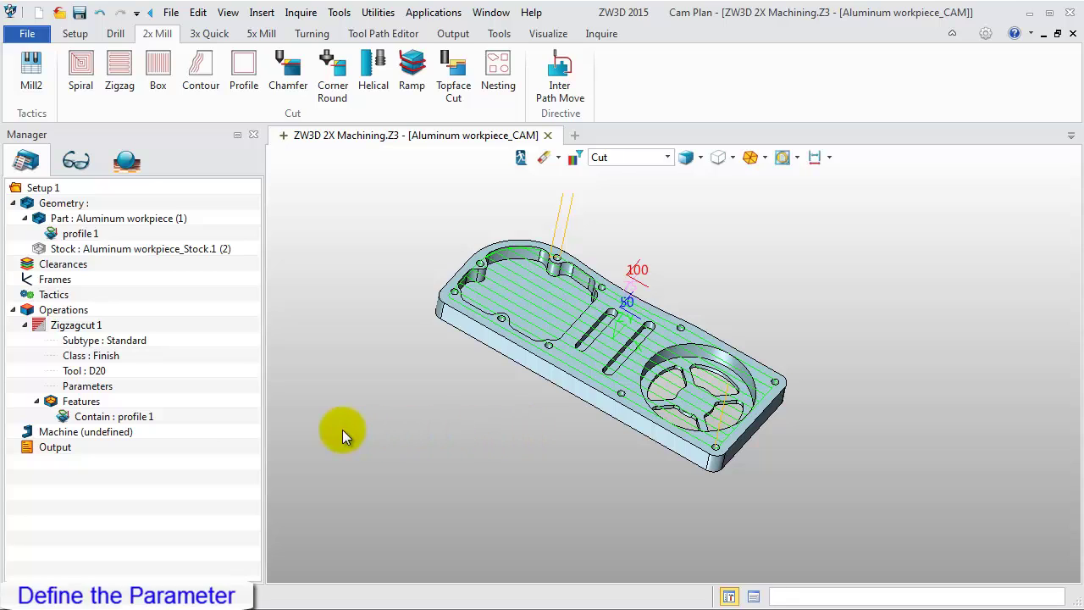
double_click(106, 392)
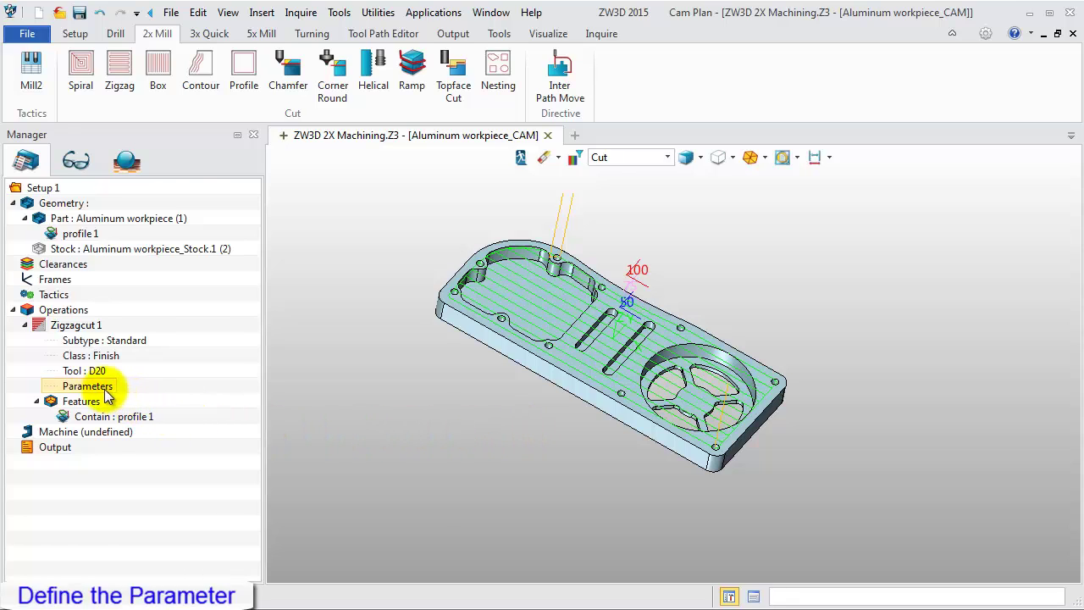
drag(264, 162, 269, 150)
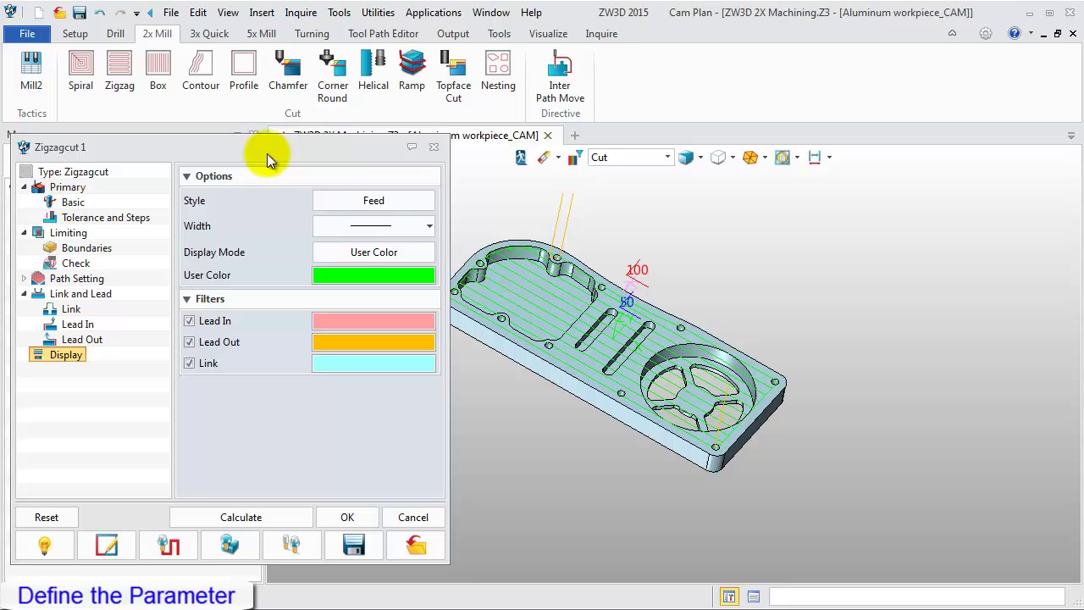
click(74, 230)
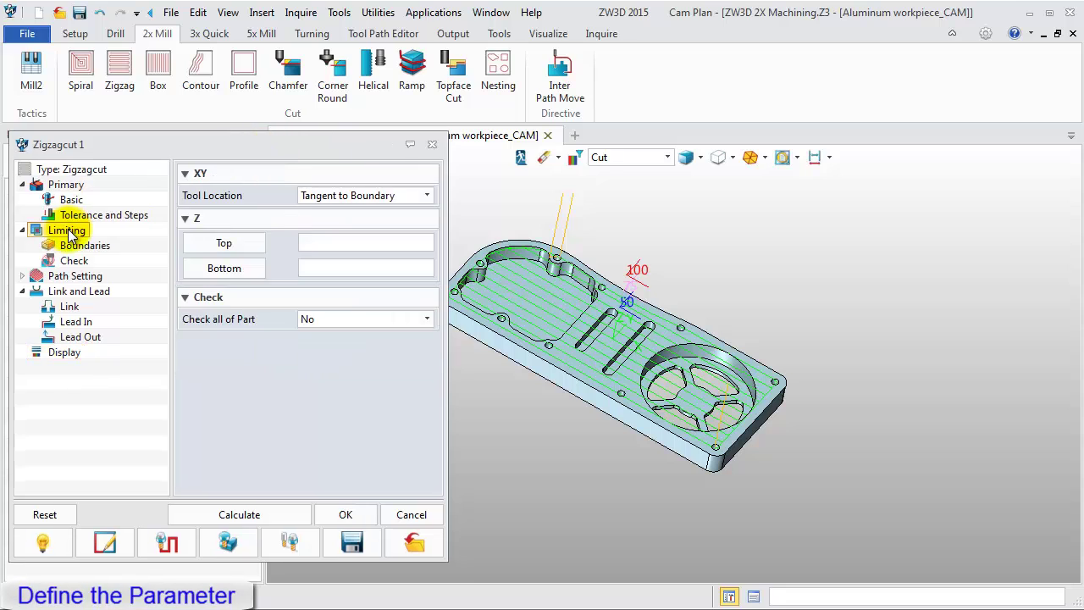
click(346, 195)
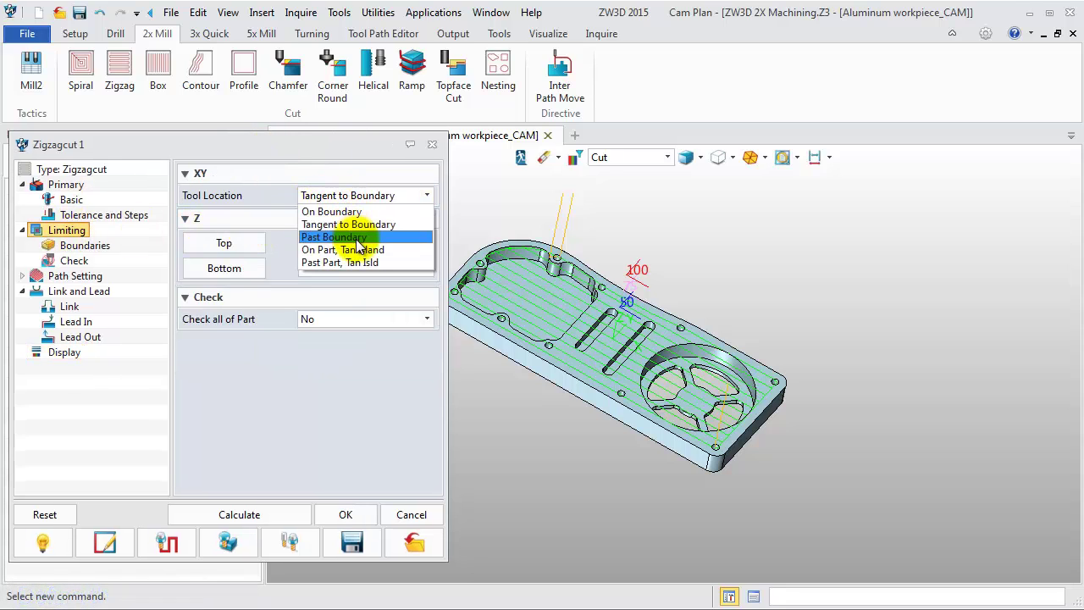
click(356, 238)
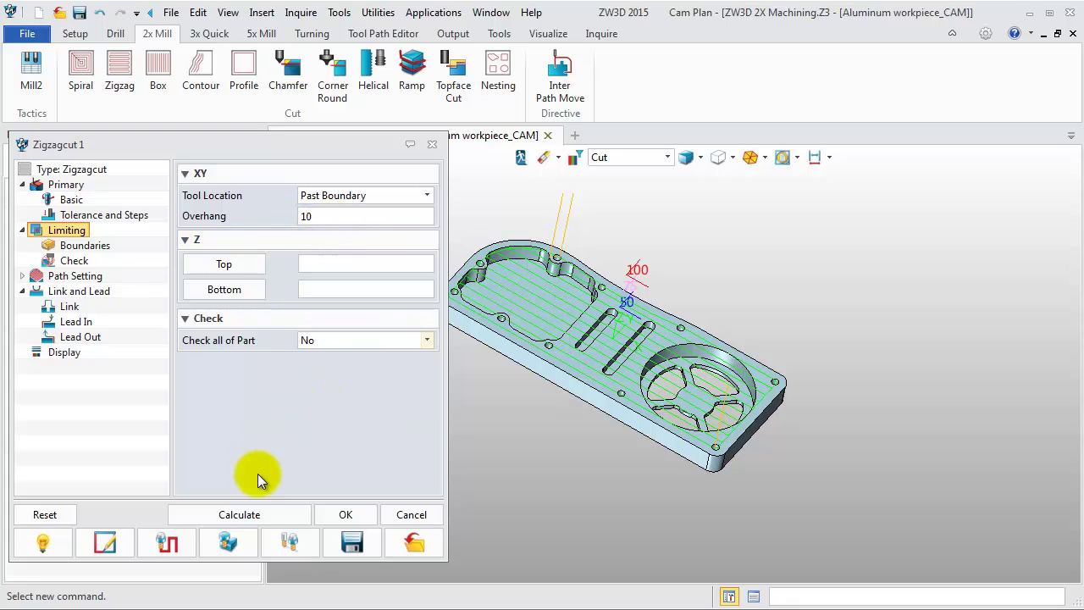
click(239, 513)
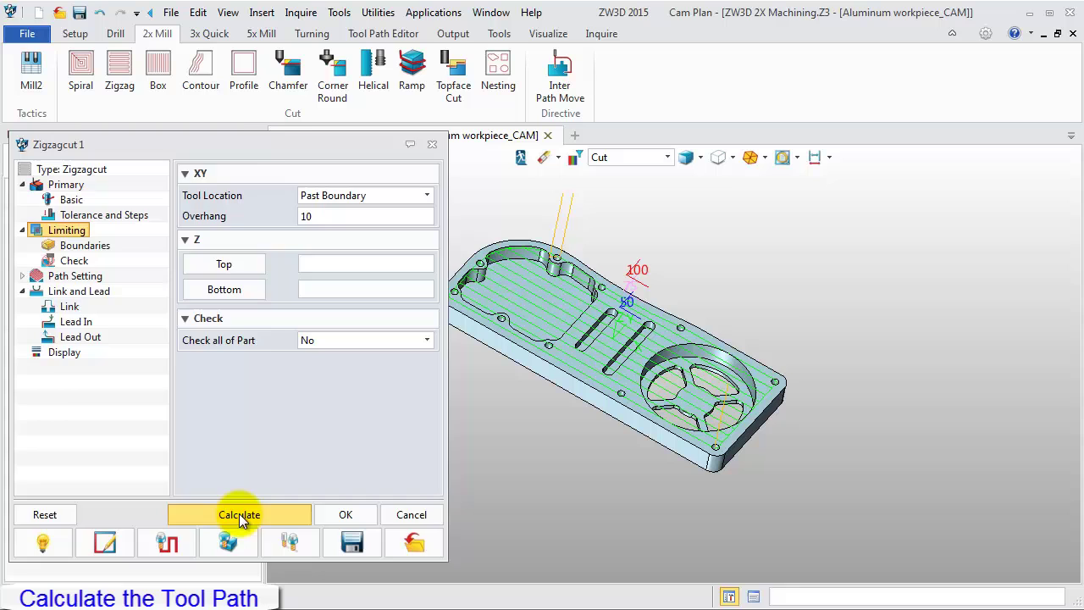
click(338, 529)
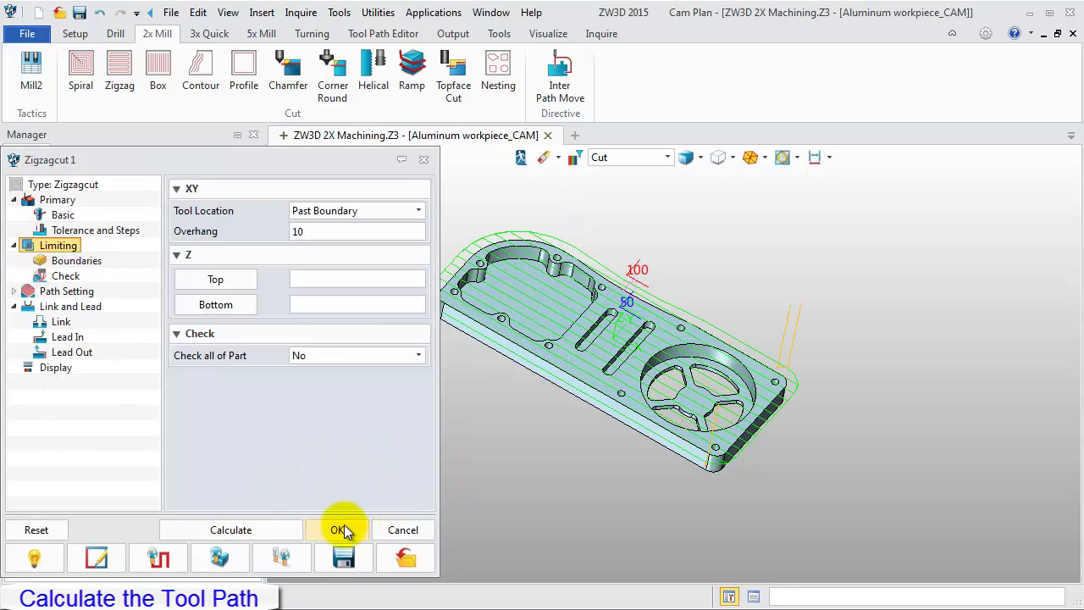
mouse_move(453, 385)
right_down()
mouse_move(446, 403)
mouse_move(444, 372)
right_up()
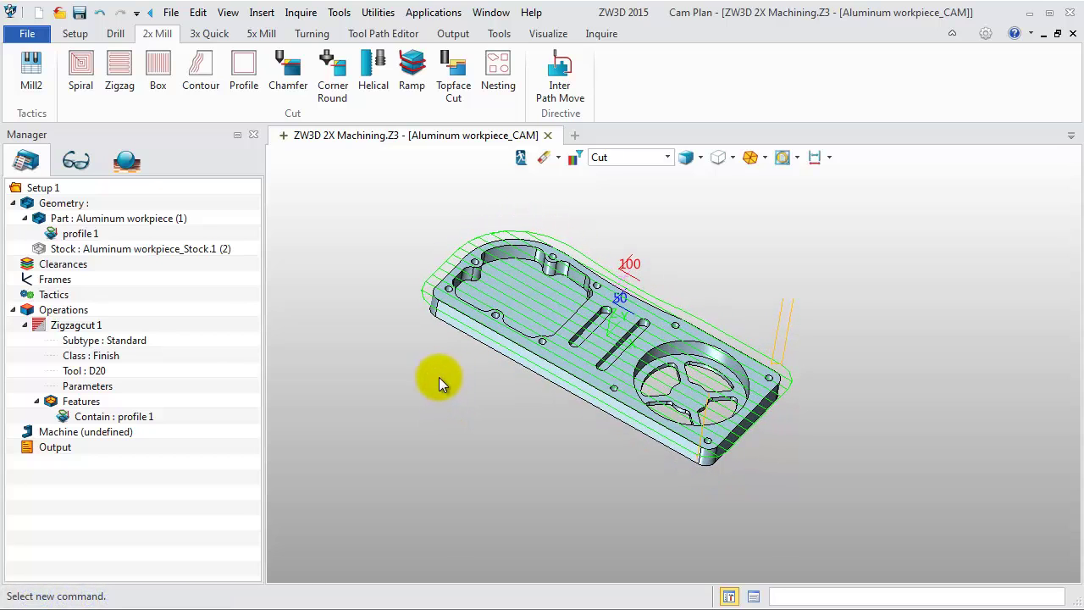
Hide the Zigzagcut 1 toolpath, collapse the Manager tree, and add a Spiral operation
click(43, 326)
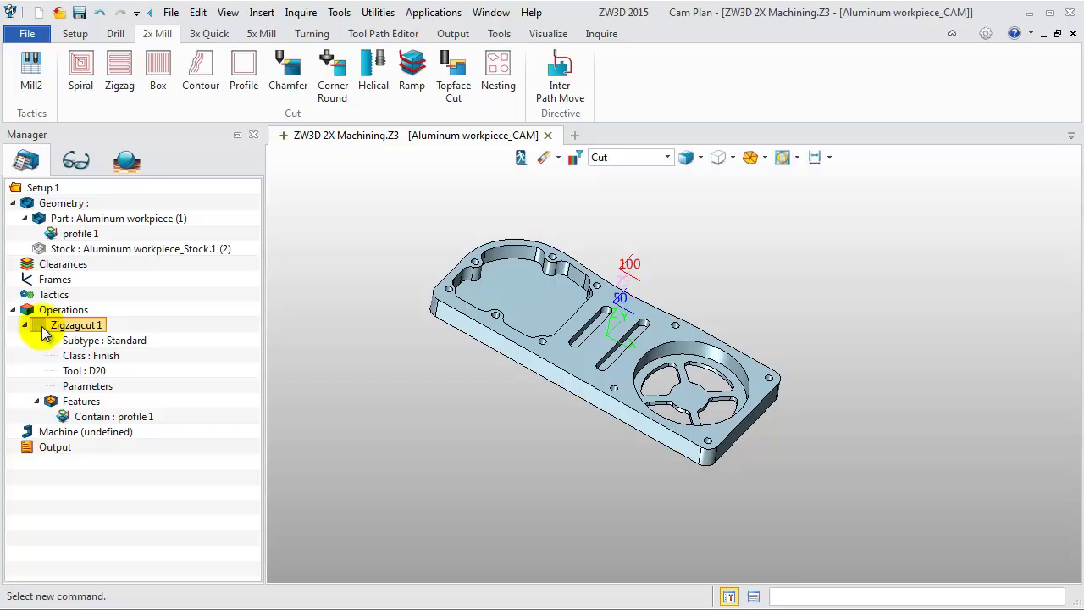
click(25, 327)
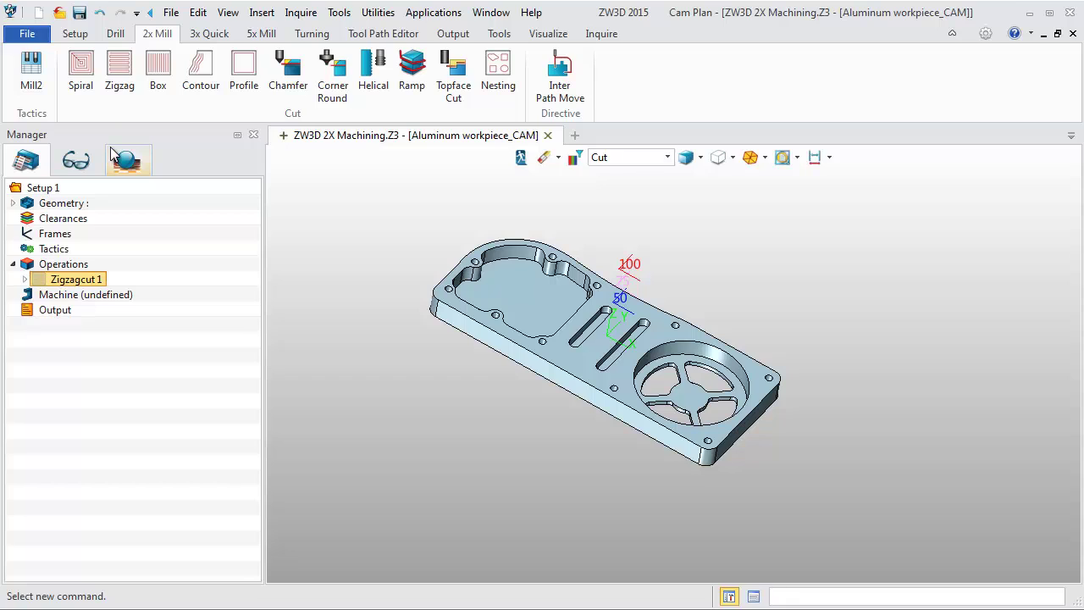
click(92, 85)
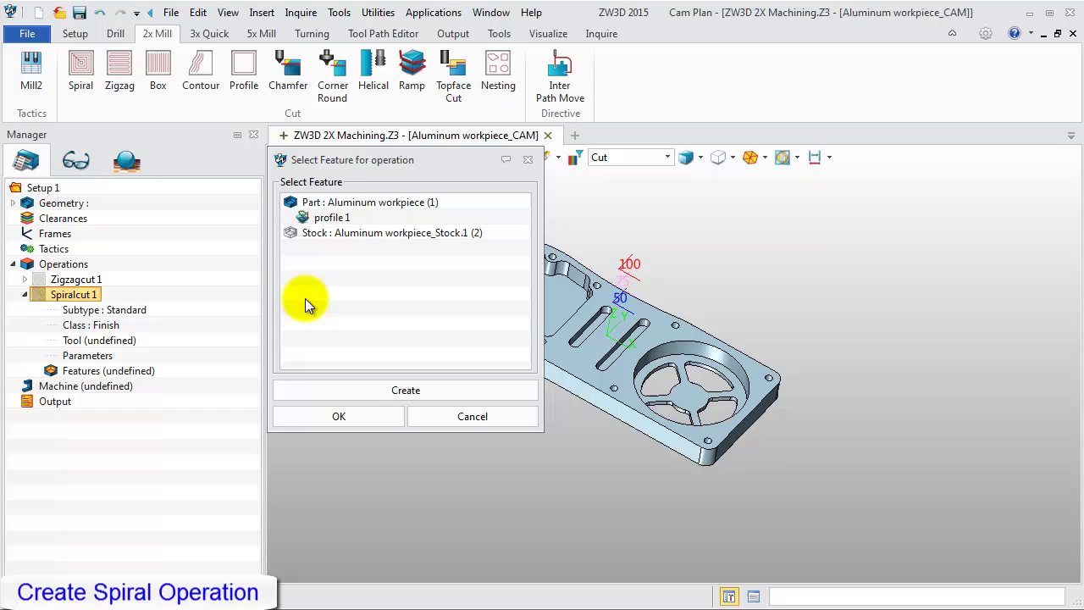
Build profile 2 from the rectangular and circular pocket outlines
click(388, 390)
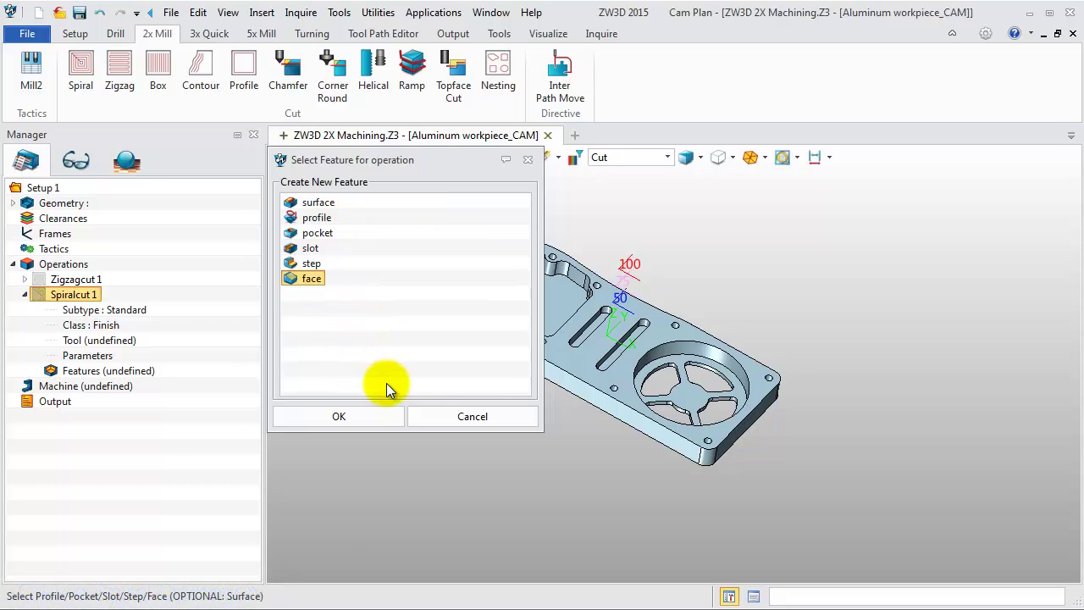
click(322, 222)
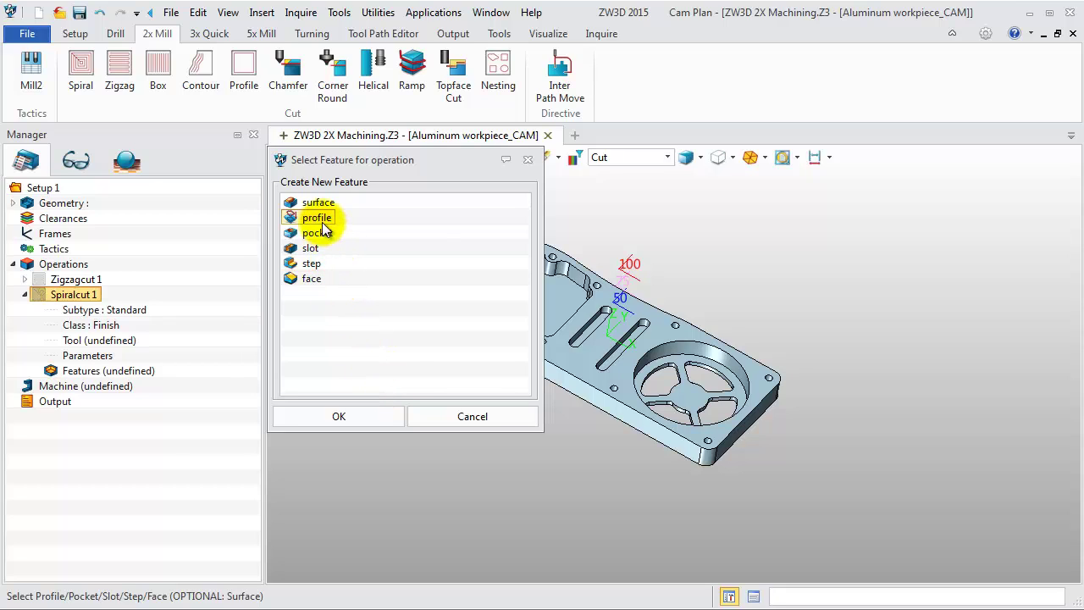
click(360, 410)
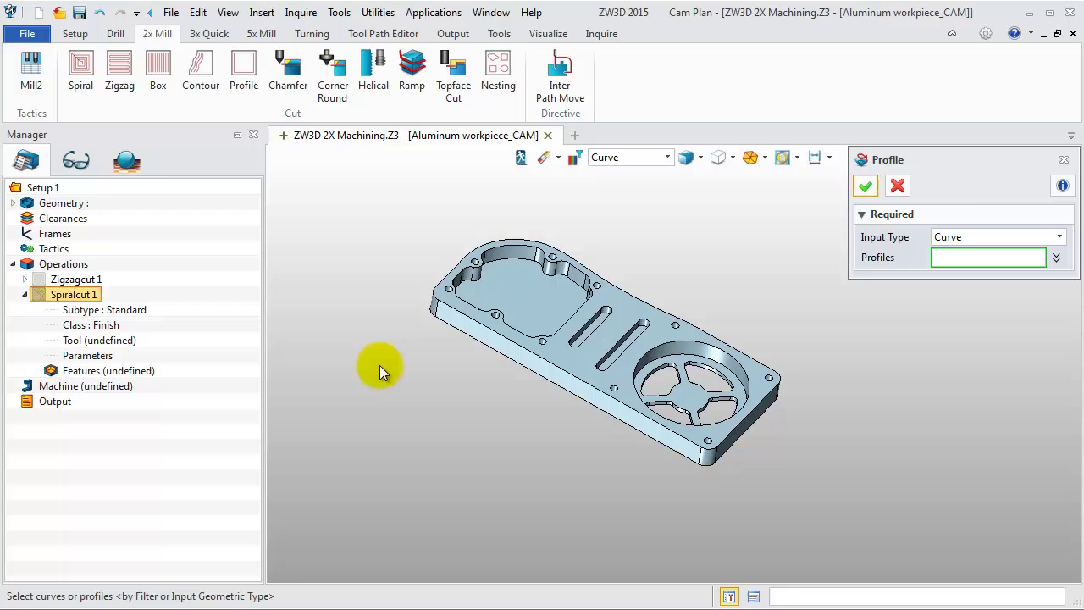
click(461, 274)
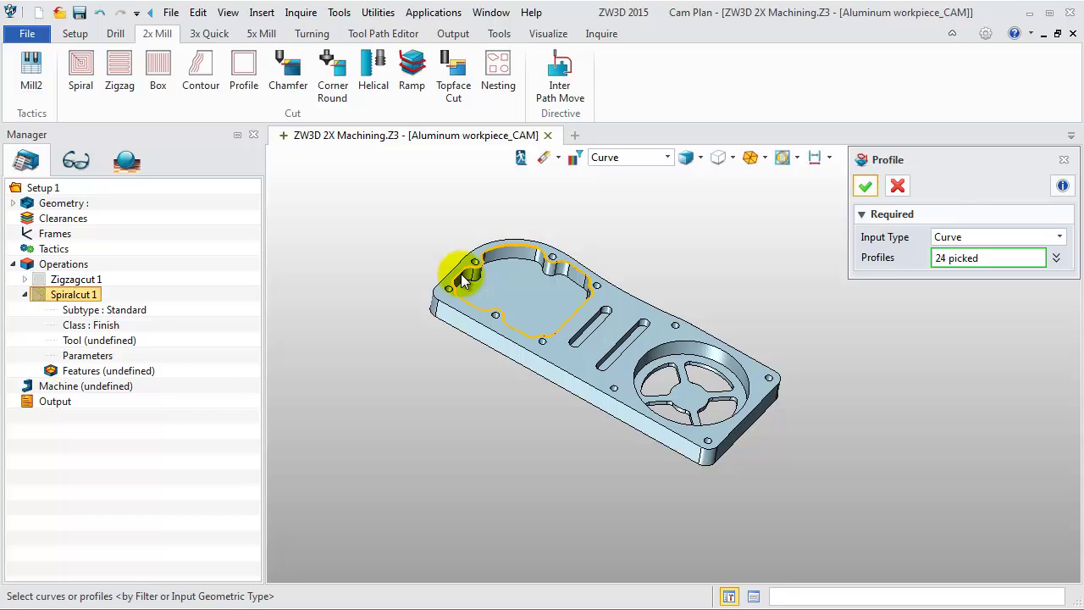
click(650, 364)
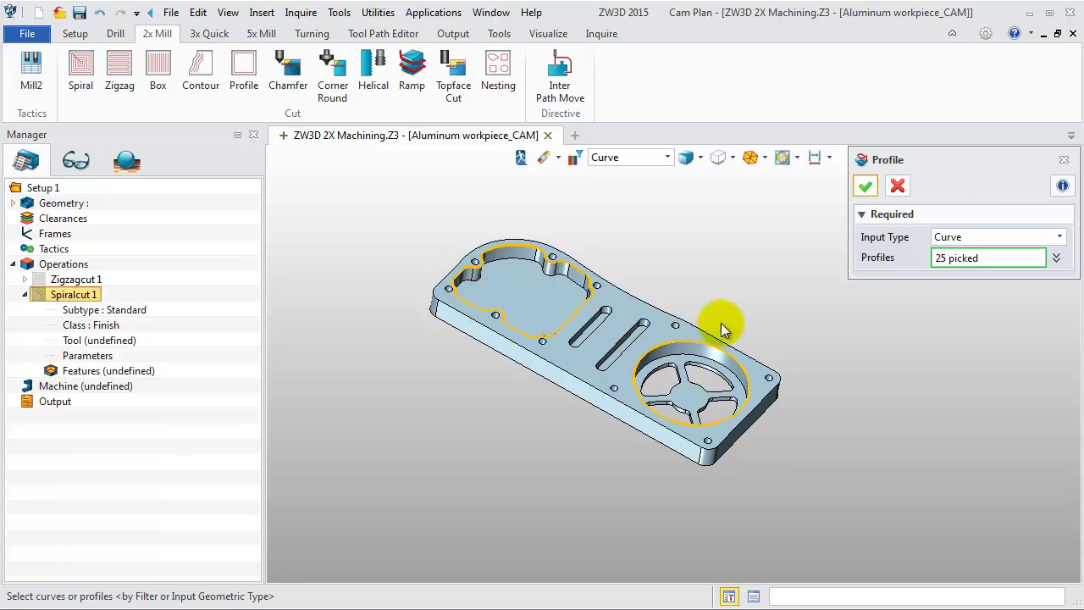
click(866, 188)
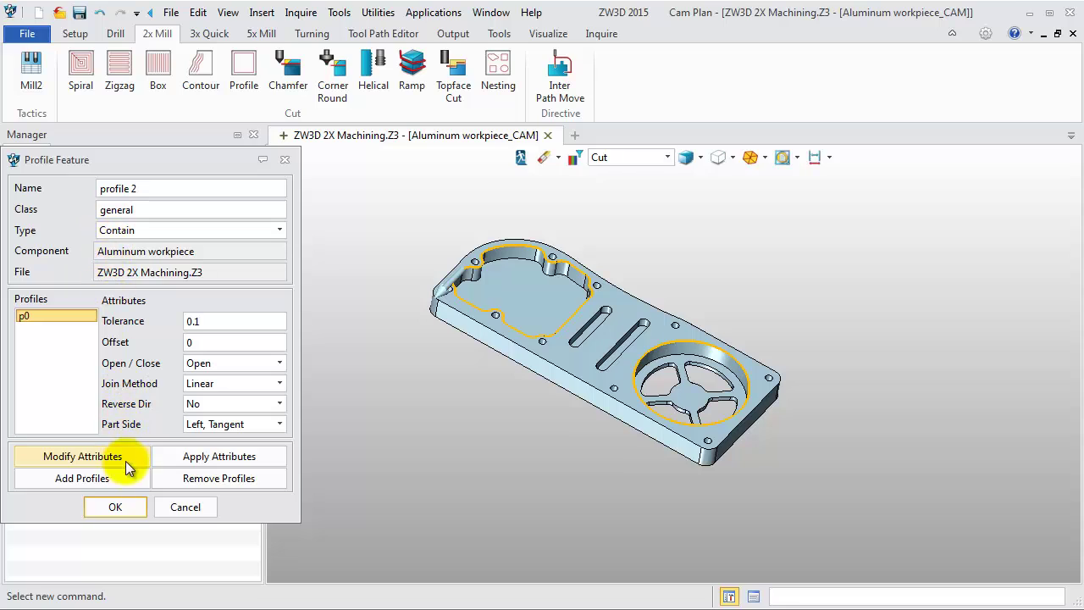
Finish profile 2, assign the D20 tool, and skip calculating Spiralcut 1
click(116, 506)
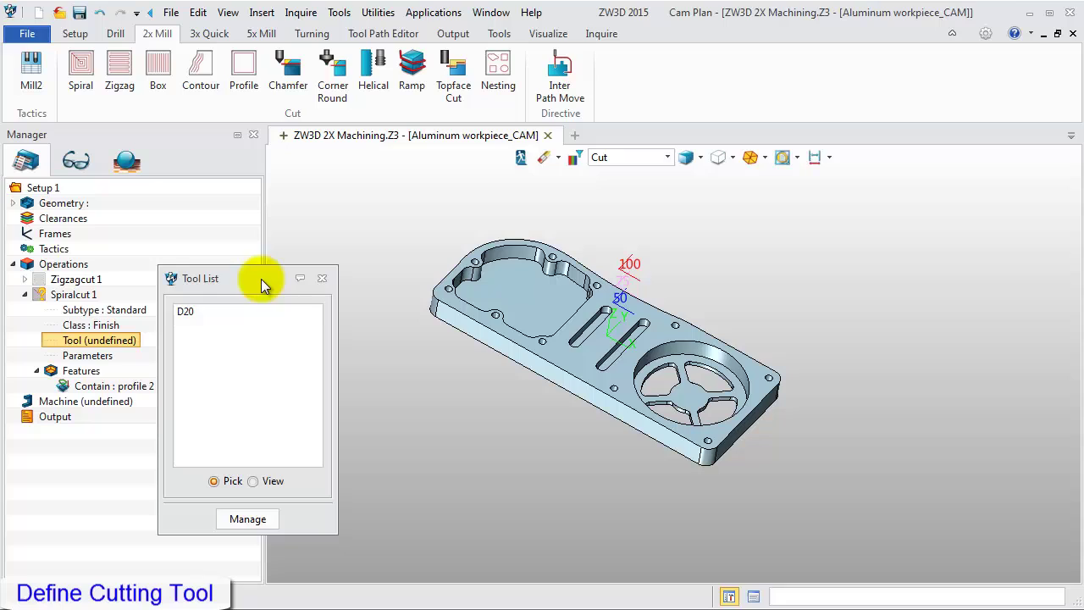
double_click(212, 312)
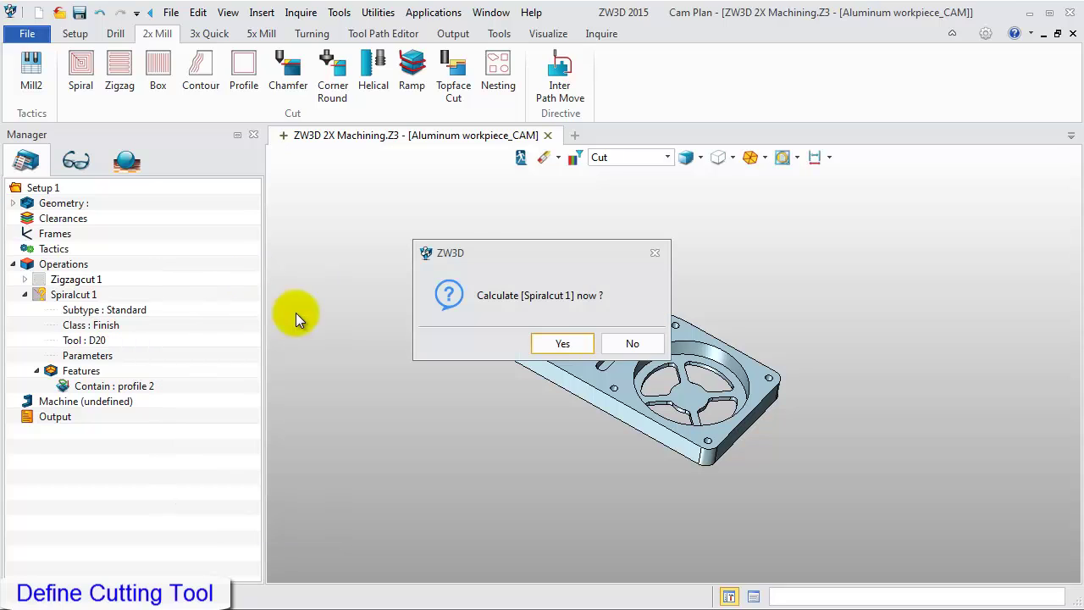
click(604, 342)
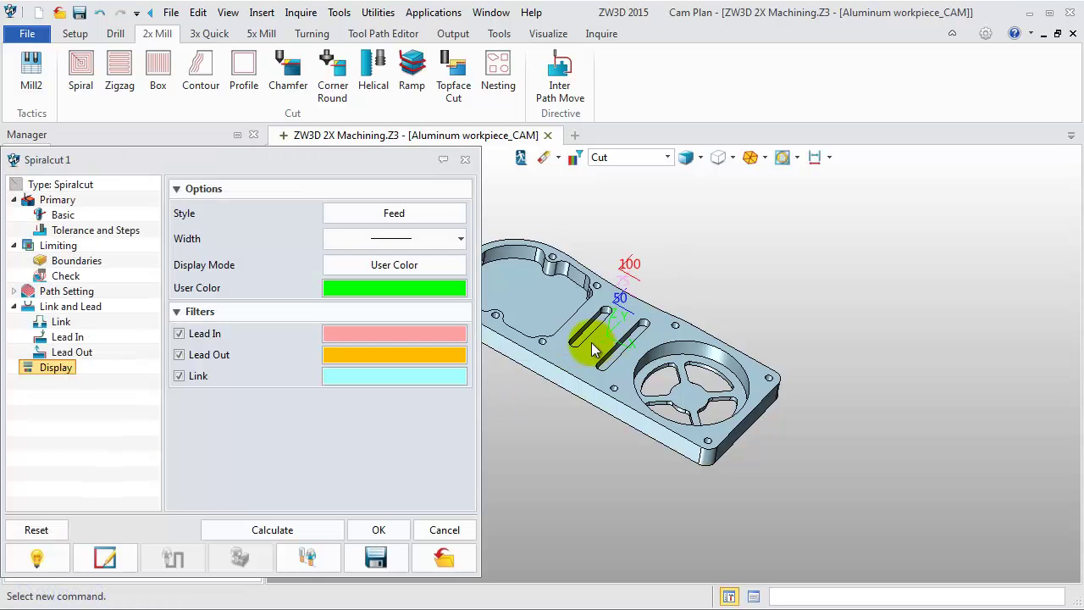
drag(334, 166, 351, 161)
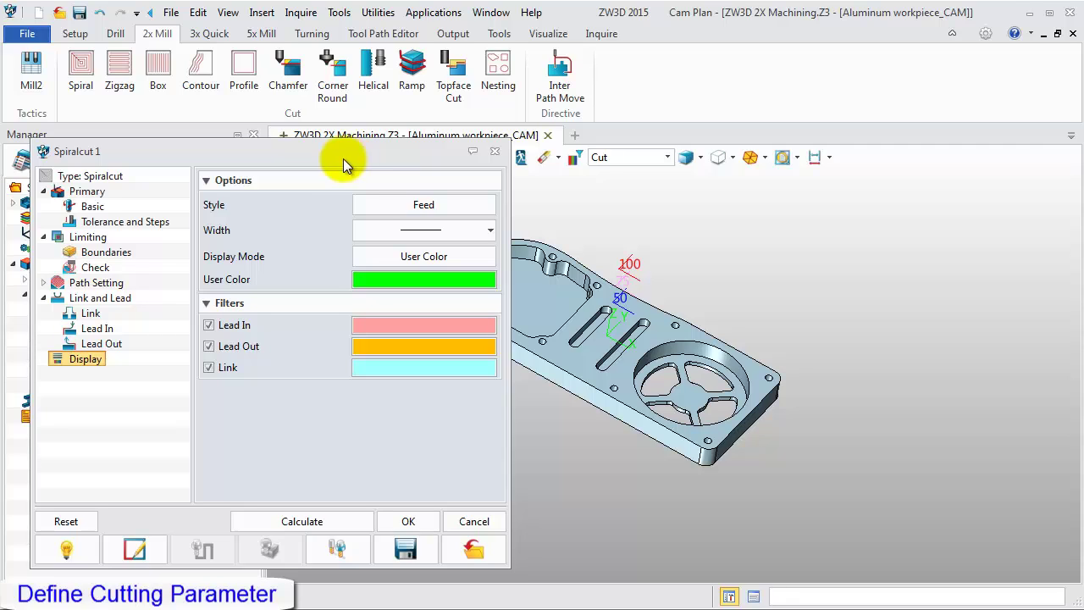
Set the spiral cut's stepover to 35% and stepdown to 5
click(81, 197)
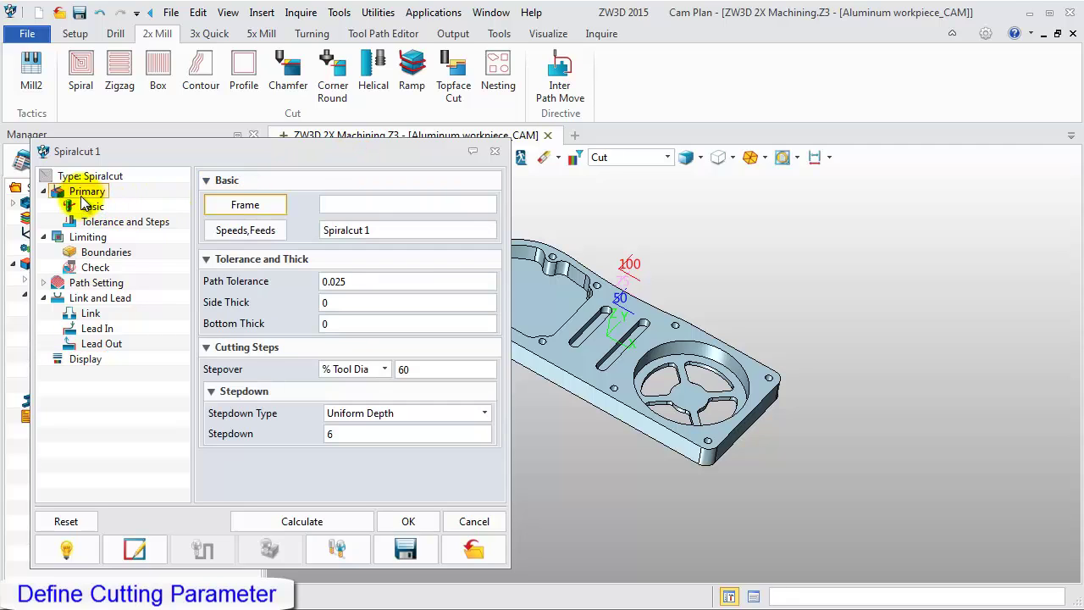
double_click(403, 369)
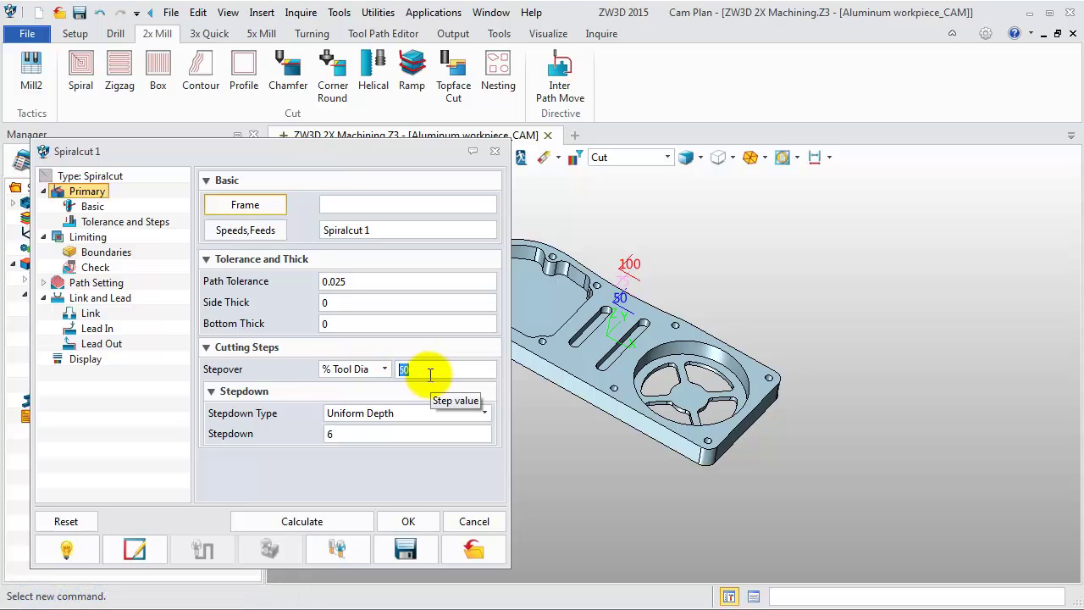
text(35)
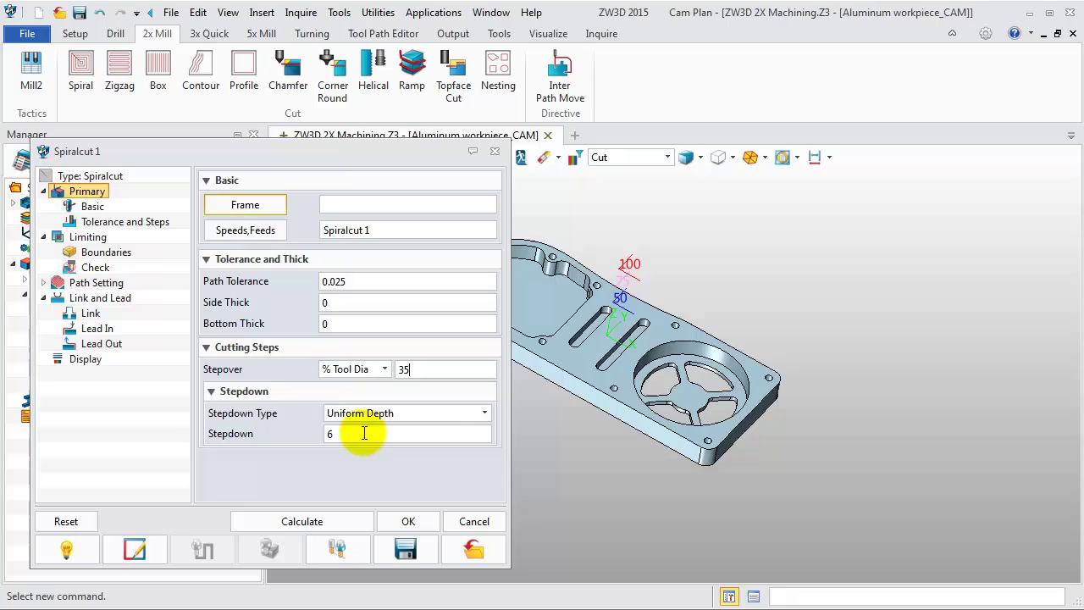
drag(358, 434, 318, 435)
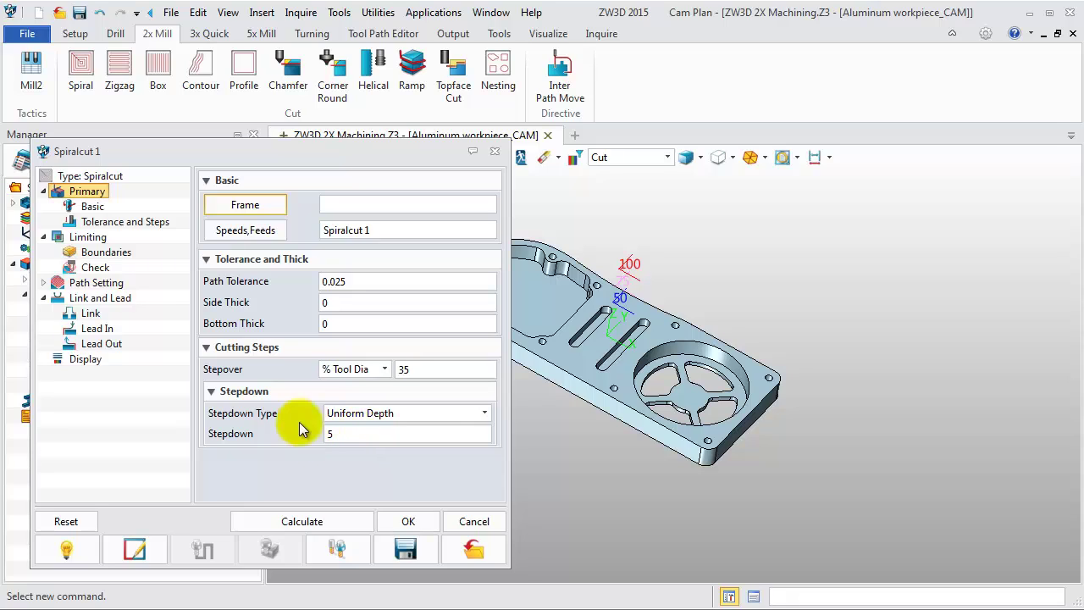
Pick the top depth point on the part and the bottom point in the left pocket
click(82, 241)
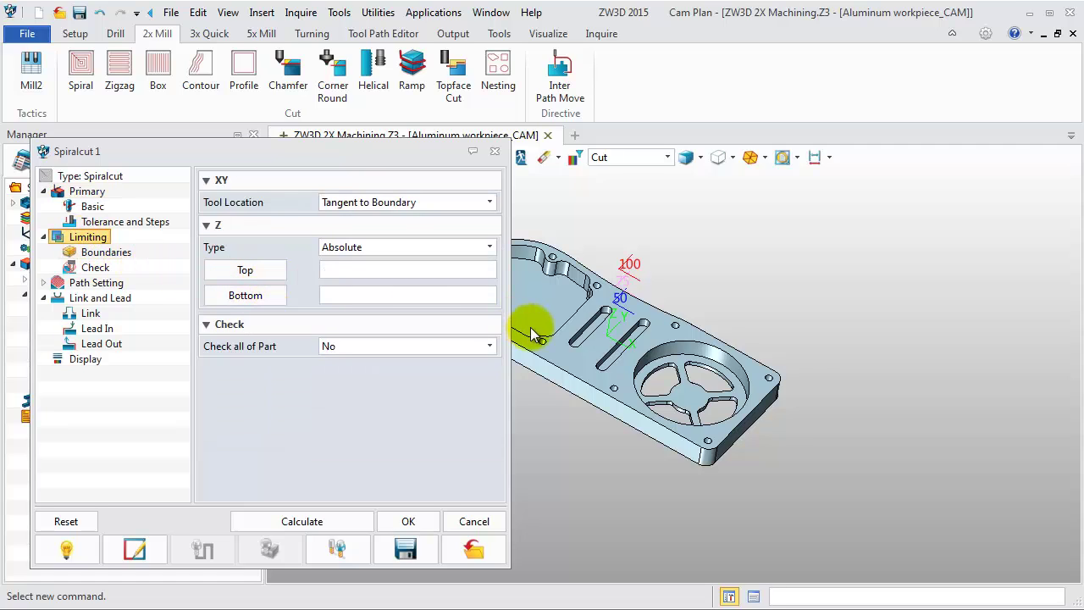
middle_drag(530, 327, 604, 334)
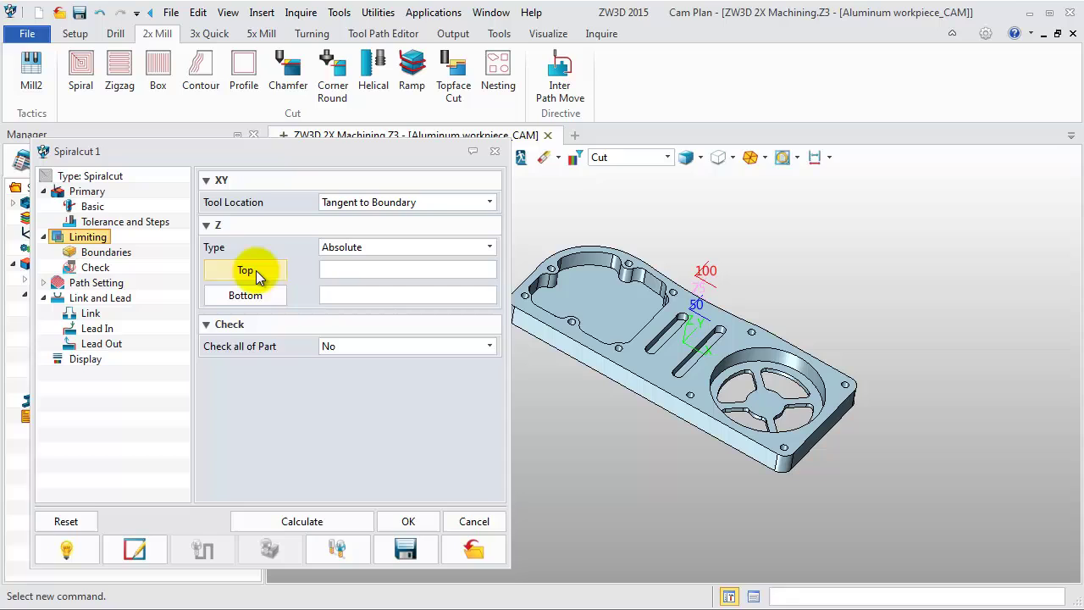
click(250, 271)
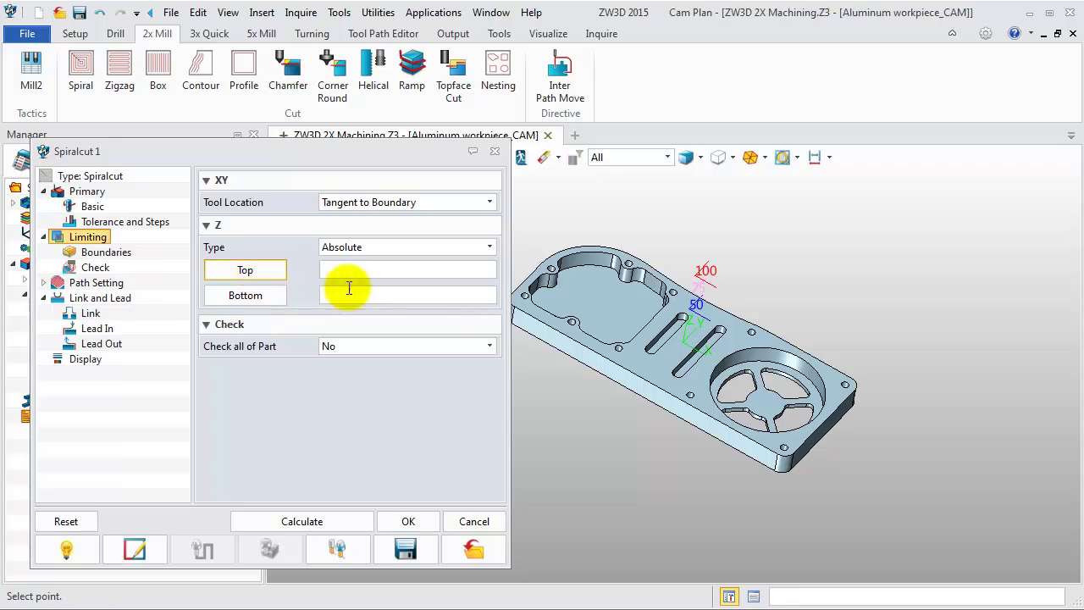
click(641, 349)
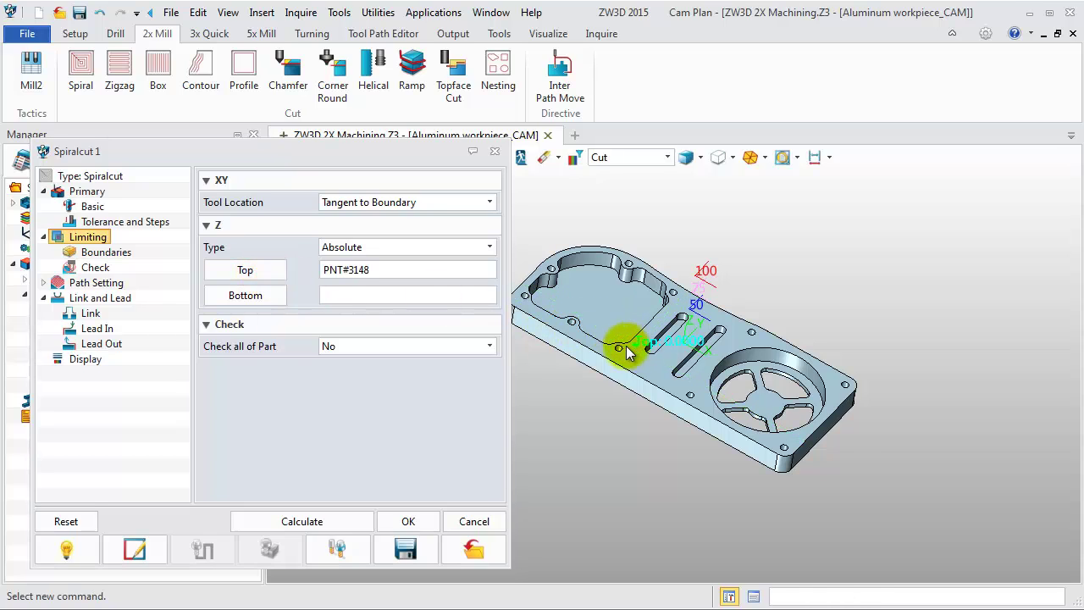
click(266, 300)
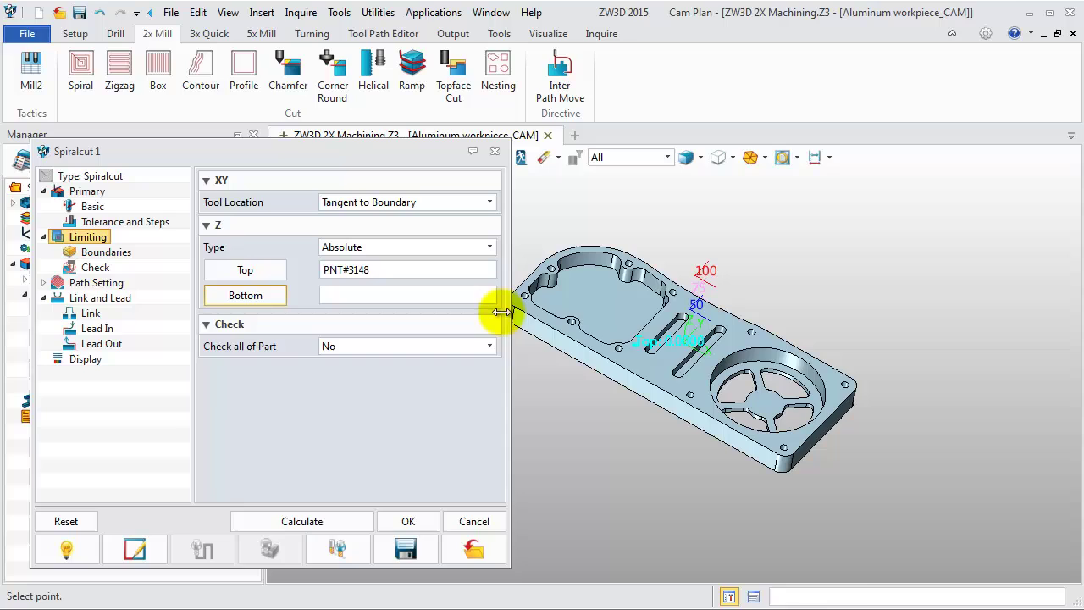
click(597, 315)
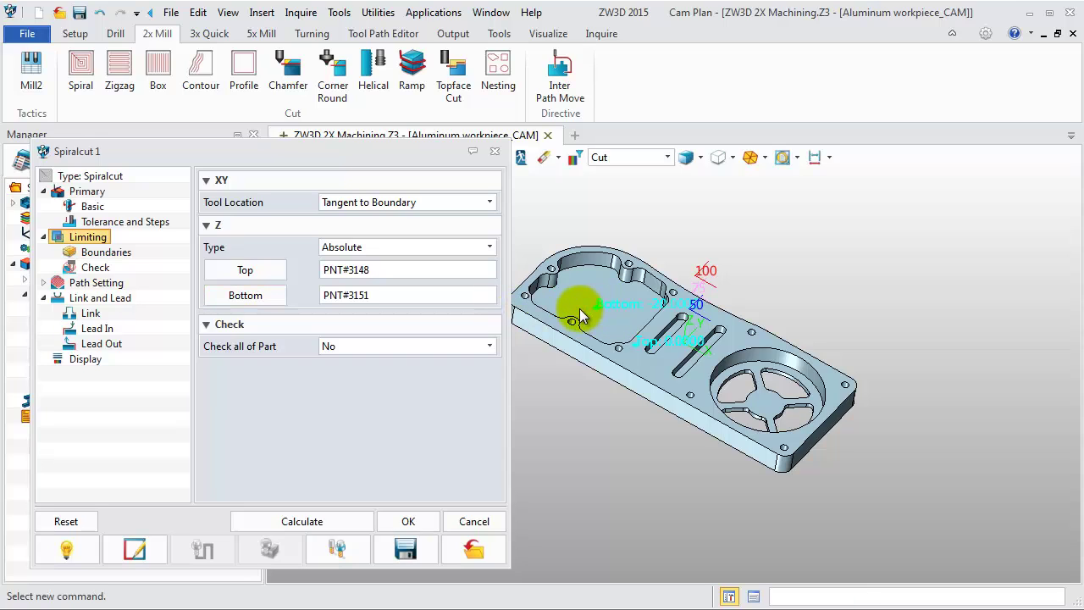
Set the spiral cut order to Region First
click(98, 285)
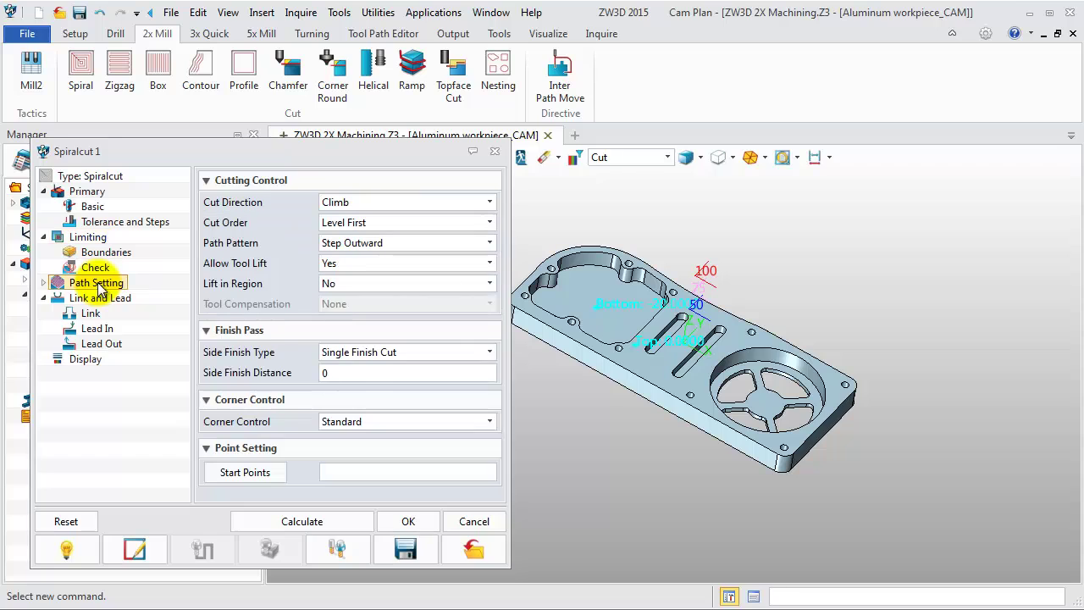
click(392, 225)
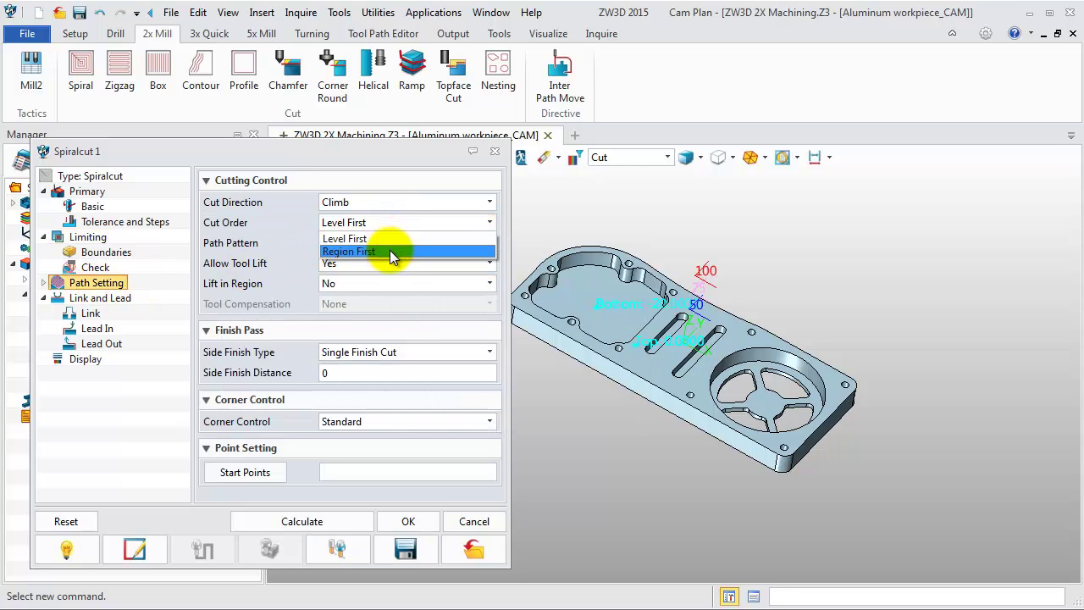
click(390, 251)
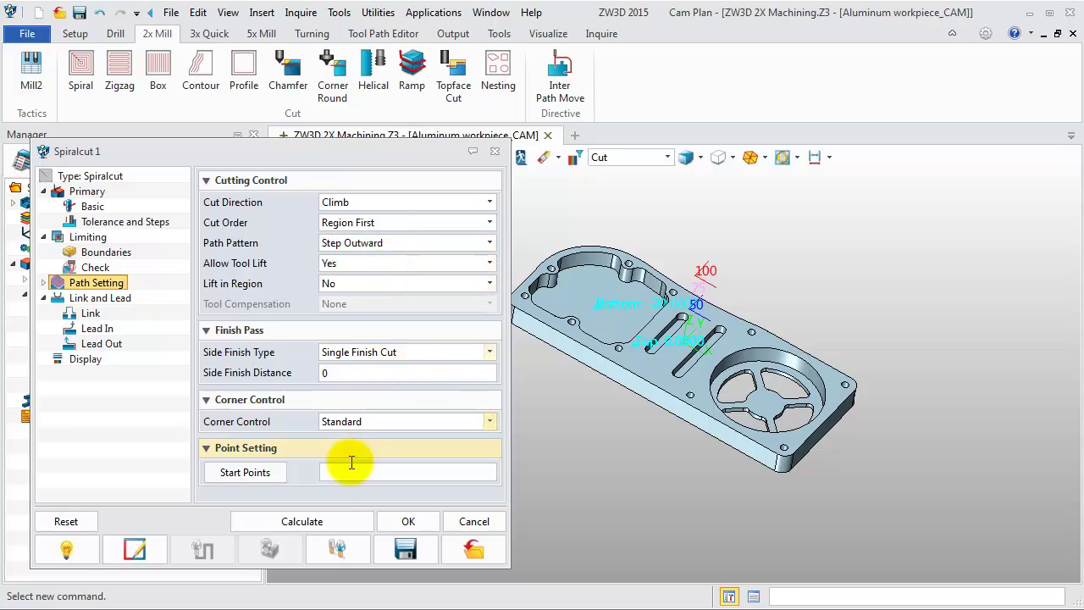
Calculate the spiral cut toolpaths and zoom in to inspect them
click(338, 519)
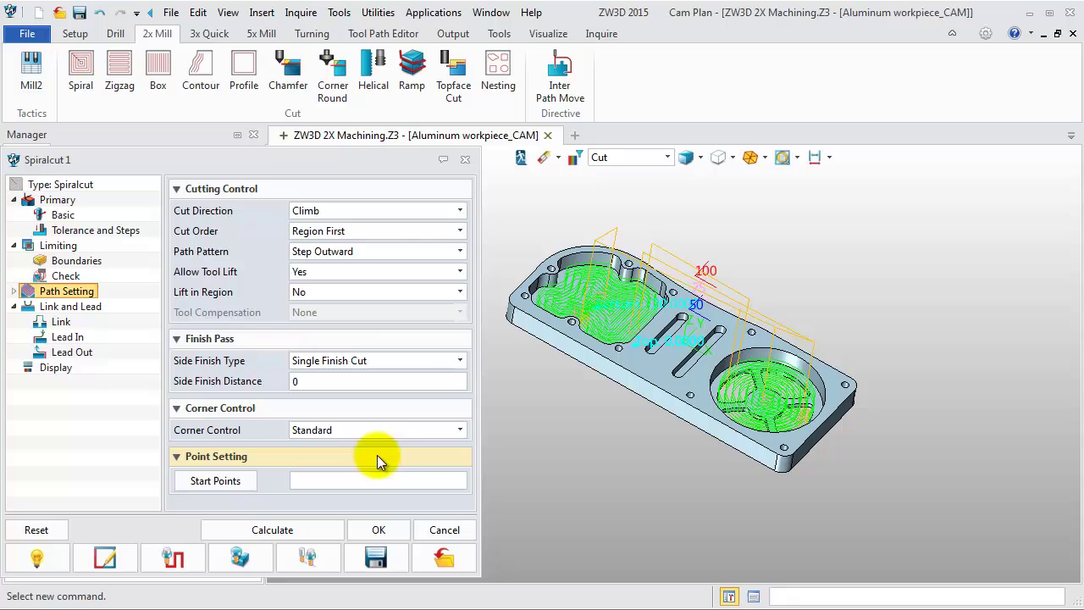
middle_drag(610, 437, 618, 445)
scroll(666, 415, up, 1)
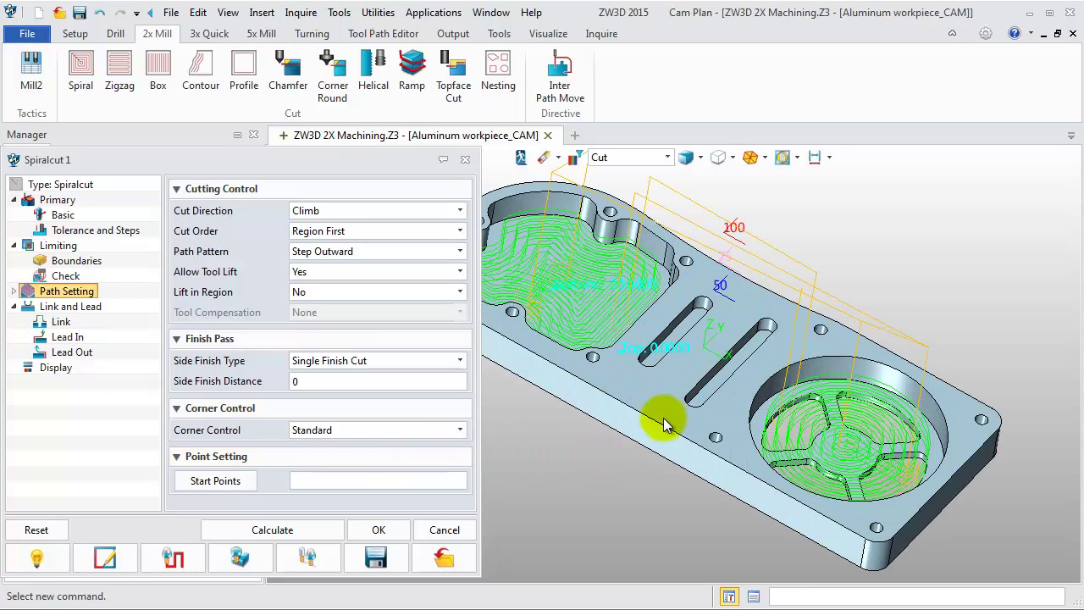
scroll(678, 411, up, 1)
scroll(700, 408, up, 1)
middle_drag(653, 447, 660, 434)
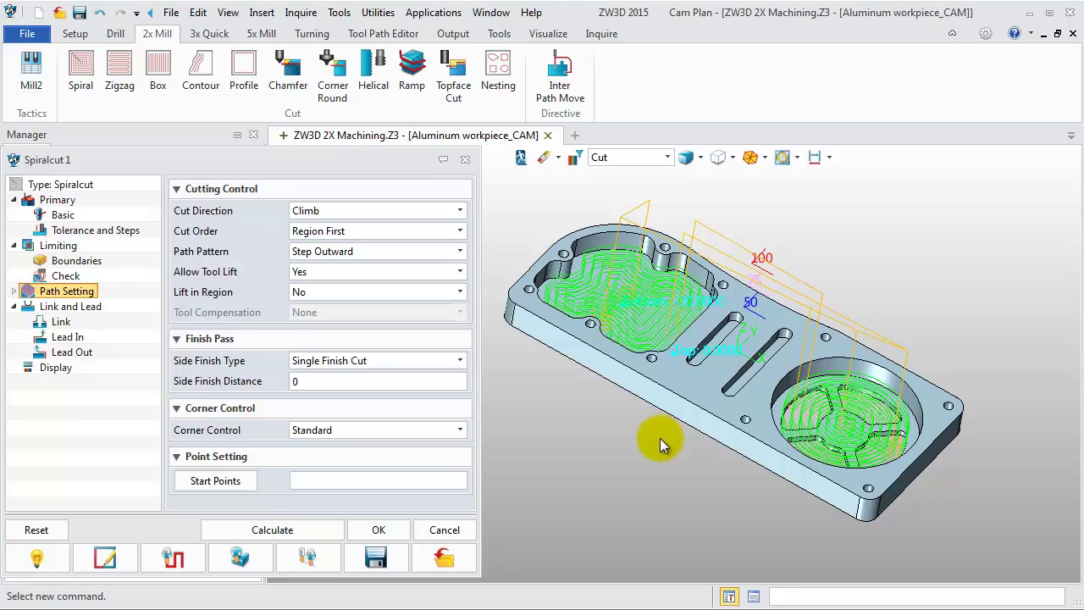
Switch Link Type to Blank Plane, recalculate, and accept Spiralcut 1
click(75, 309)
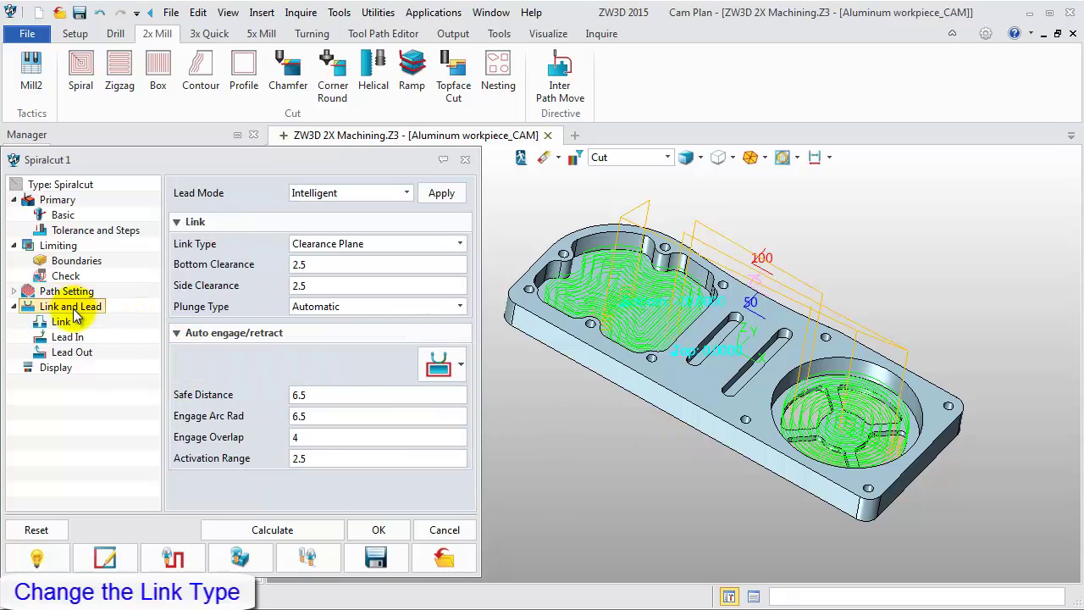
click(392, 243)
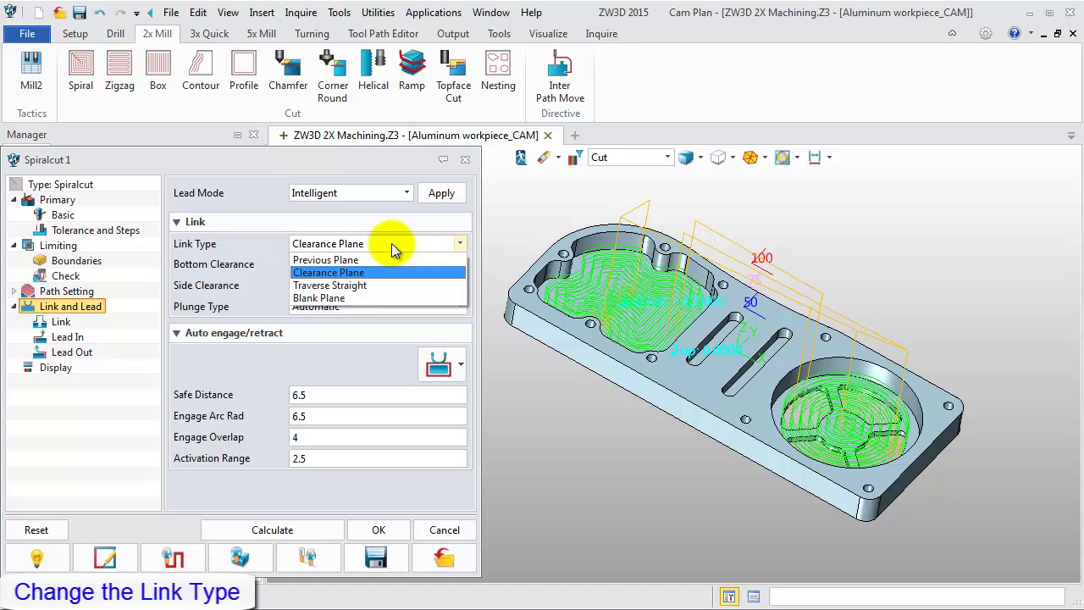
click(355, 296)
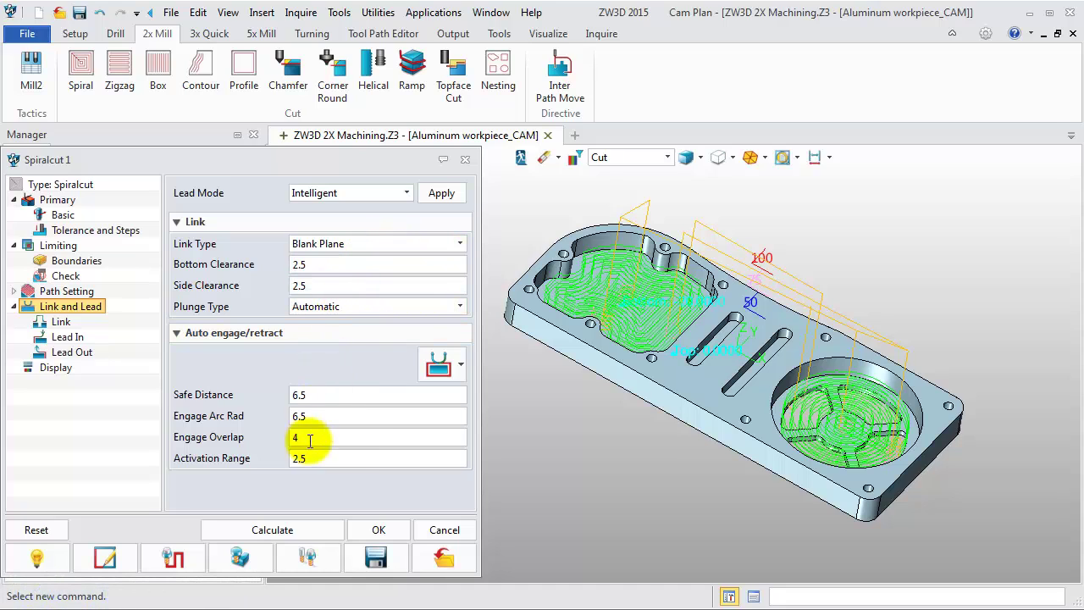
click(301, 534)
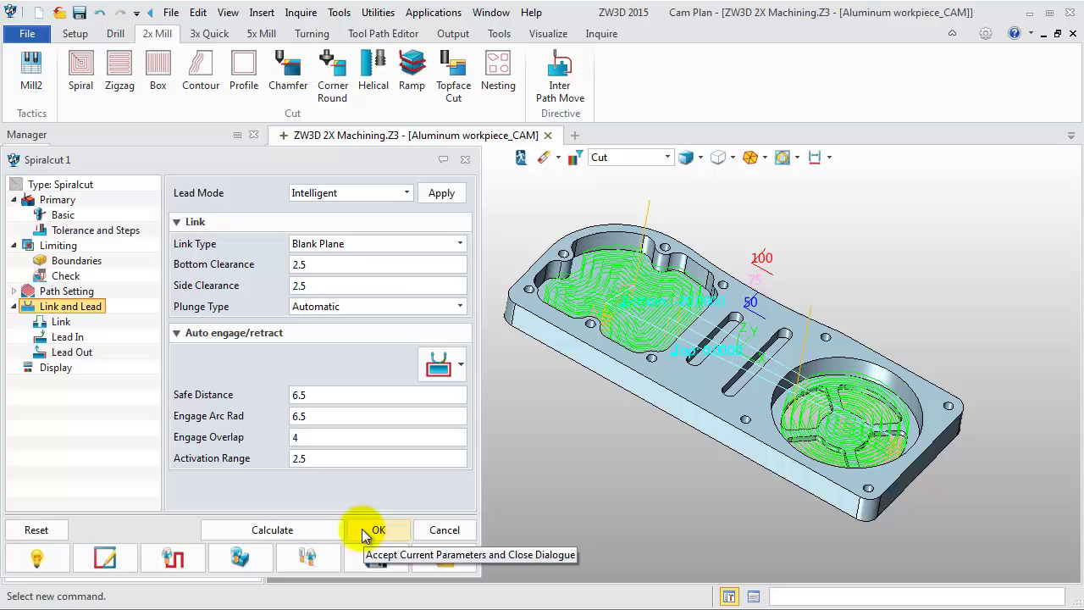
click(364, 530)
middle_drag(549, 420, 511, 403)
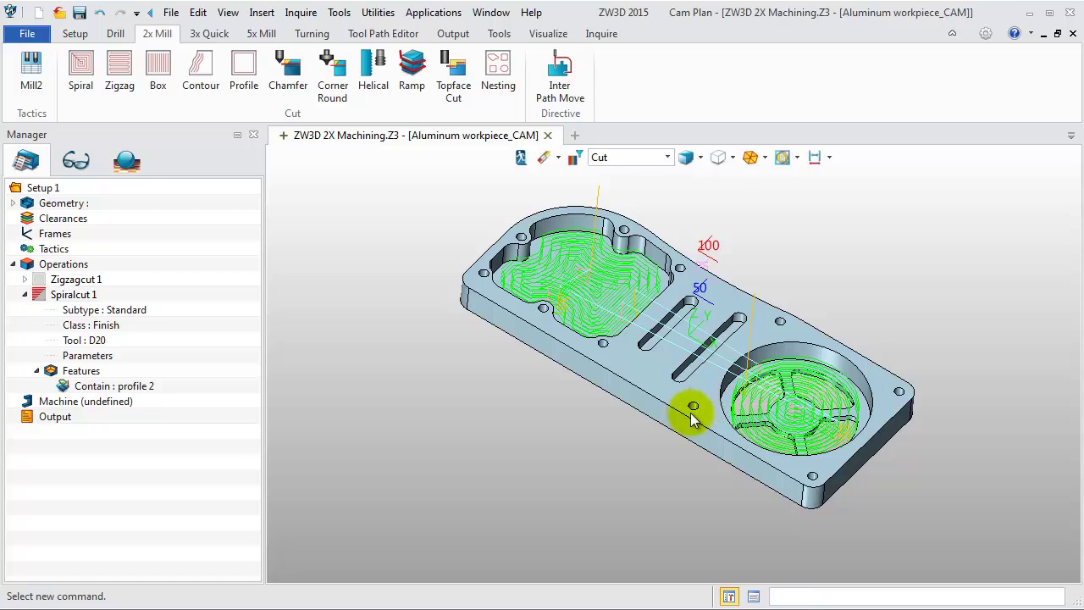
Duplicate Spiralcut 1 as Spiralcut 2 and remove the copied profile 2 feature from it
click(47, 304)
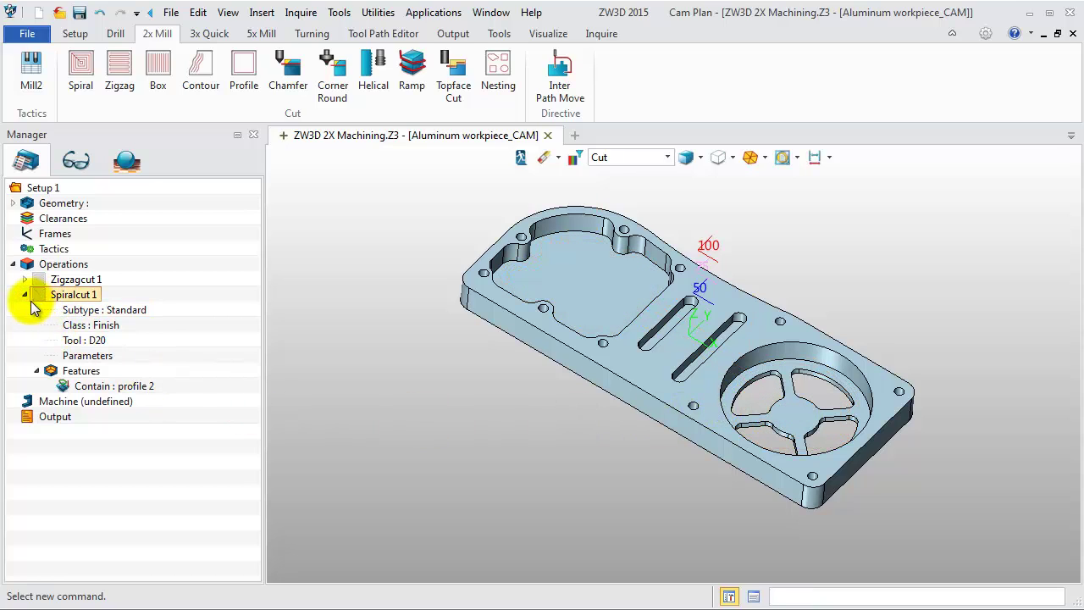
click(24, 295)
right_click(38, 296)
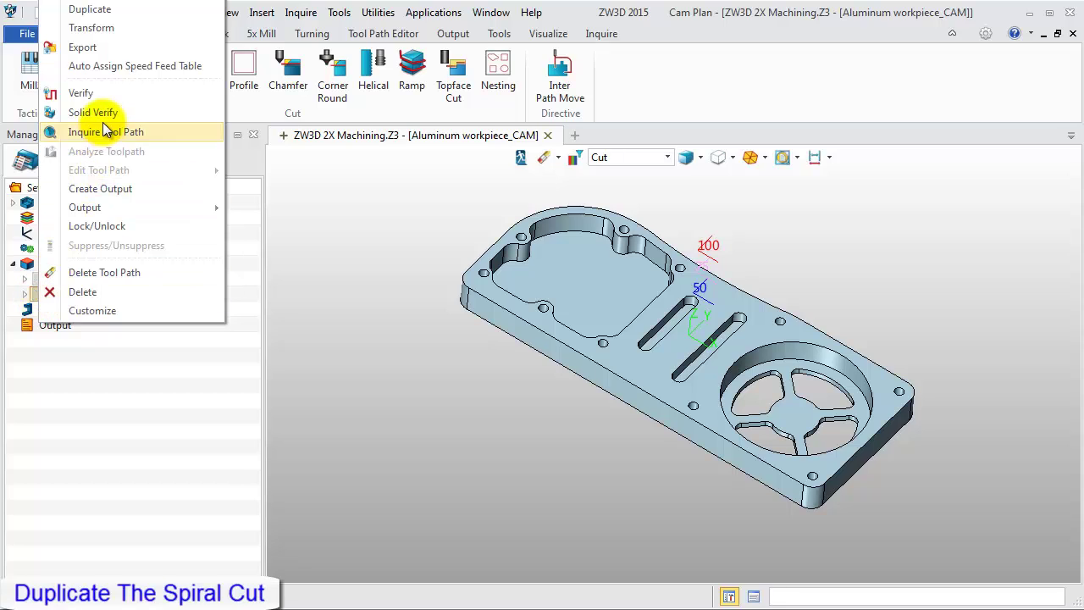
click(135, 18)
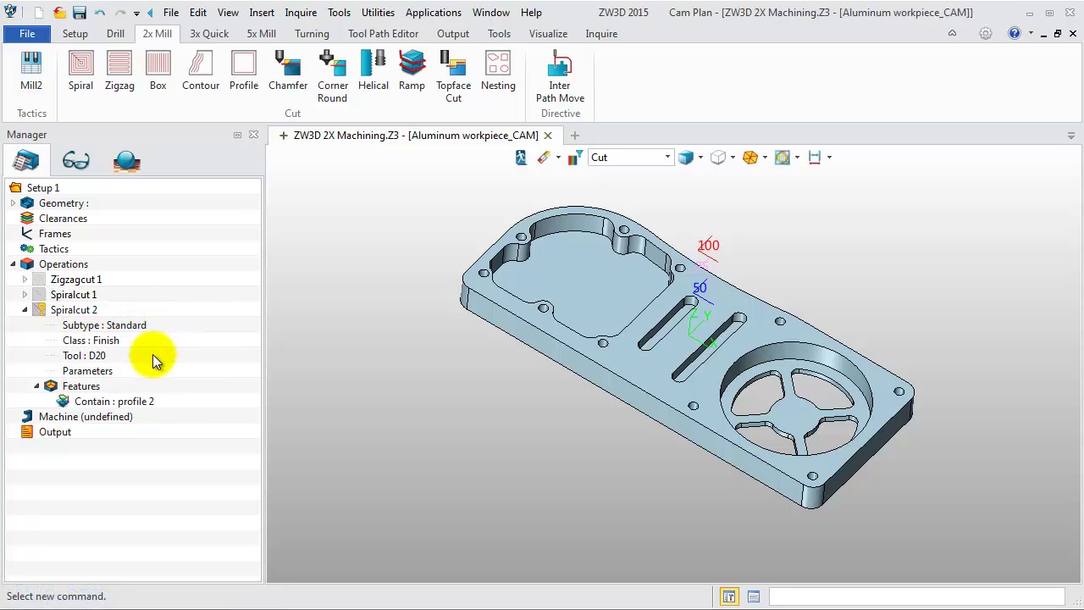
right_click(85, 388)
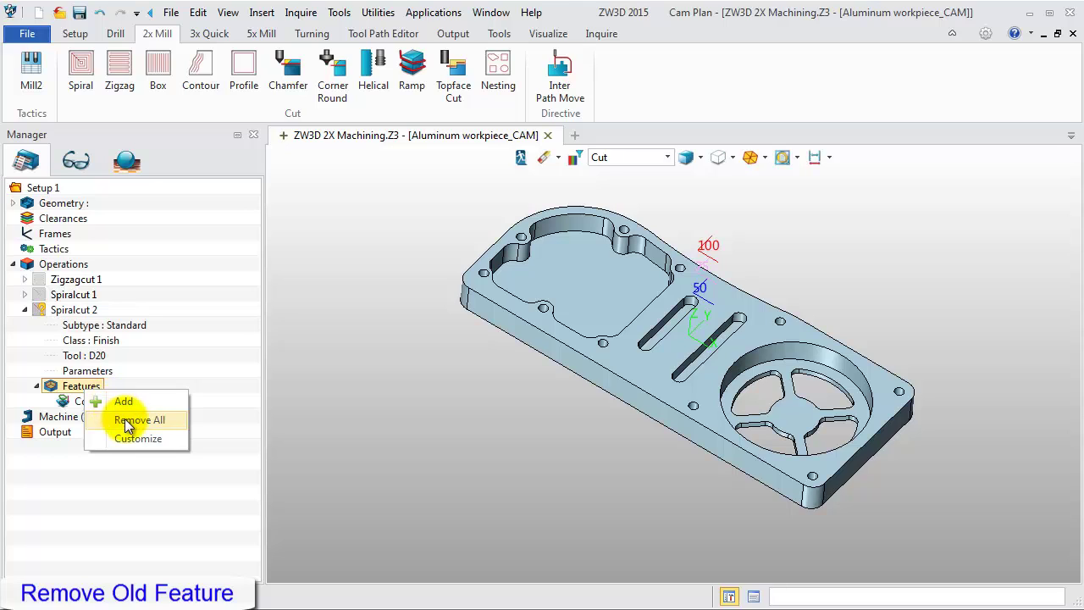
click(125, 421)
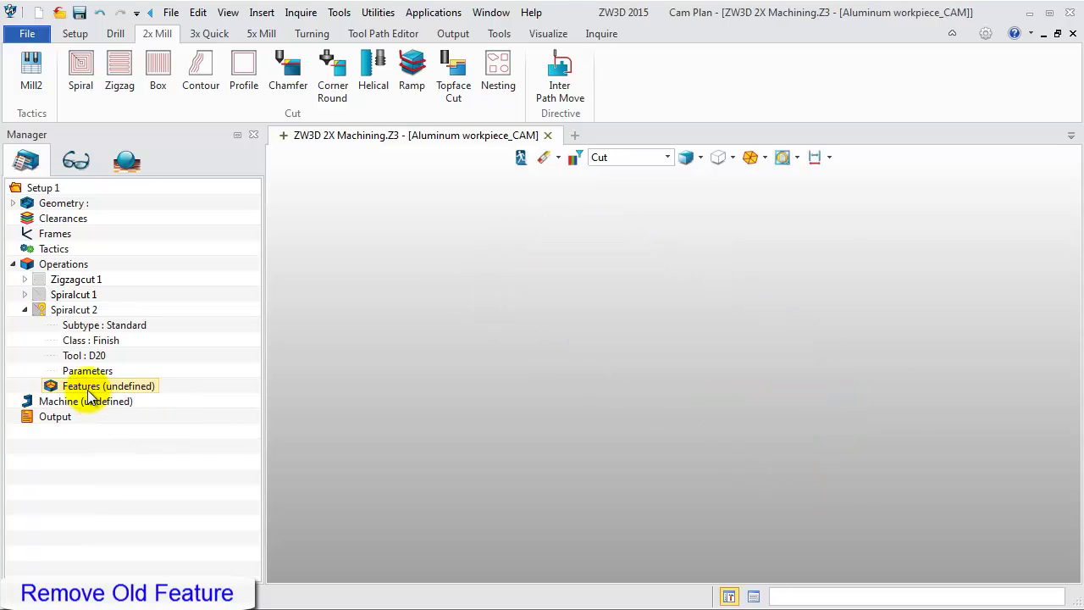
Start adding a new profile-type feature to Spiralcut 2's empty features
right_click(90, 388)
click(98, 403)
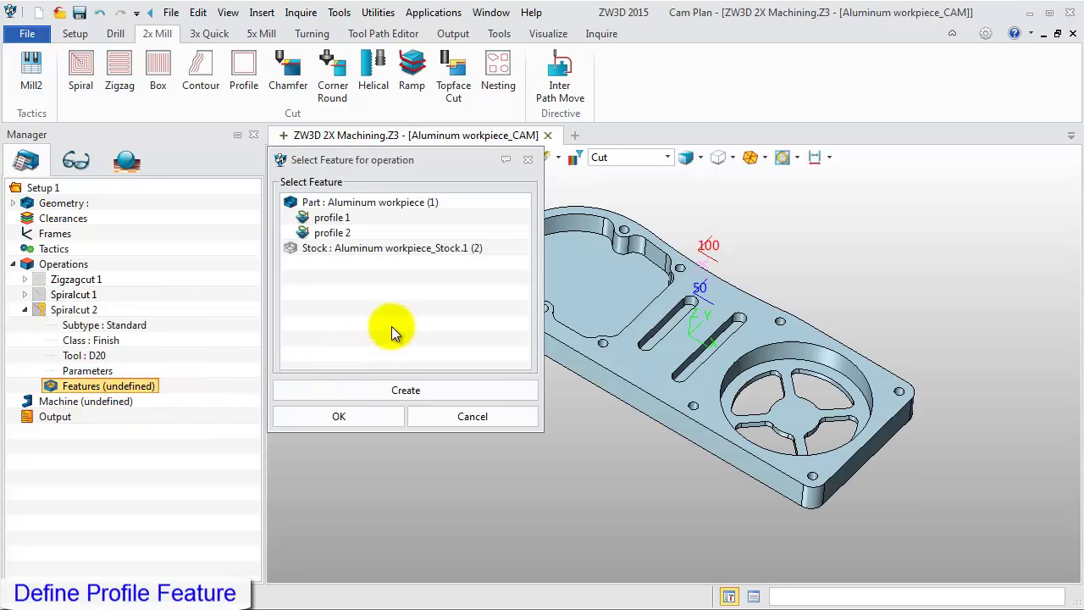
click(400, 388)
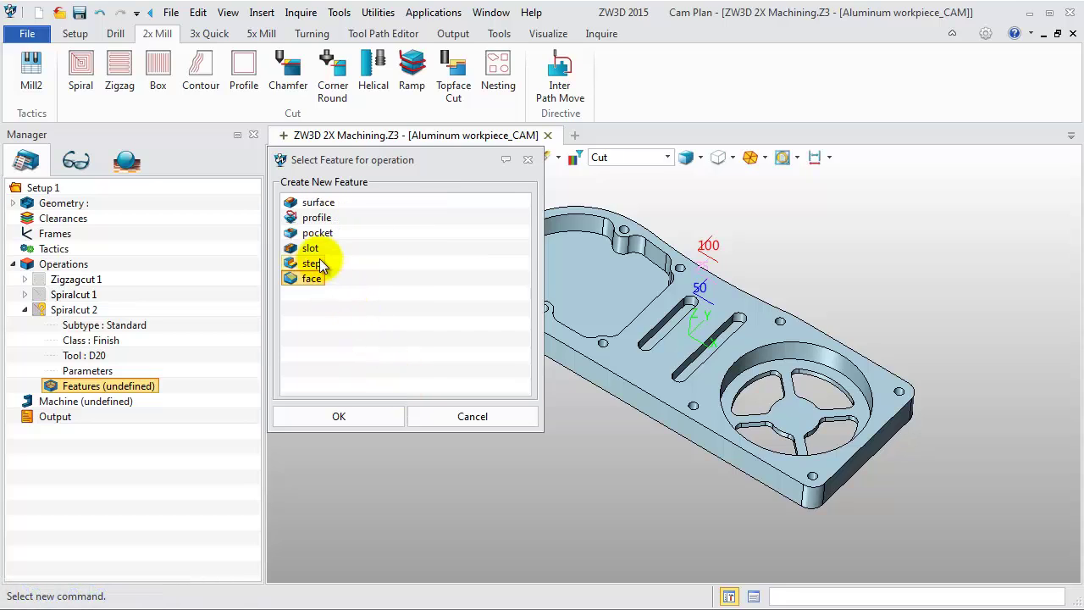
click(313, 227)
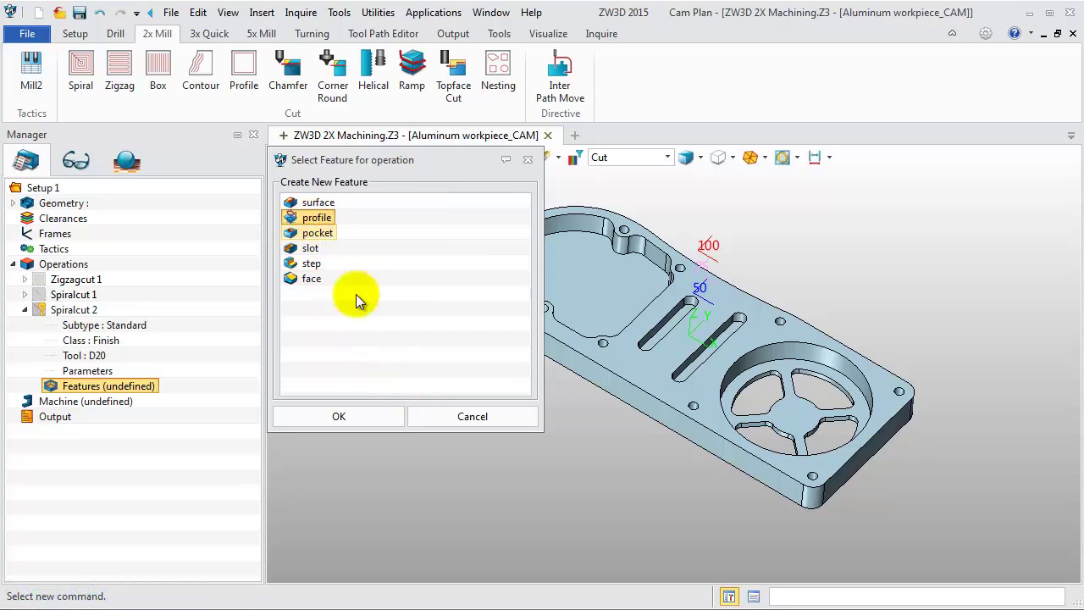
click(351, 417)
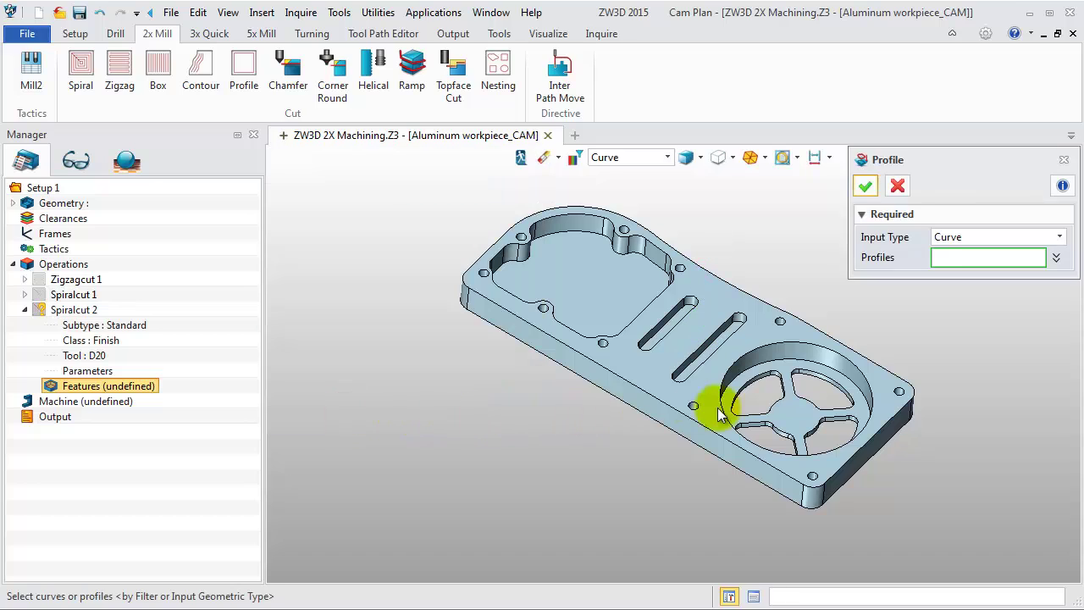
Build containment profile 3 from the four loops inside the round pocket
click(745, 390)
click(748, 392)
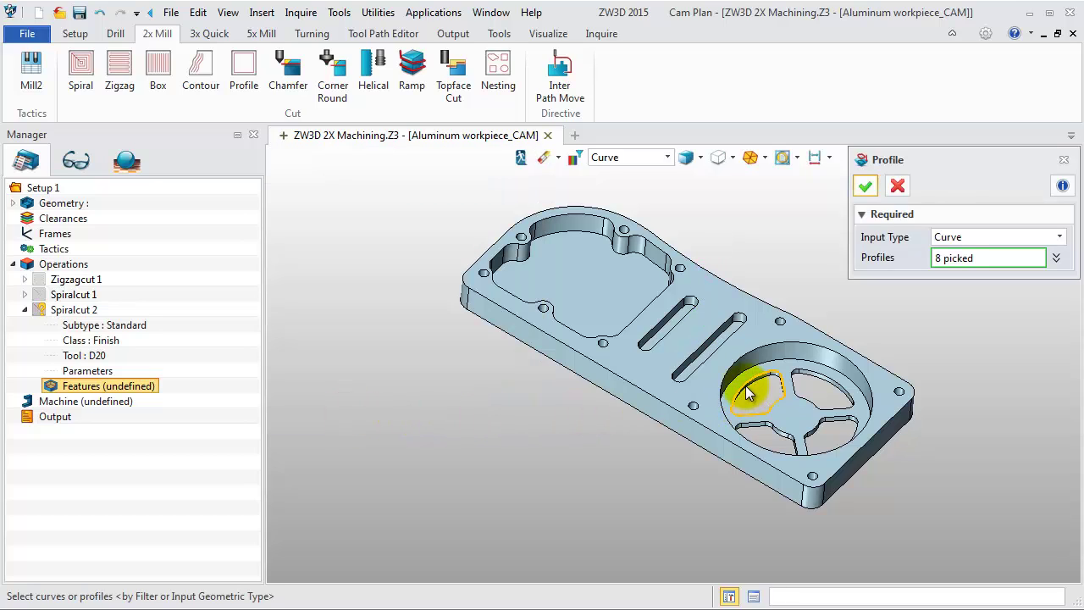
click(825, 391)
click(818, 434)
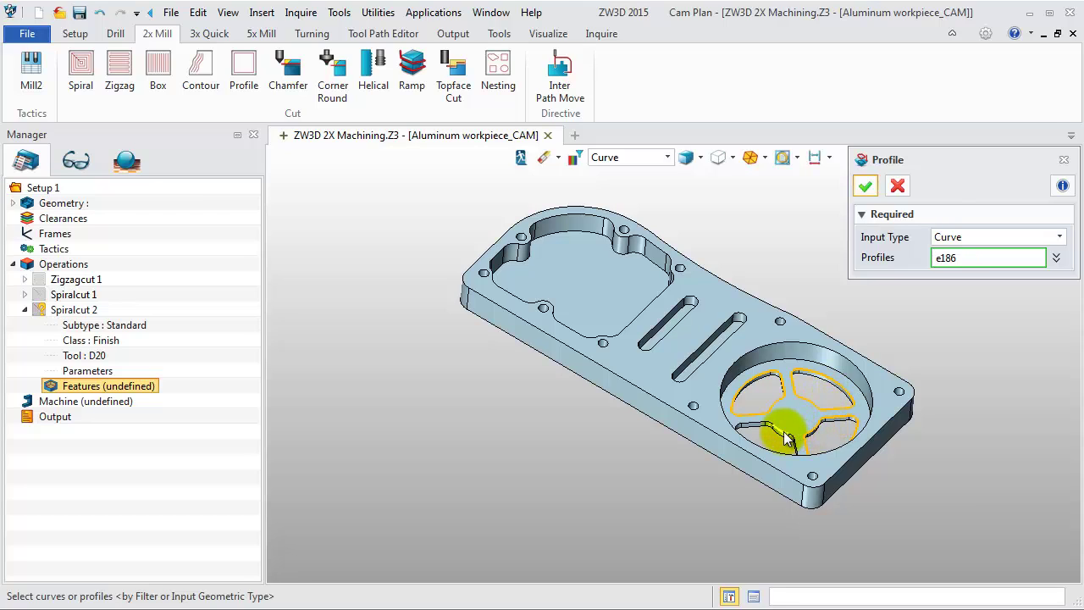
click(785, 437)
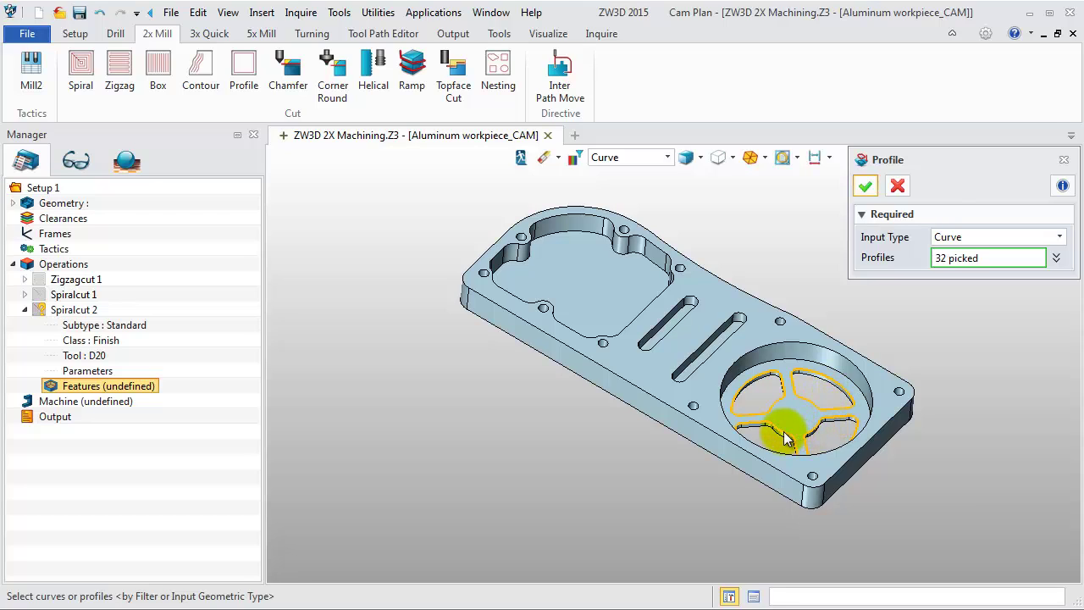
click(864, 188)
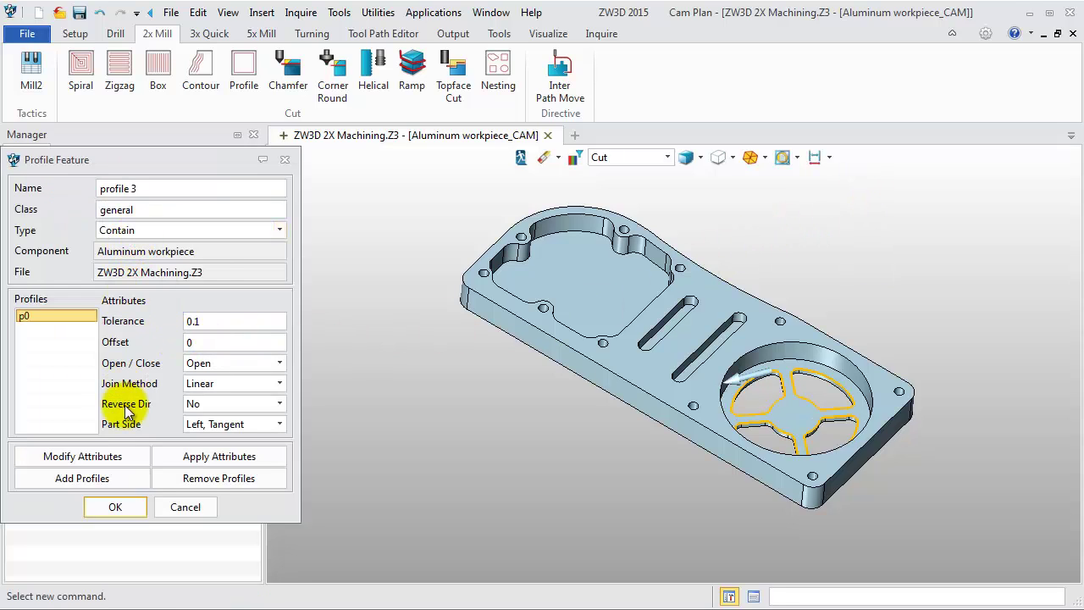
click(117, 504)
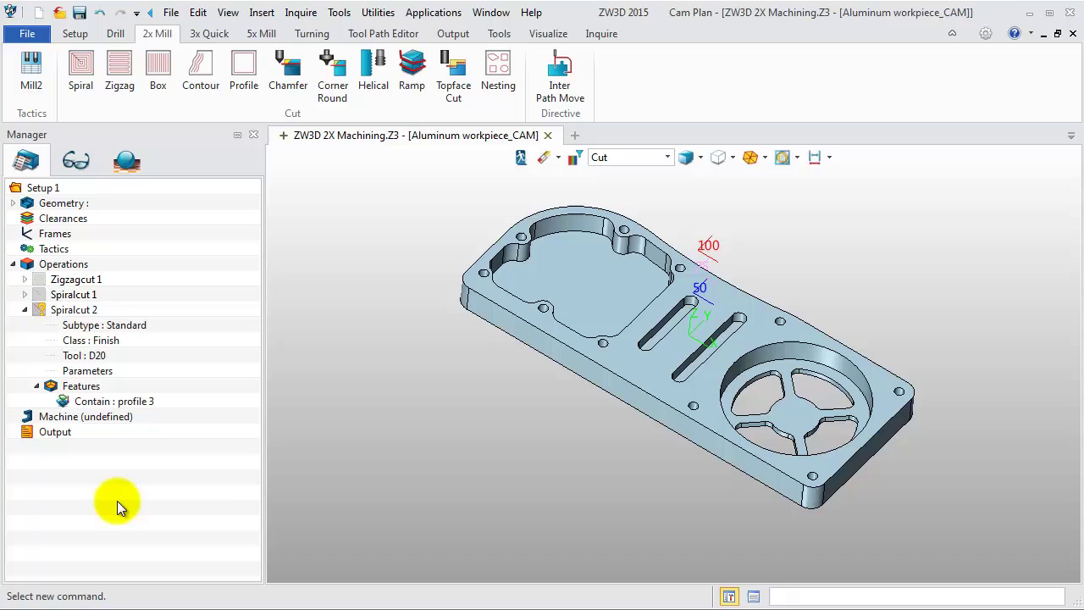
click(85, 356)
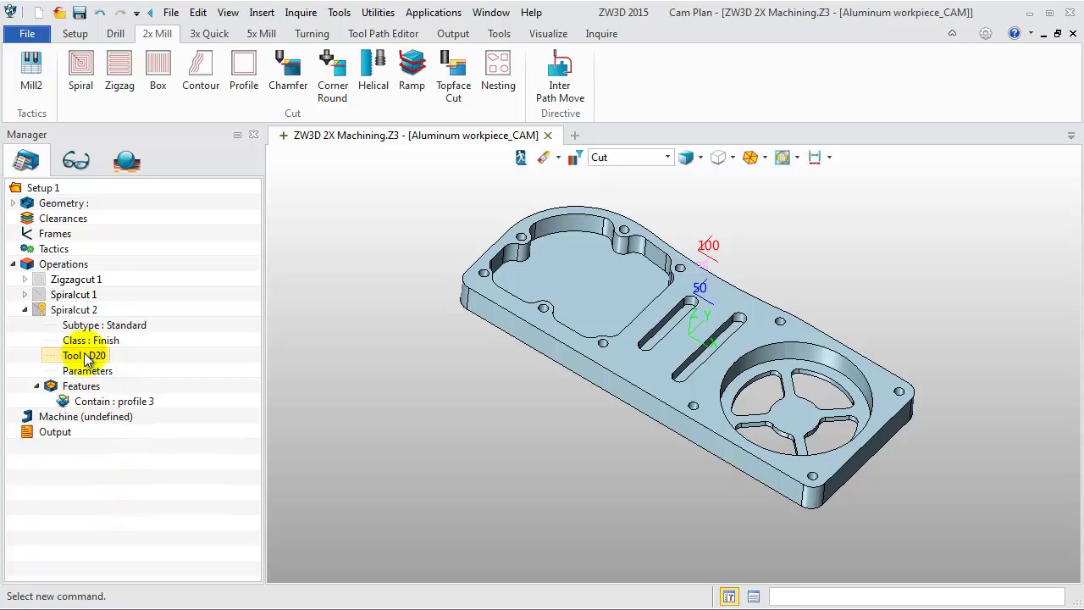
Replace D20 with a new flat 10 mm end mill named D10, corner radius 0
right_click(85, 357)
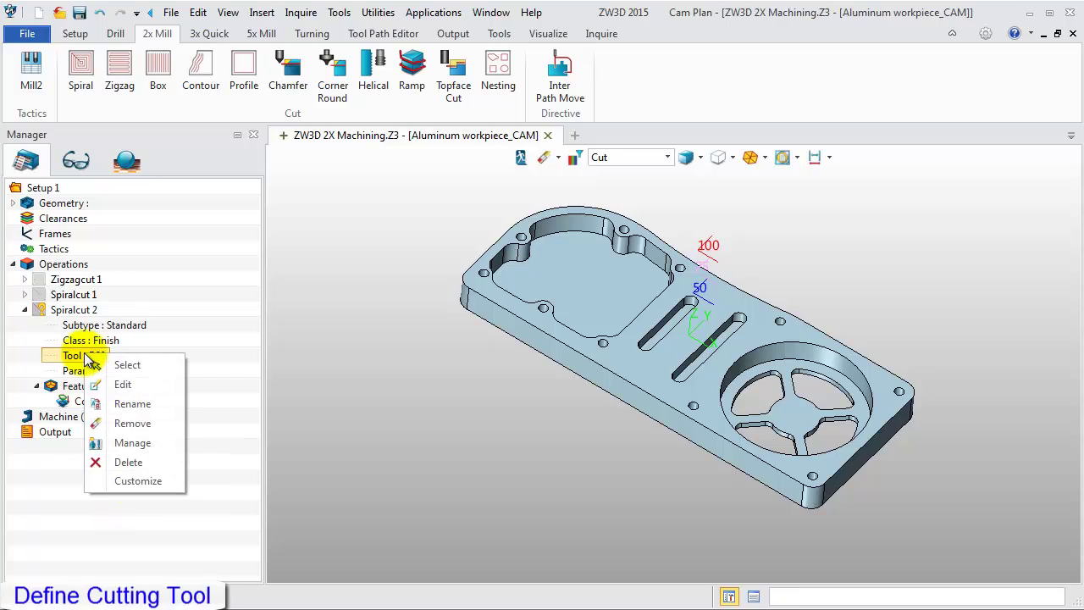
click(141, 442)
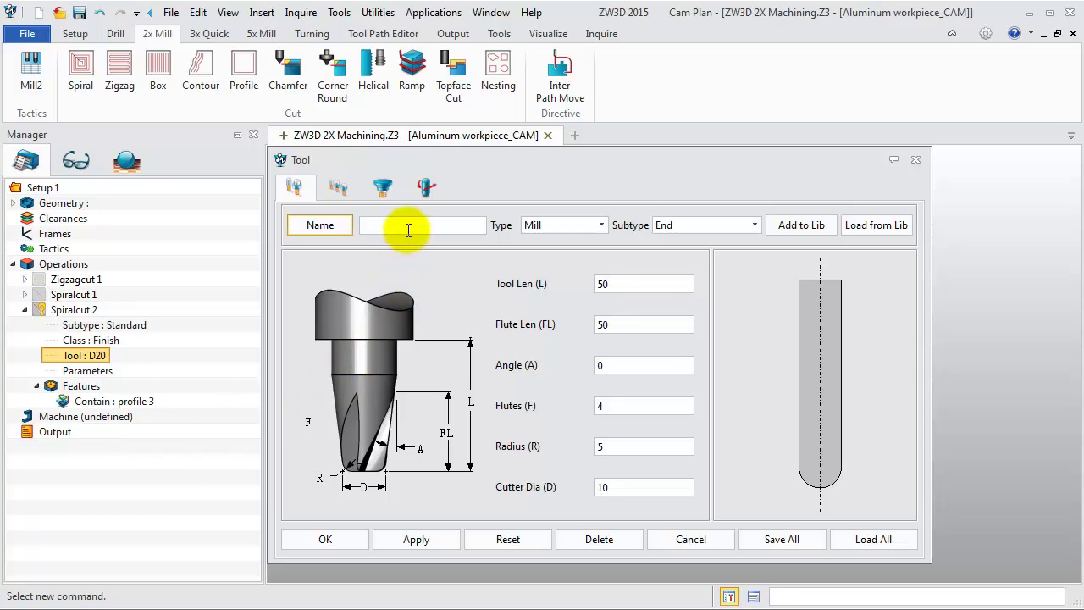
text(D10)
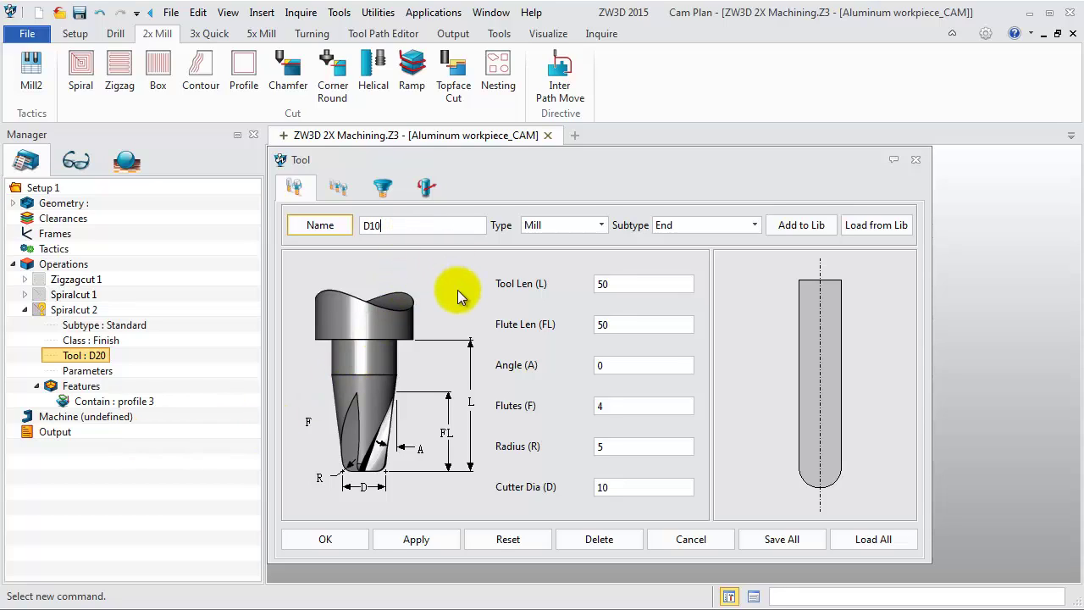
drag(644, 446, 572, 455)
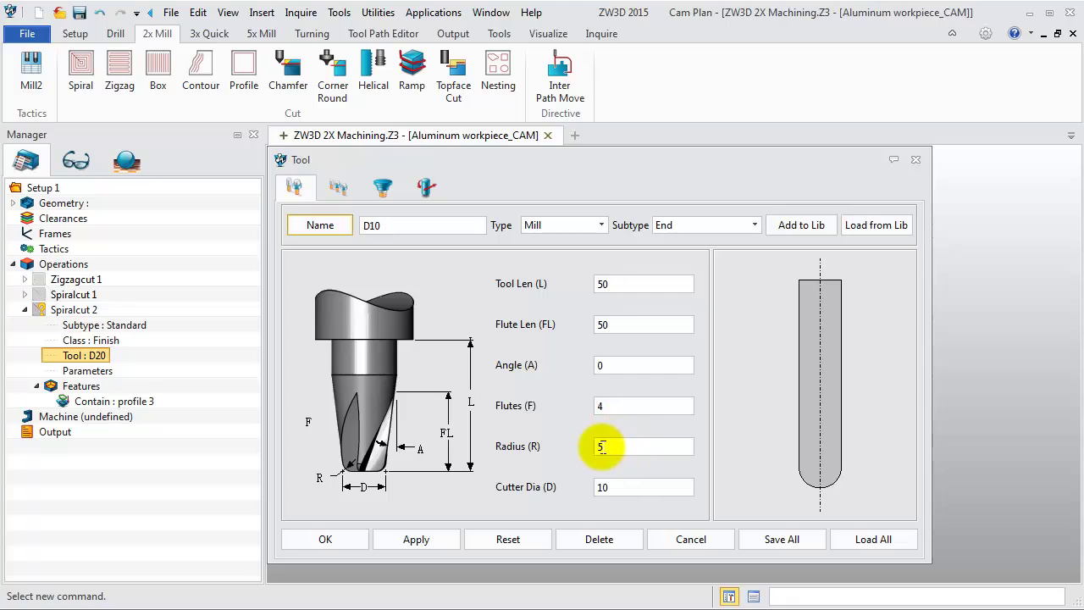
text(0)
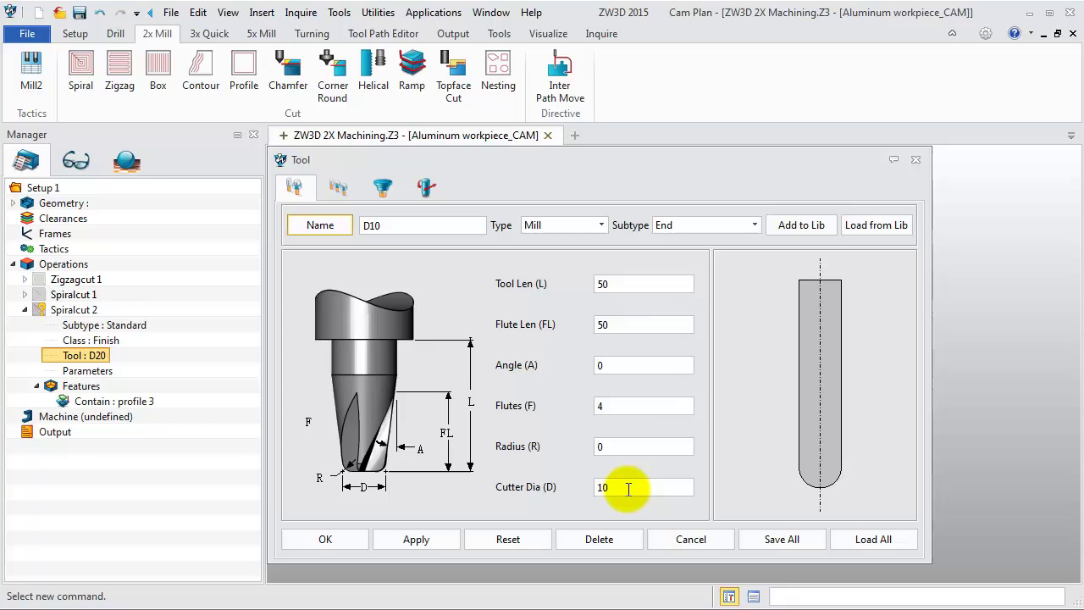
click(431, 537)
click(354, 538)
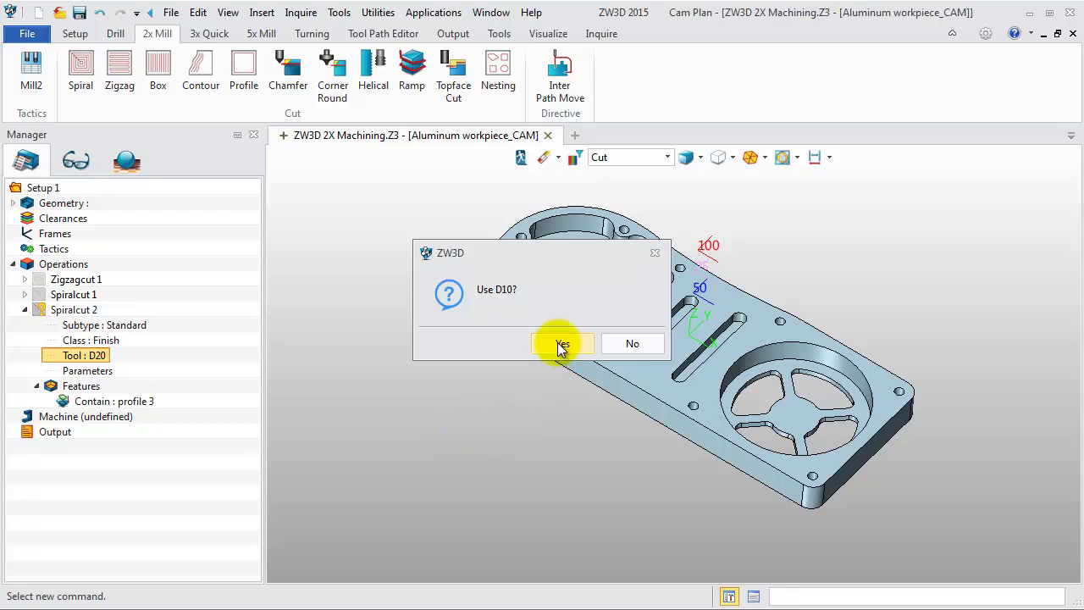
click(560, 345)
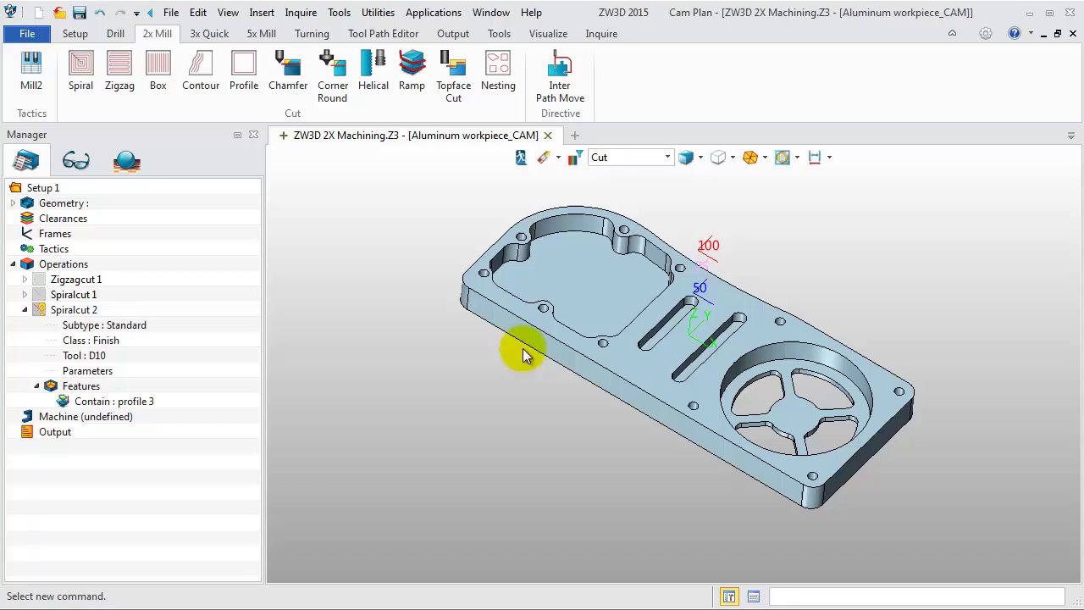
Set Spiralcut 2's top depth limit to Z -20 from the pocket floor point
double_click(84, 373)
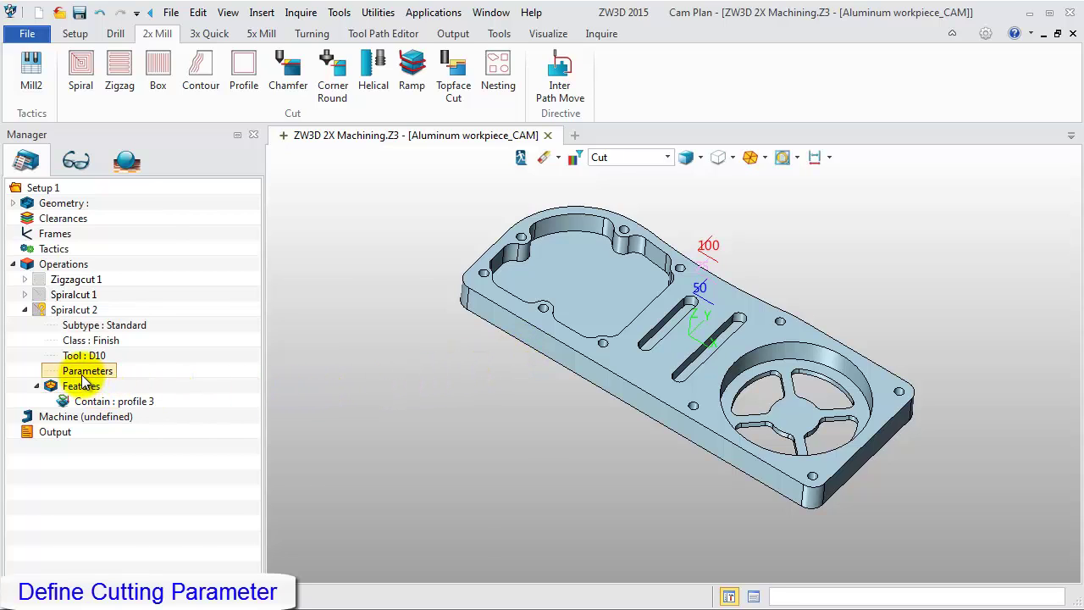
drag(241, 157, 253, 141)
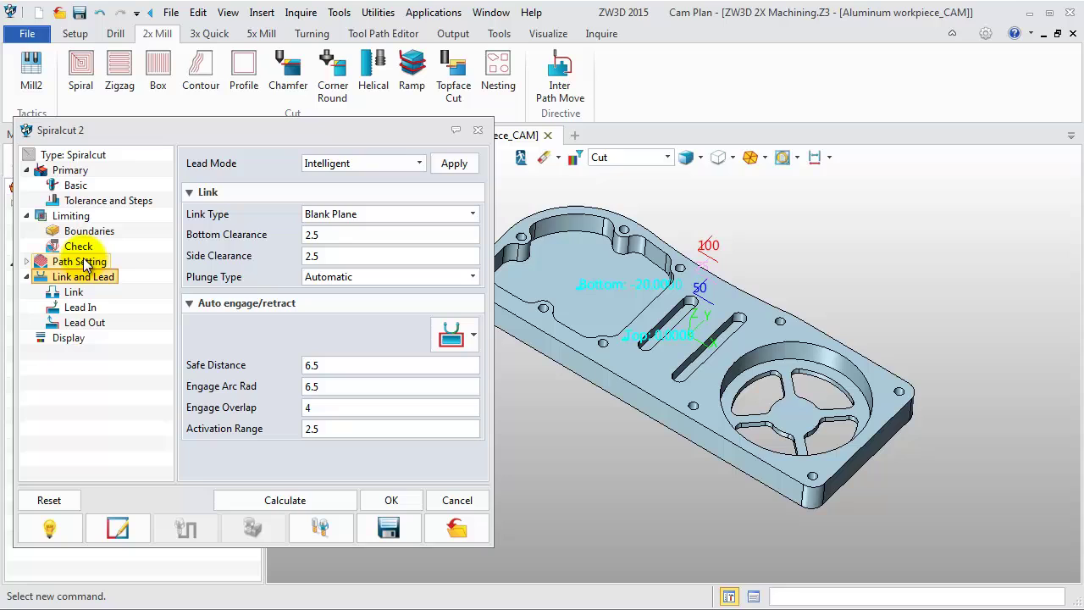
click(75, 222)
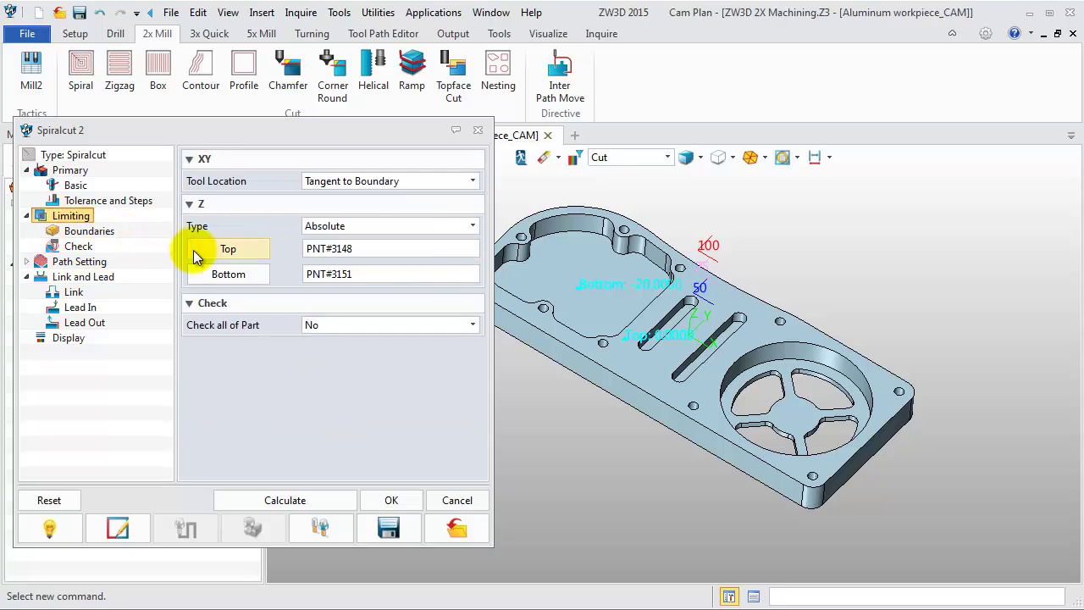
click(206, 251)
scroll(783, 417, up, 2)
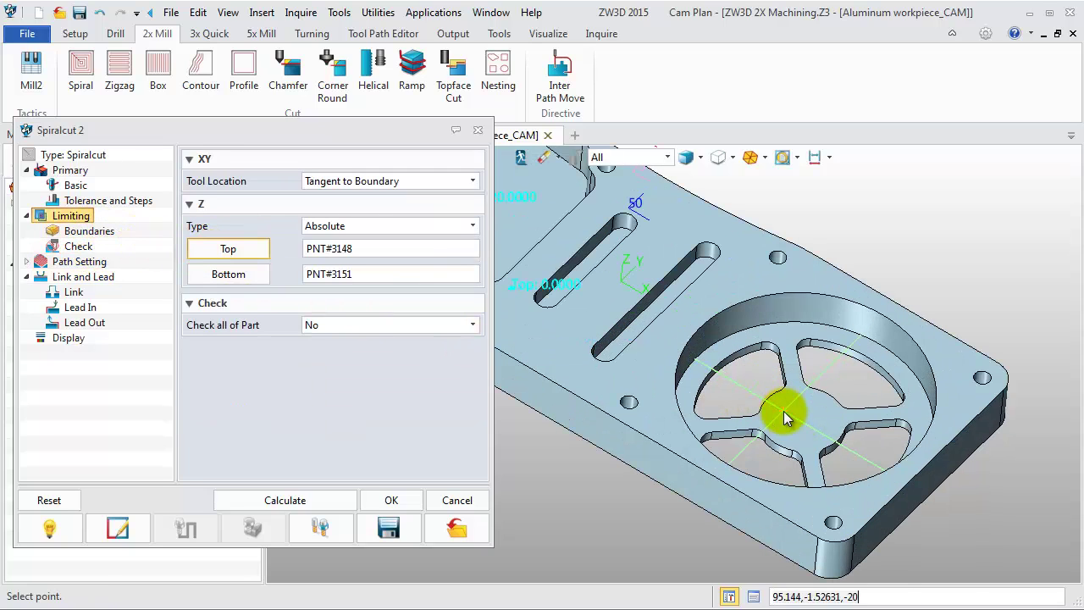
click(784, 417)
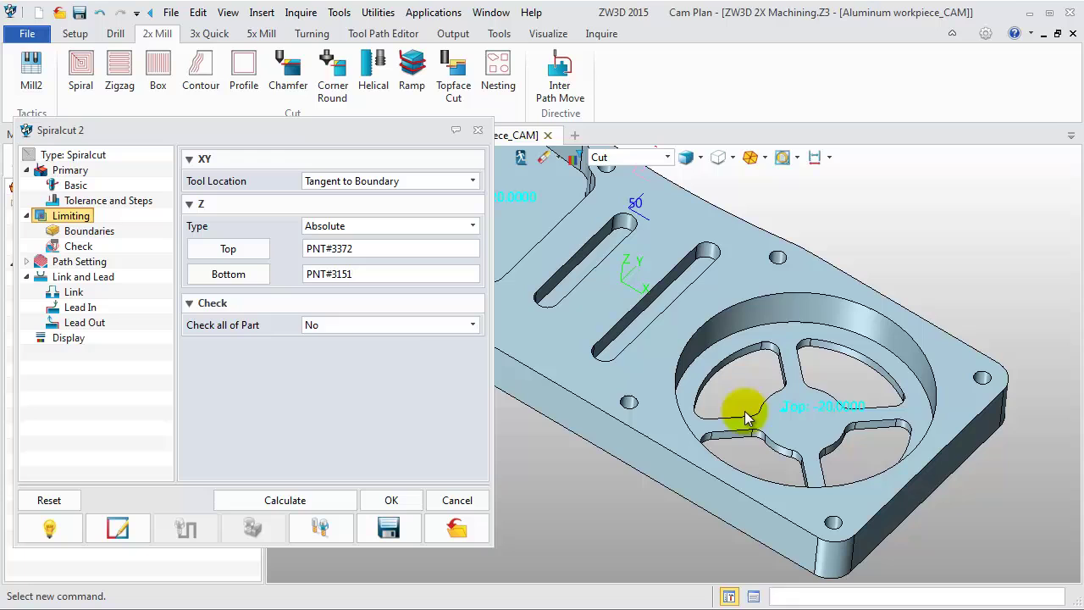
Set the bottom depth limit to Z -25 from a point on the part's underside
click(246, 276)
mouse_move(496, 358)
middle_down()
mouse_move(629, 341)
mouse_move(593, 390)
middle_up()
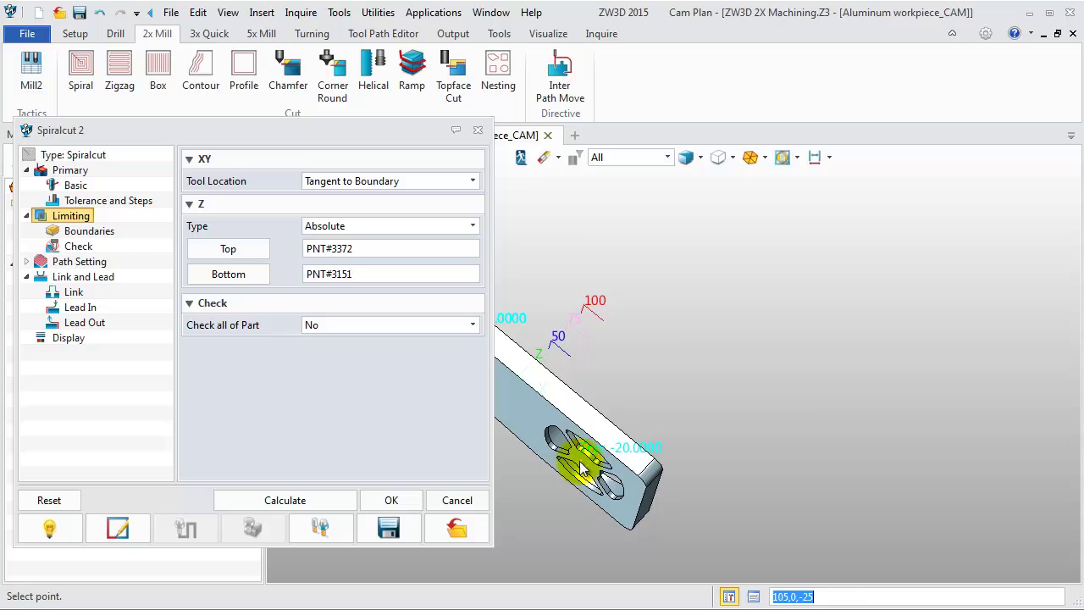
scroll(581, 468, up, 3)
click(587, 470)
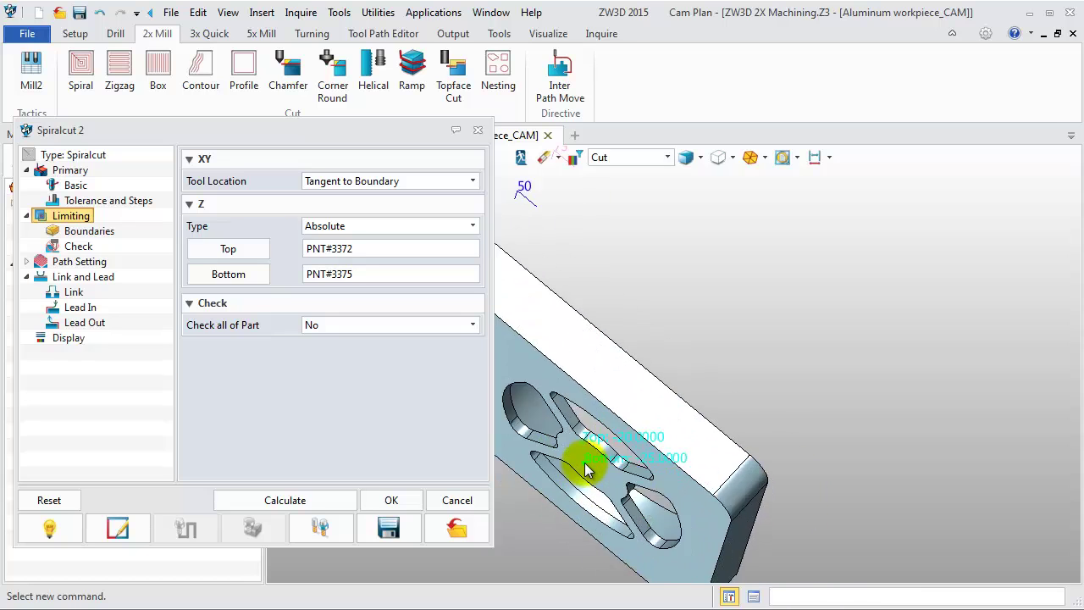
scroll(587, 470, down, 3)
mouse_move(599, 430)
middle_down()
mouse_move(625, 386)
mouse_move(552, 399)
middle_up()
mouse_move(622, 452)
middle_down()
mouse_move(709, 482)
mouse_move(647, 377)
mouse_move(564, 314)
mouse_move(630, 380)
middle_up()
scroll(710, 376, up, 3)
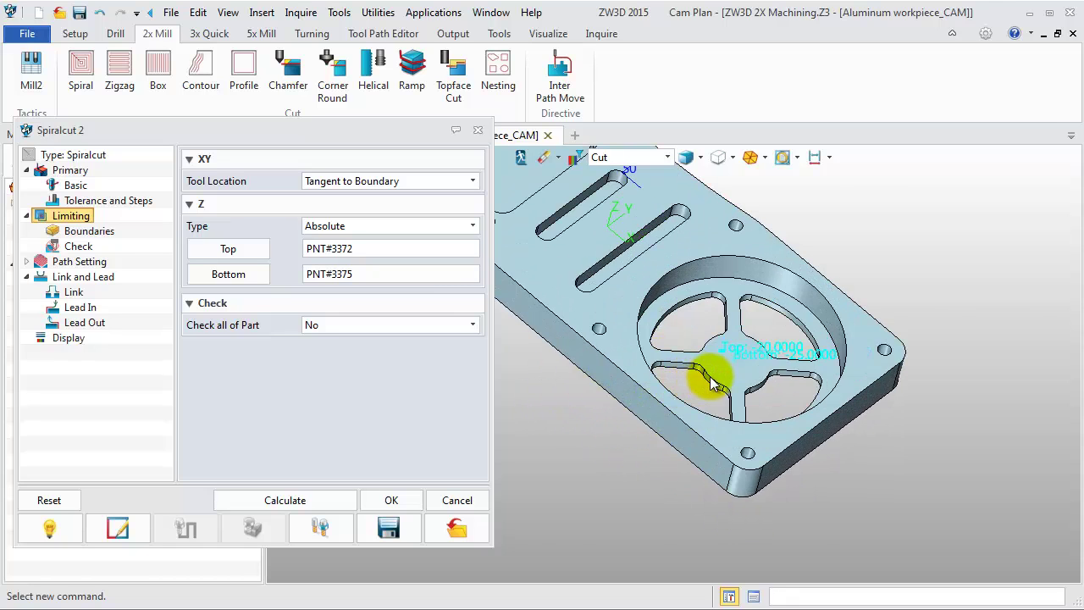
scroll(709, 377, up, 2)
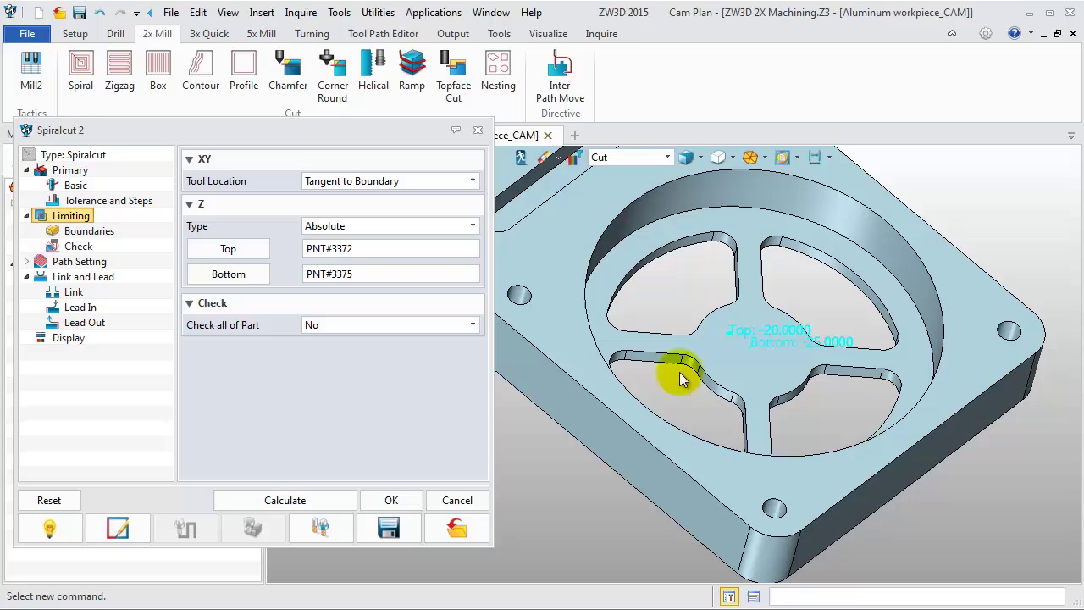
Set Spiralcut 2's Side Finish Type to None
click(61, 266)
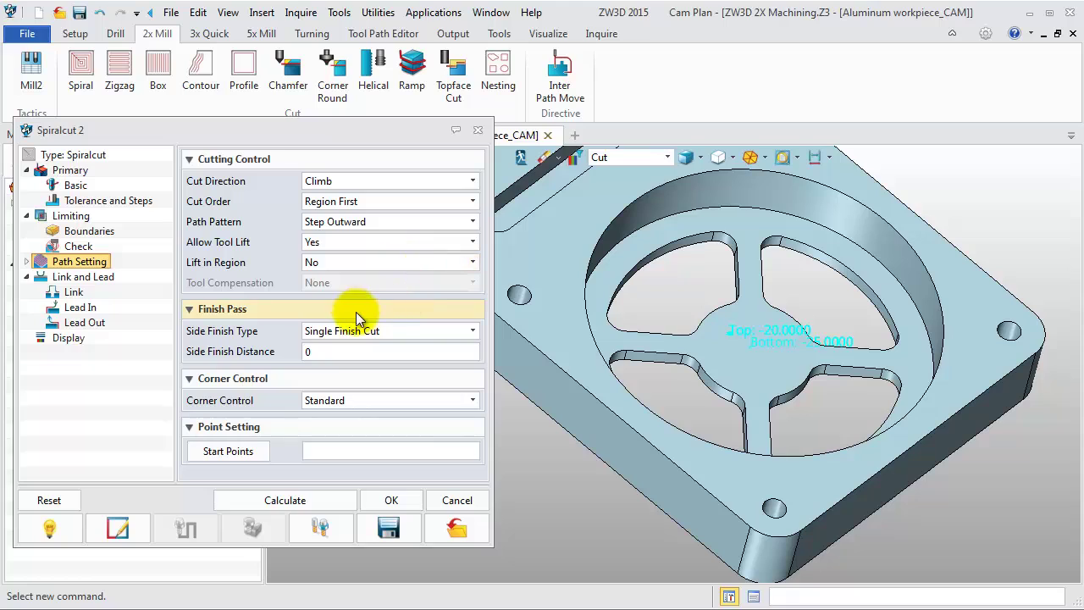
click(408, 331)
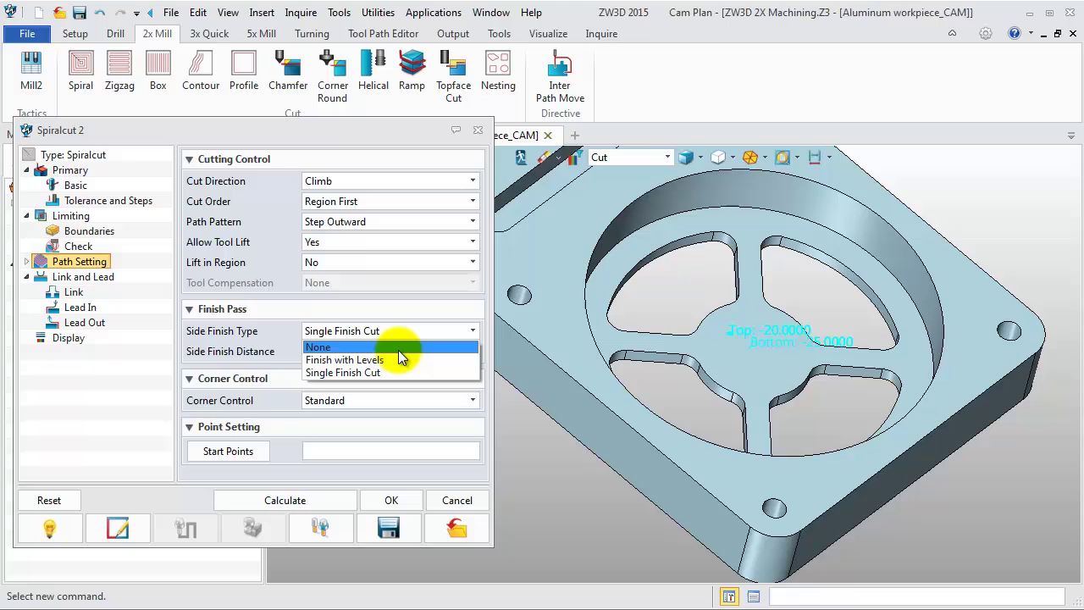
click(398, 349)
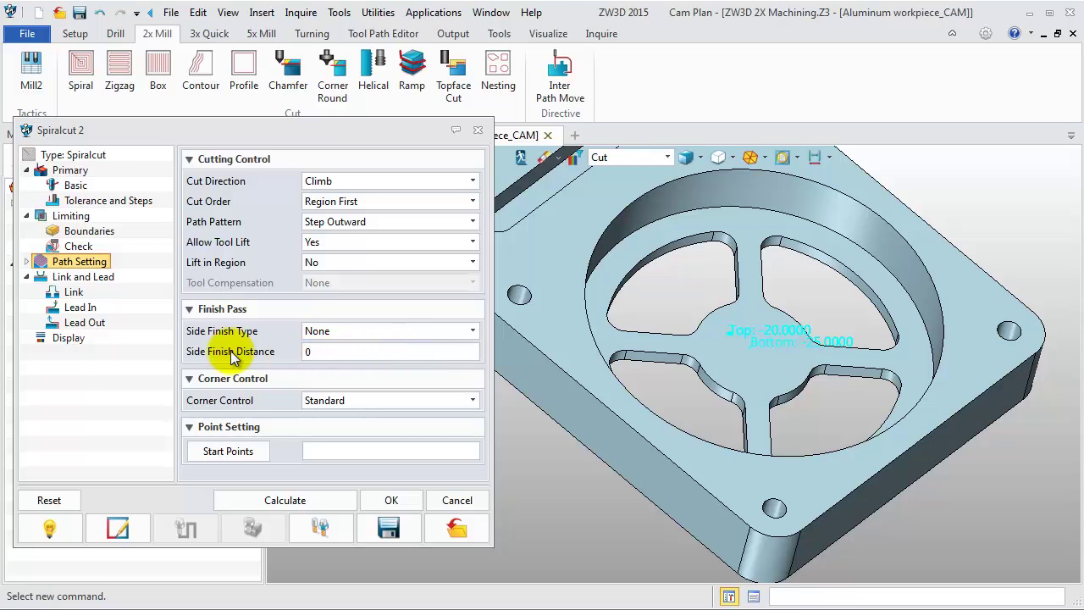
Switch the Link and Lead engage/retract to the last Auto style
click(74, 278)
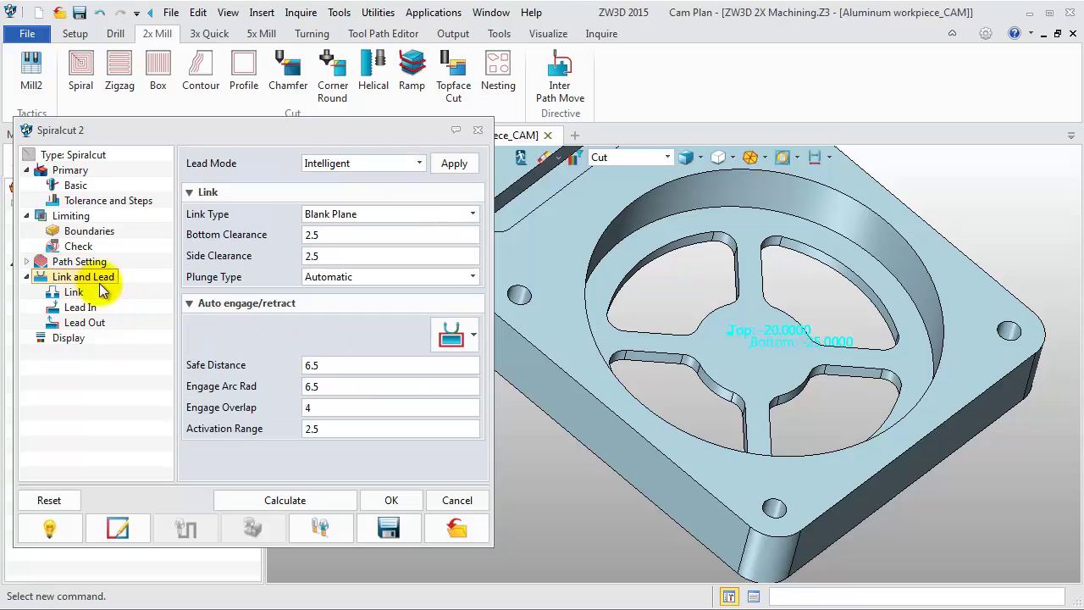
click(475, 336)
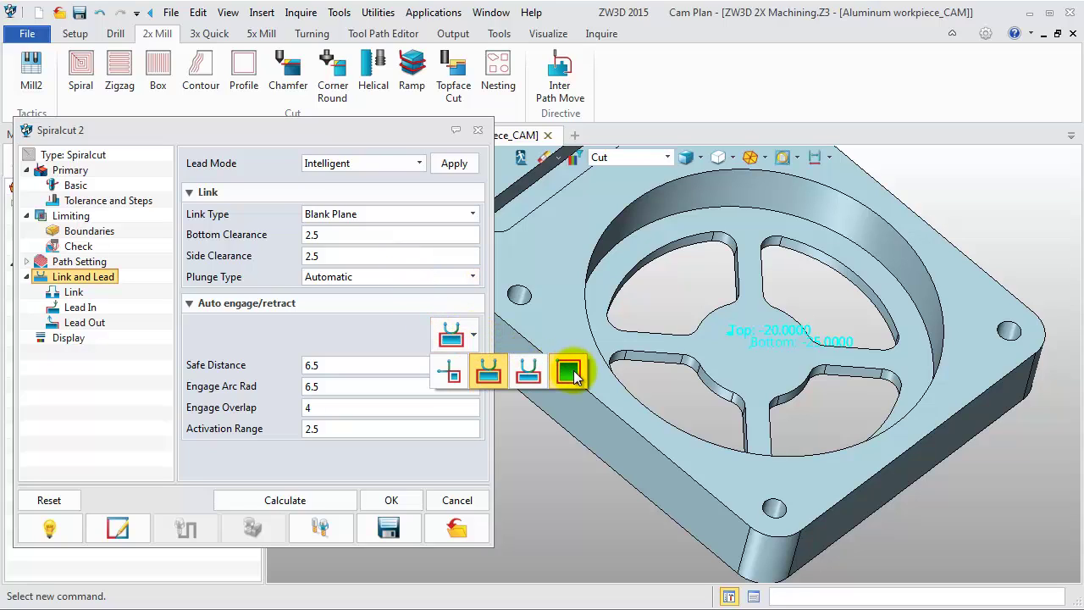
click(571, 373)
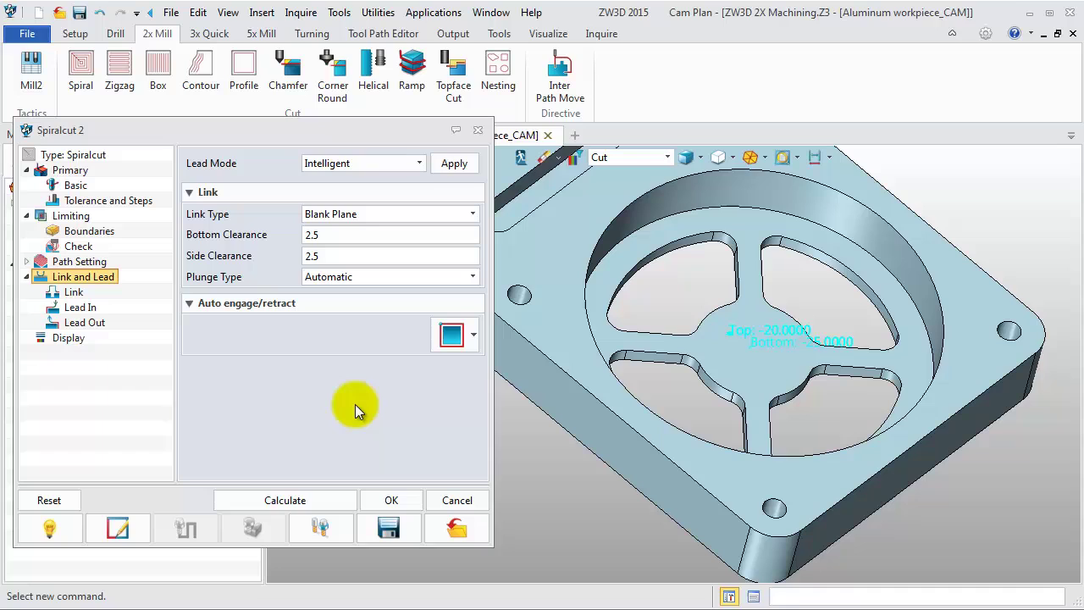
Calculate the Spiralcut 2 toolpath over the four pocket openings, inspect it, then close and collapse it
click(292, 499)
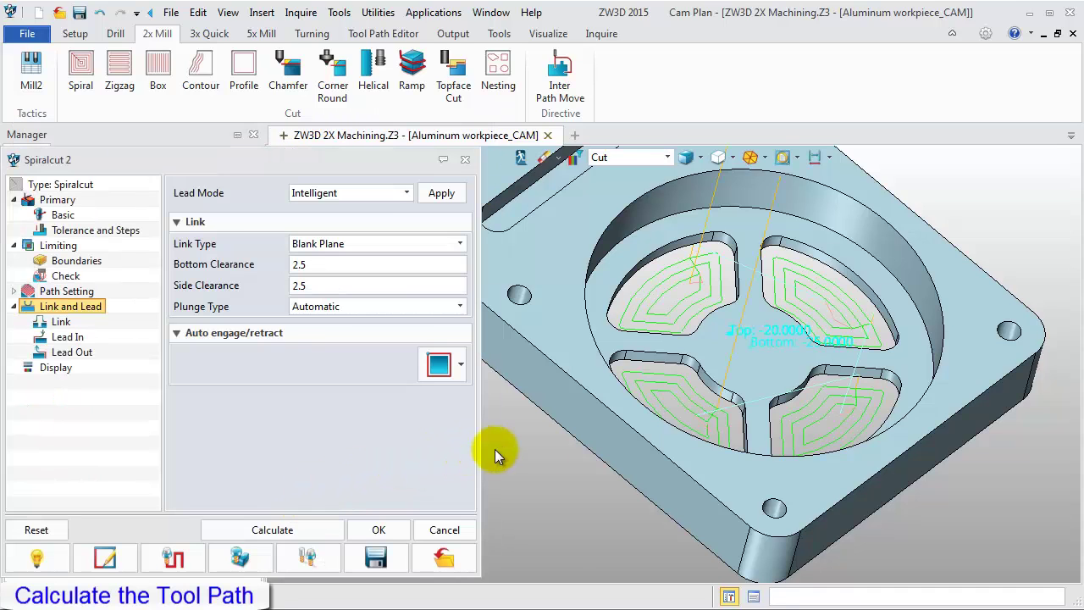
mouse_move(571, 496)
middle_down()
mouse_move(569, 481)
mouse_move(583, 488)
mouse_move(579, 481)
middle_up()
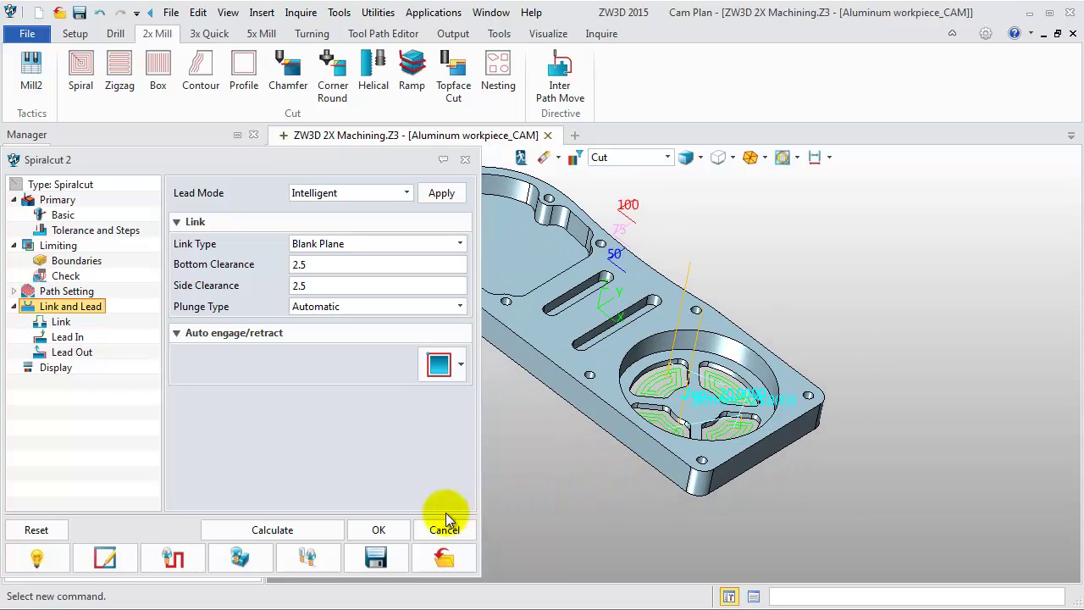
click(379, 529)
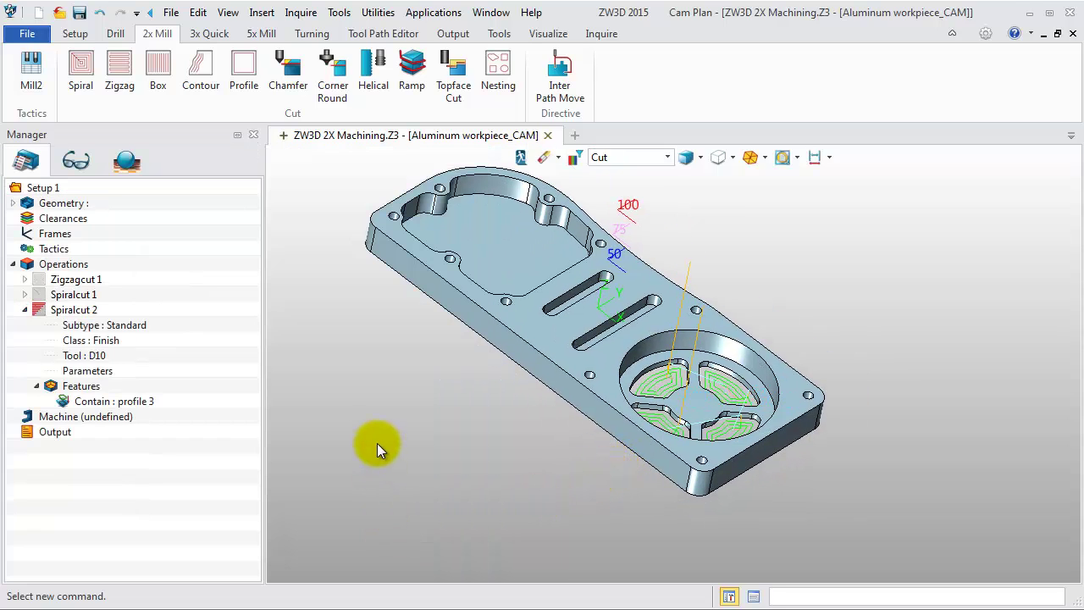
click(36, 310)
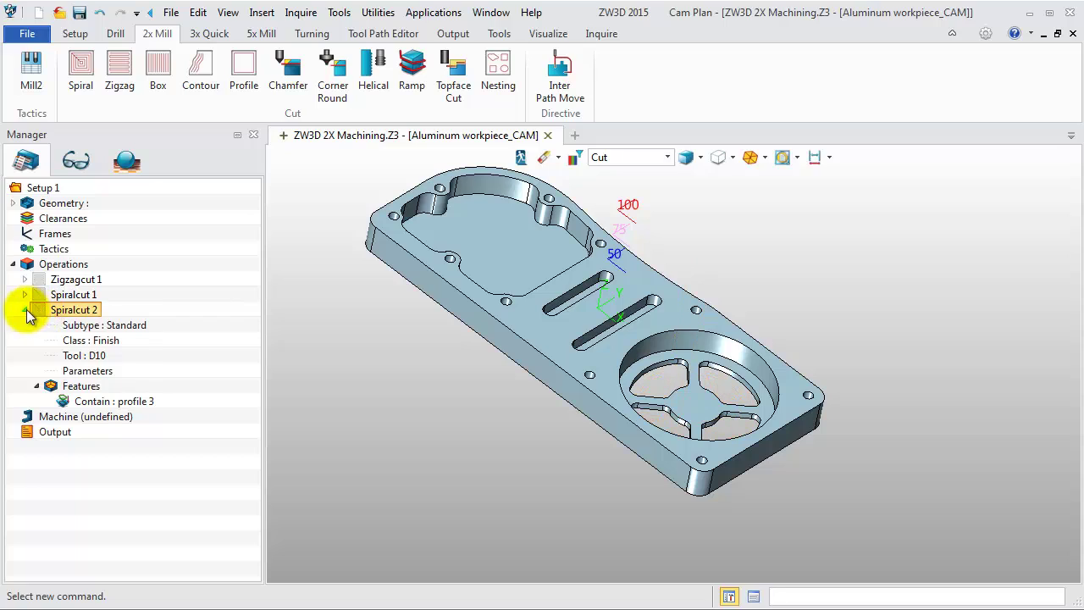
click(25, 310)
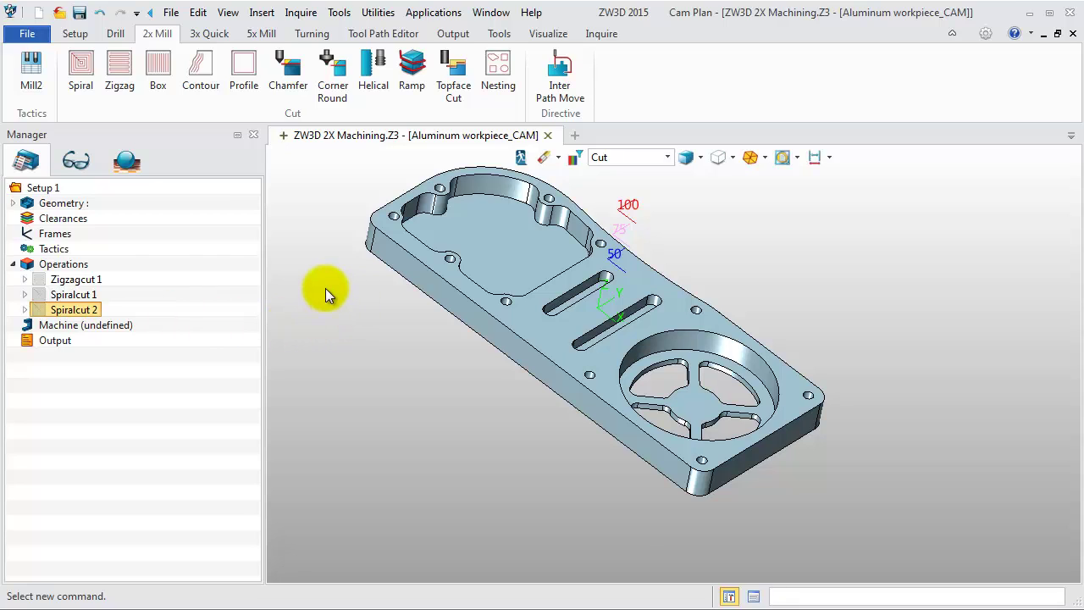
Insert Hole Tactic 1 and set its feature to Part : Aluminum workpiece (1)
middle_drag(350, 286, 359, 291)
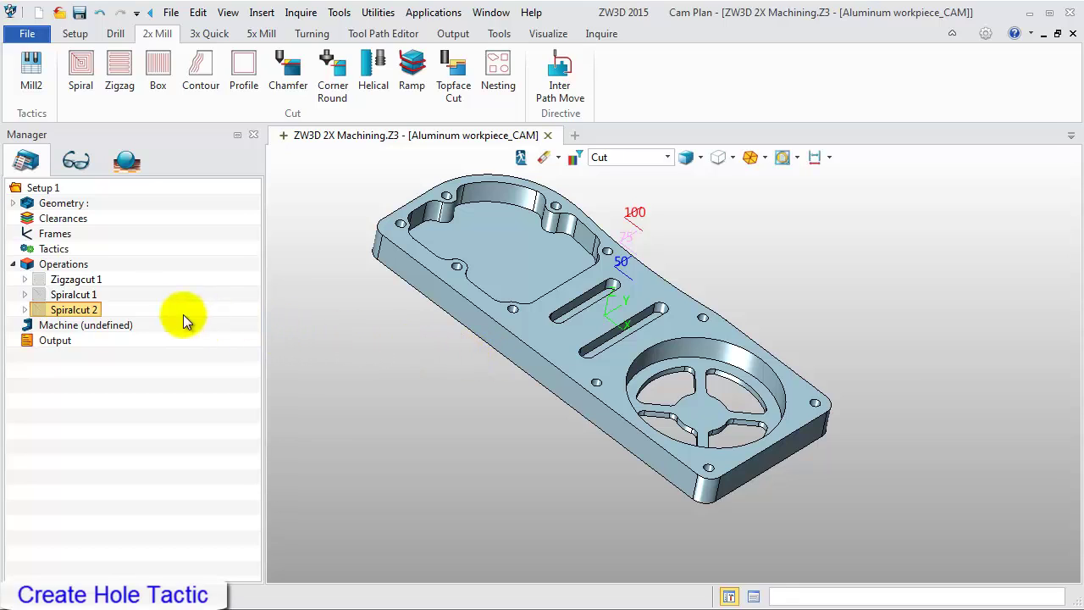
right_click(55, 258)
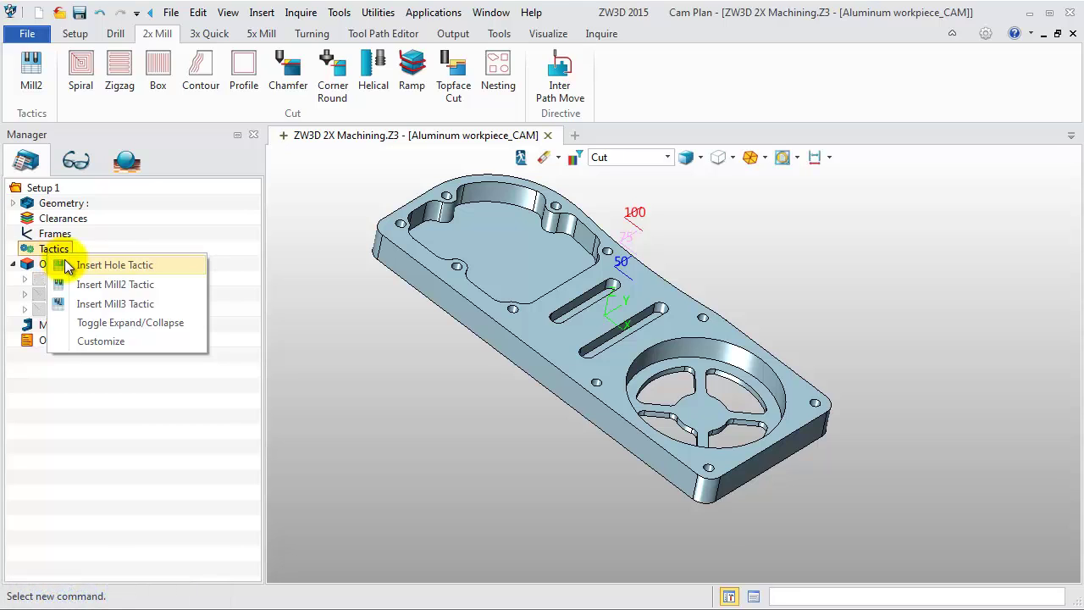
click(65, 261)
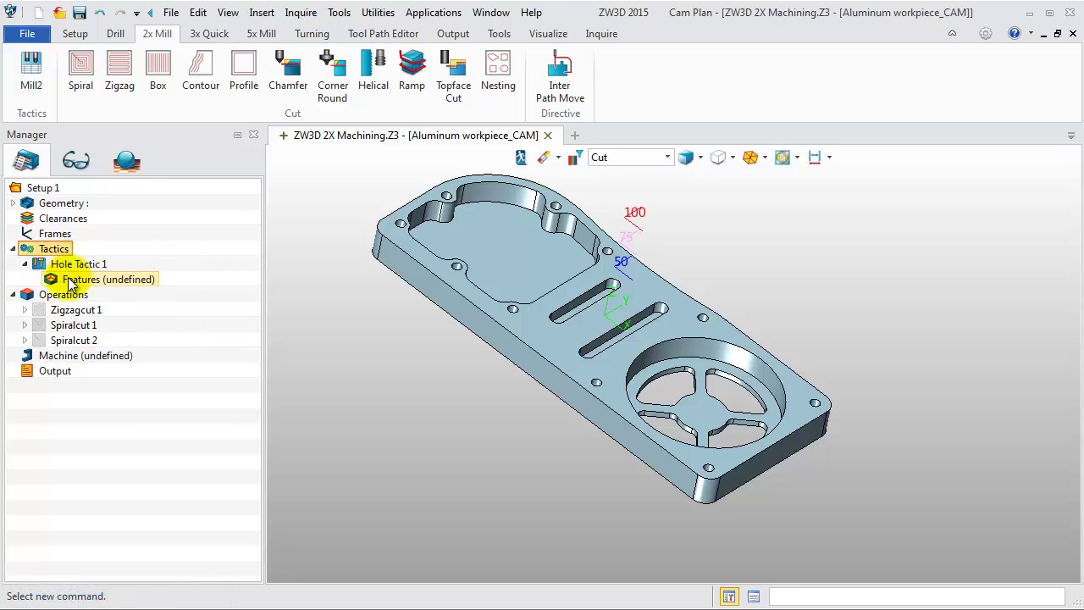
right_click(70, 281)
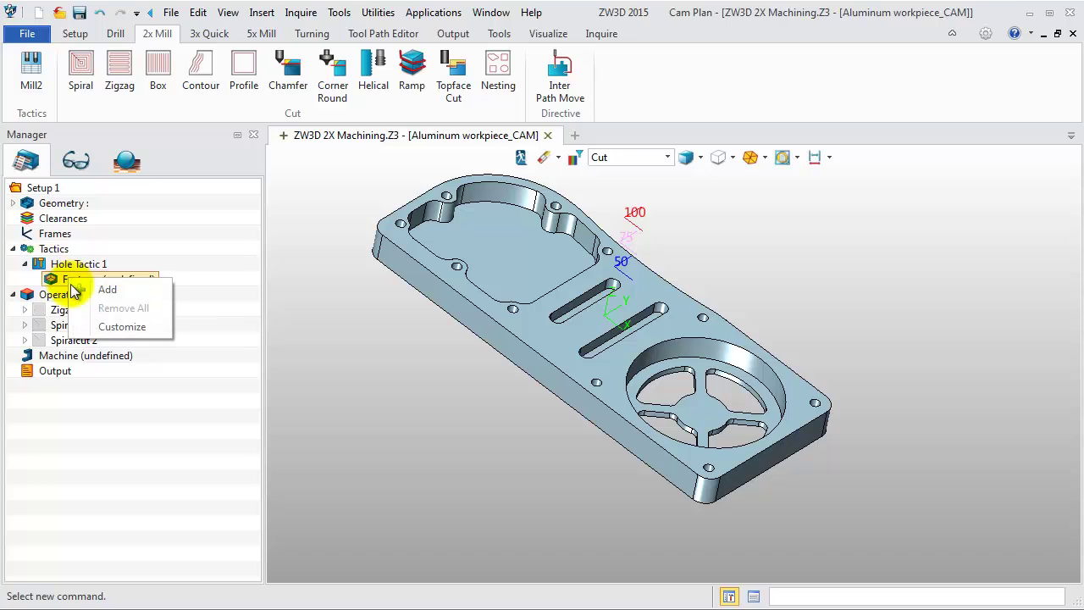
click(81, 291)
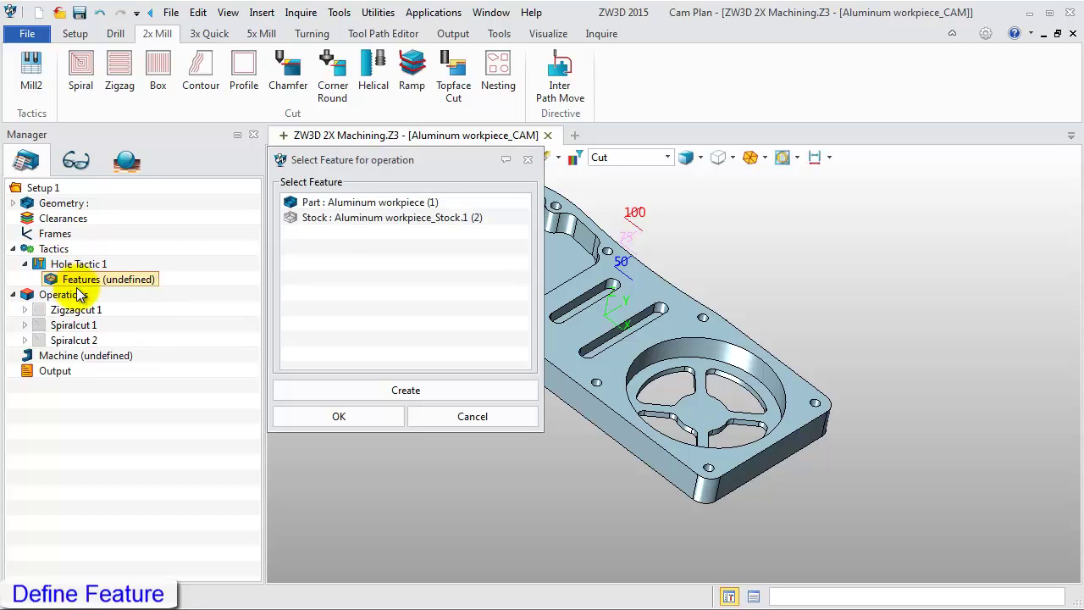
click(330, 205)
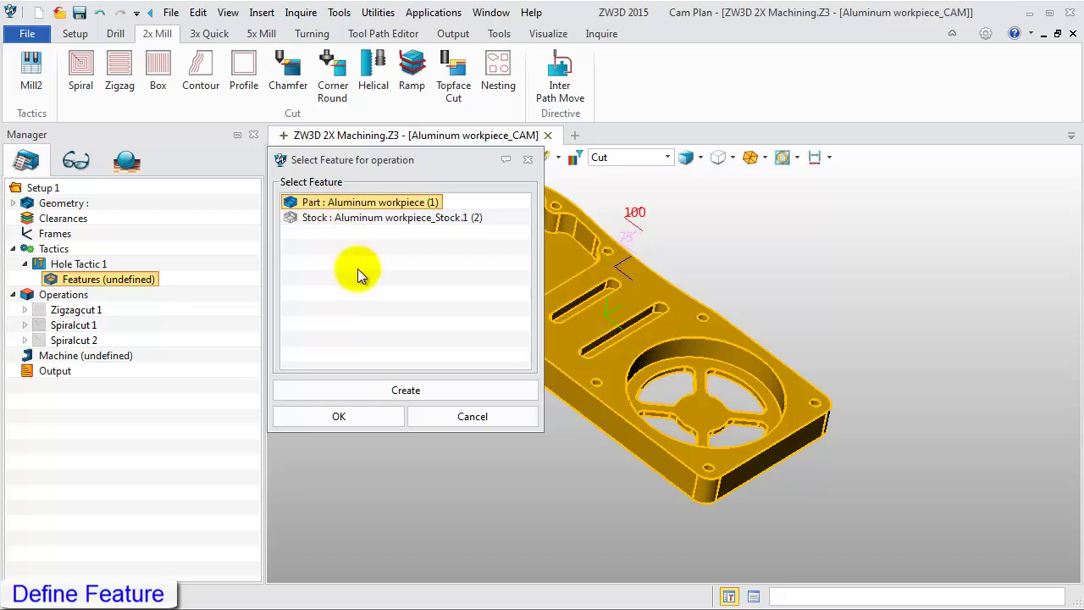
click(339, 416)
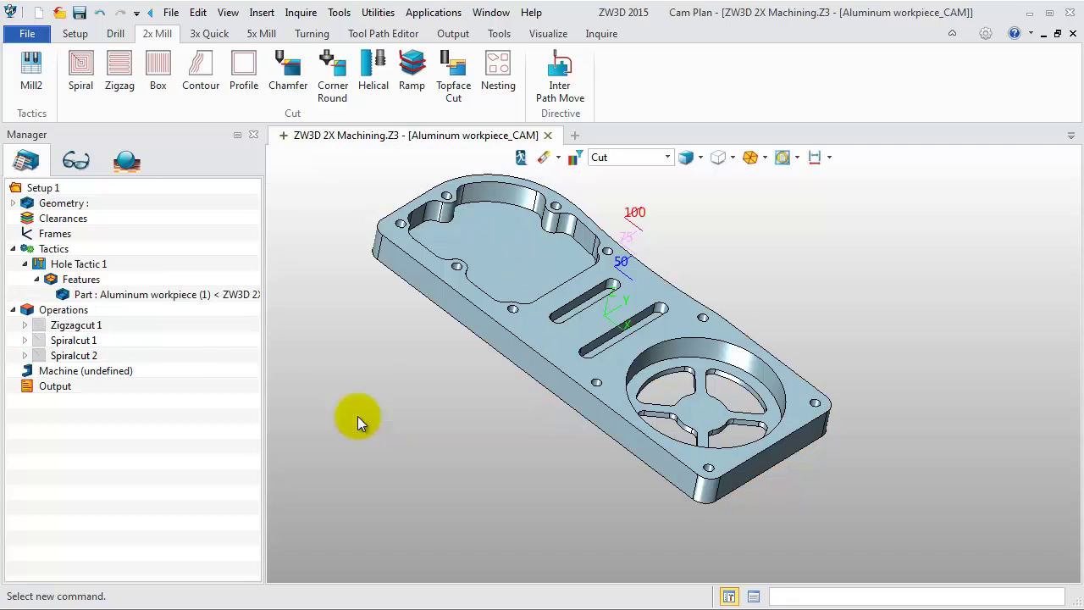
Generate Hole Tactic 1's operations Drill.1, Drill.2, Drill.3 and Ream.4
right_click(90, 270)
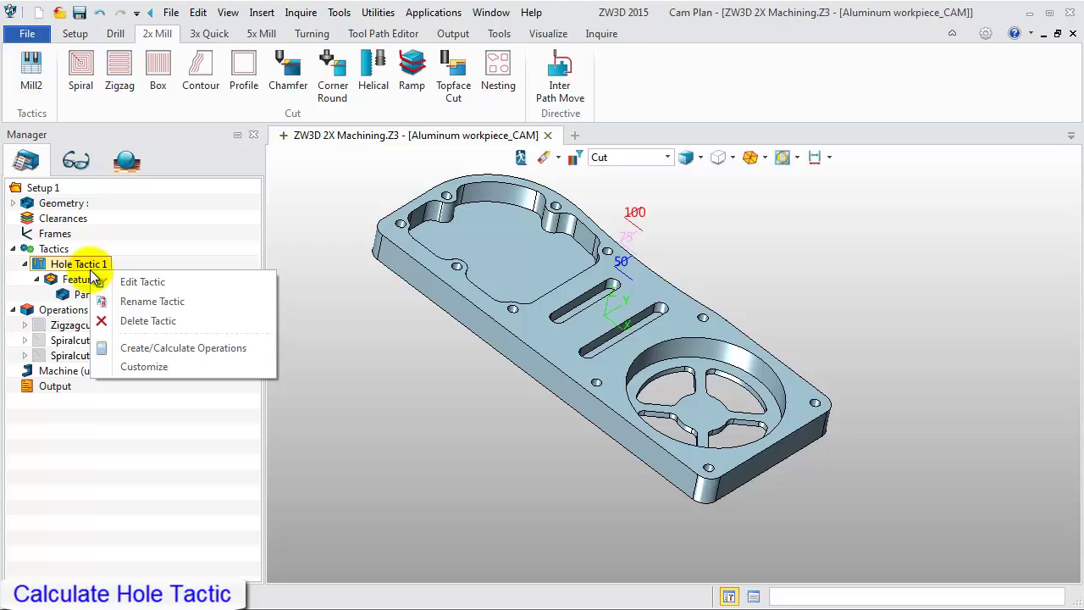
click(154, 348)
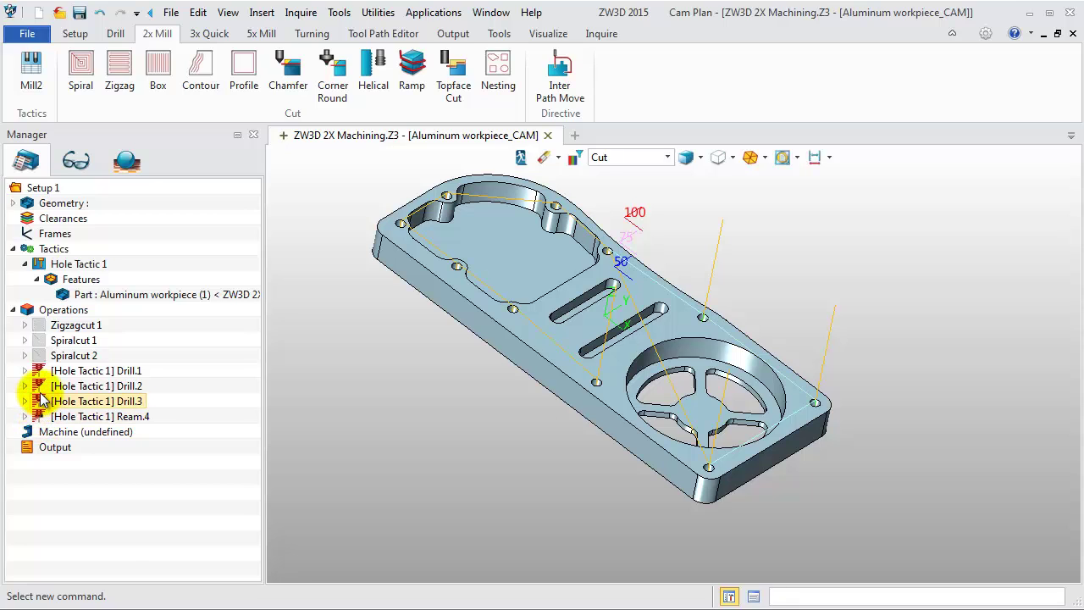
click(28, 315)
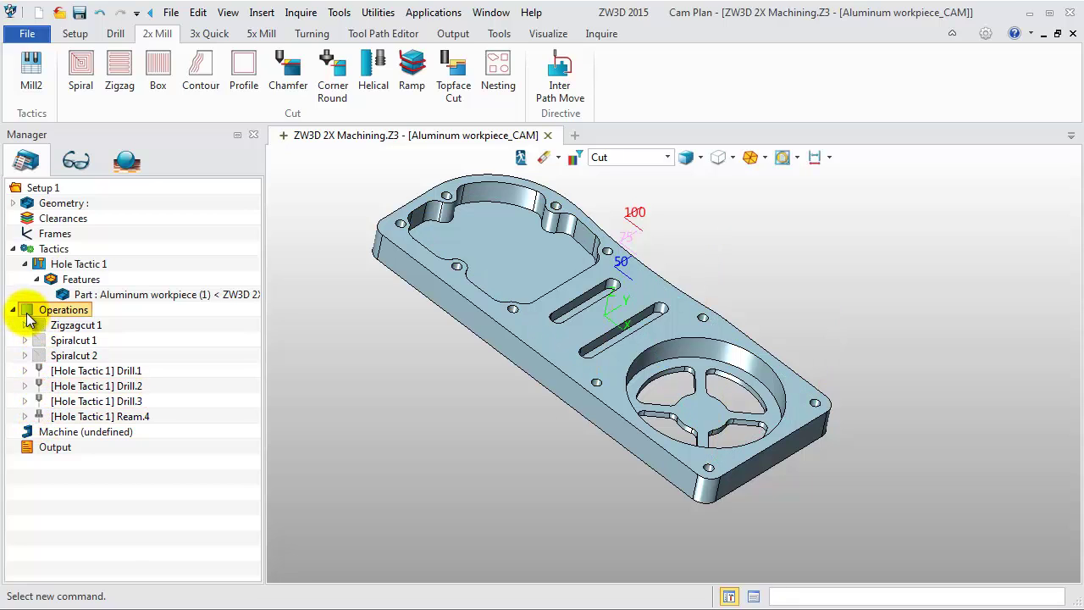
scroll(437, 393, down, 1)
scroll(437, 392, down, 1)
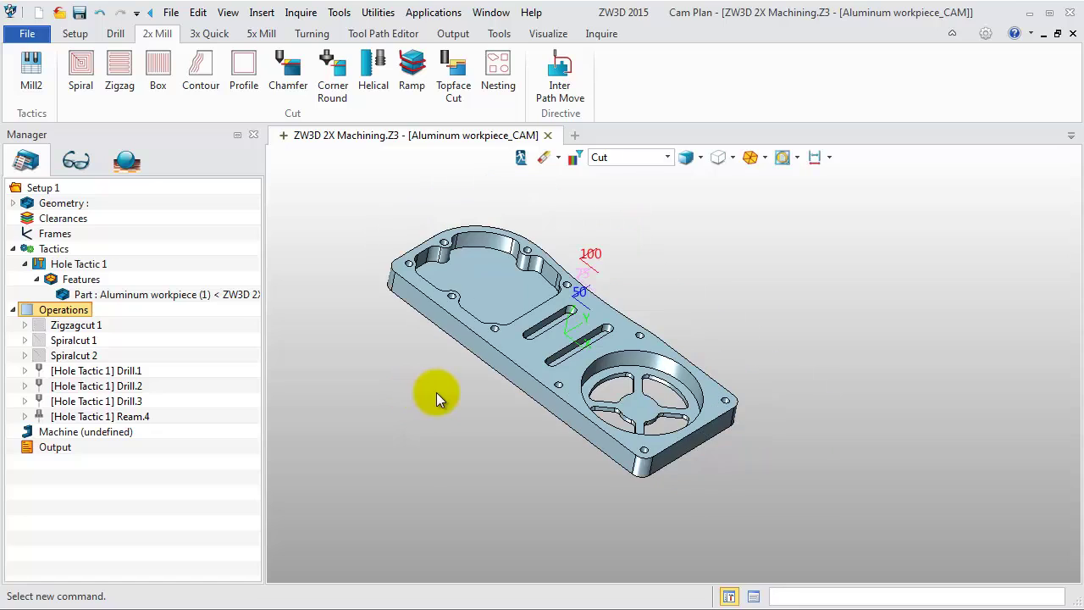
scroll(452, 383, down, 1)
middle_drag(452, 388, 451, 375)
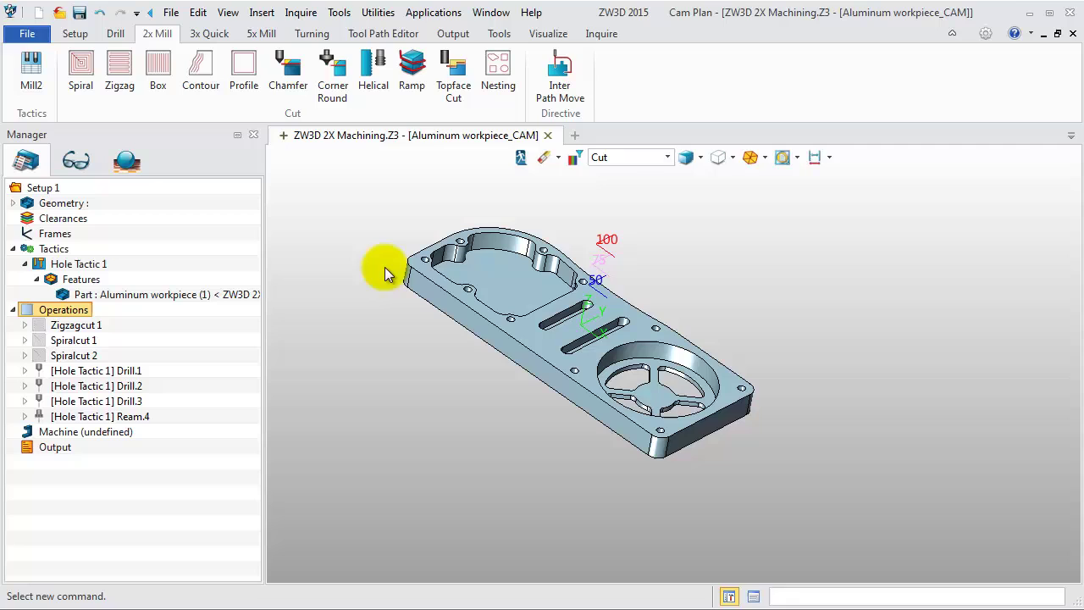
Start a new Ramp cut operation and frame the two long slots
click(414, 93)
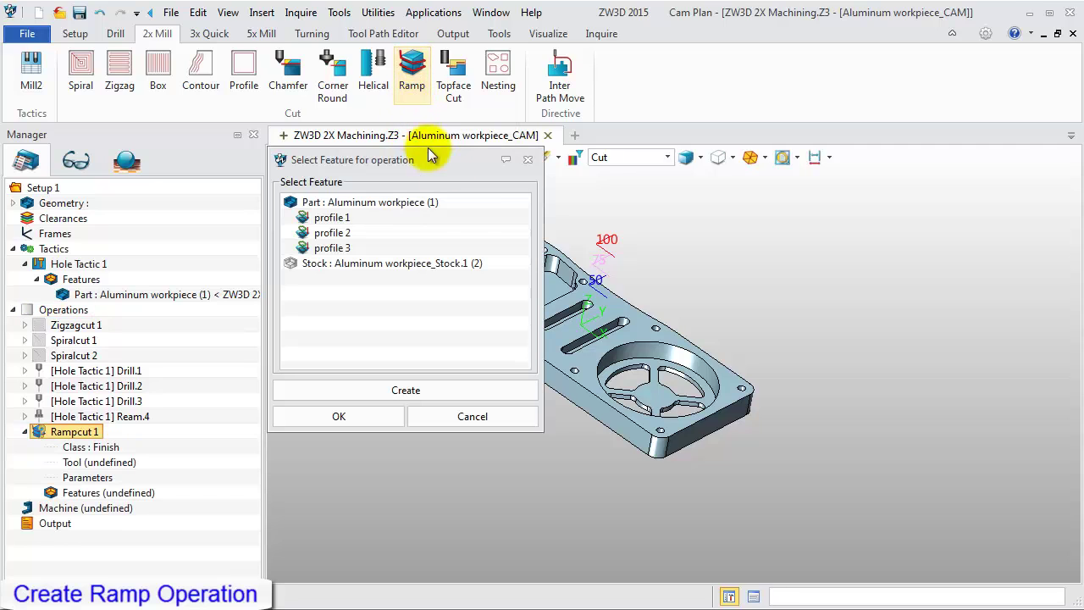
scroll(672, 304, up, 2)
scroll(626, 308, up, 2)
scroll(614, 303, up, 3)
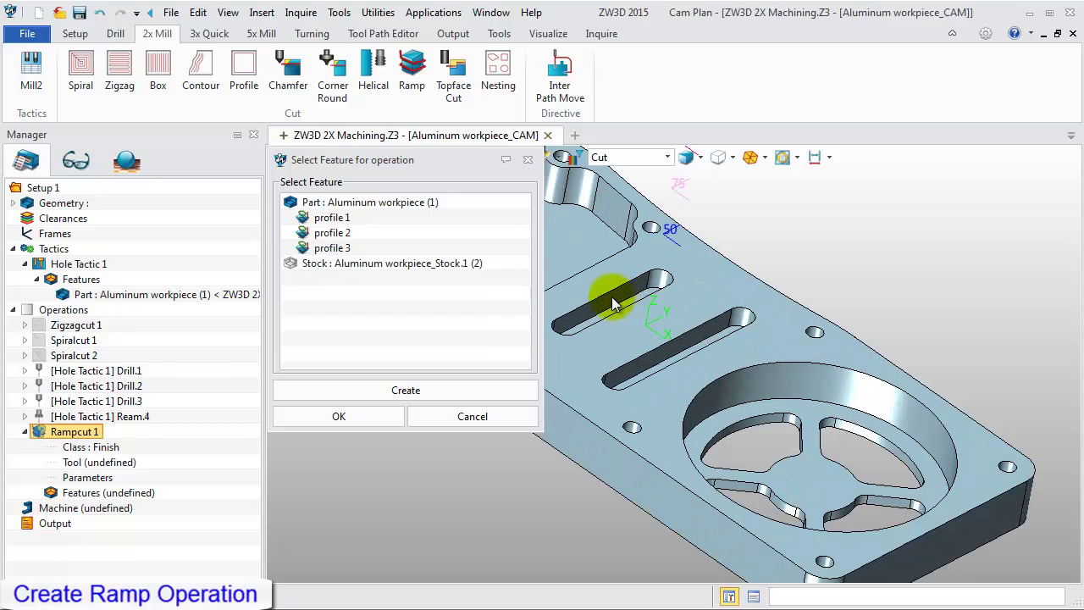
middle_drag(641, 380, 706, 356)
scroll(708, 354, down, 1)
scroll(703, 357, down, 1)
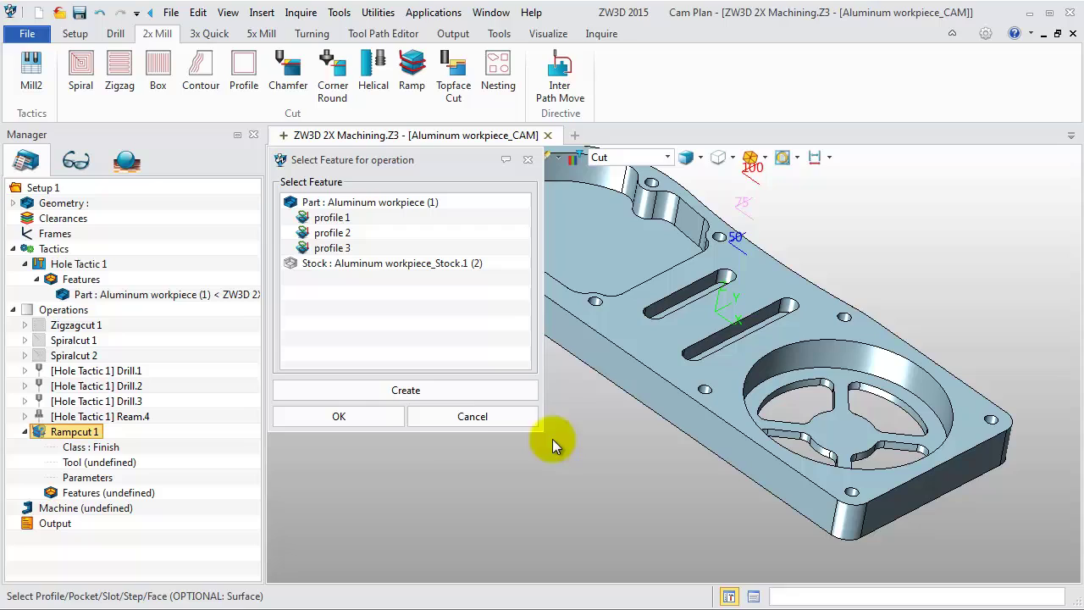
Create profile 4 from both long slot outlines and assign the D10 tool to Rampcut 1
click(354, 396)
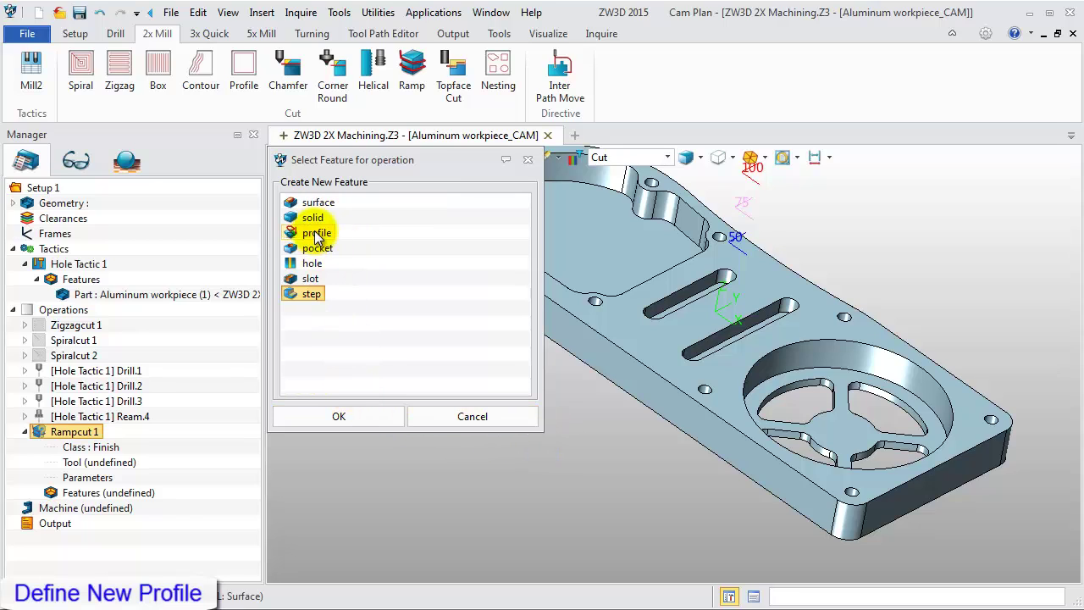
click(316, 232)
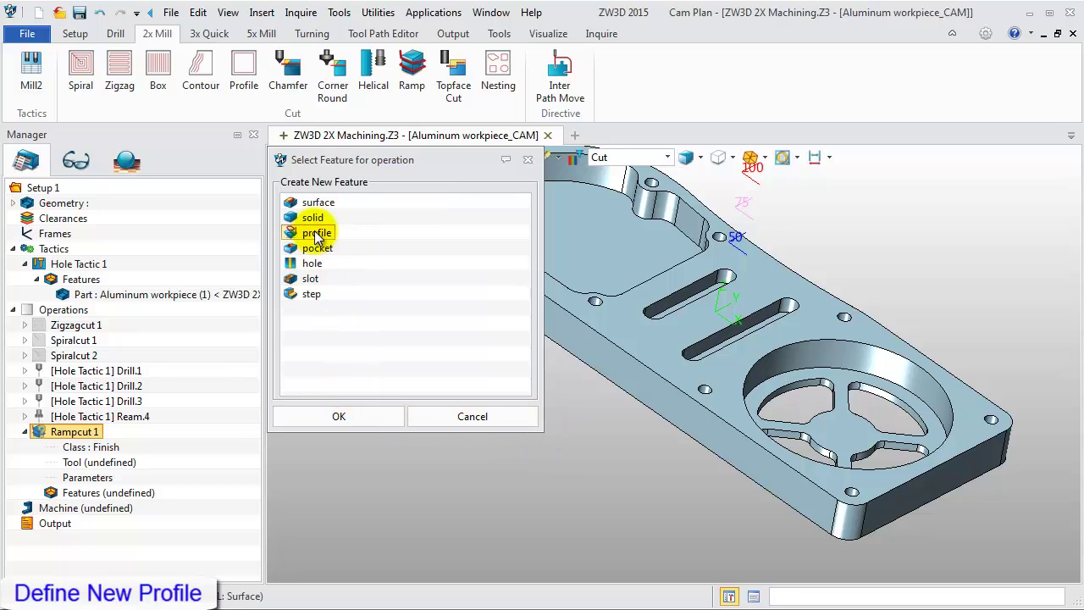
click(353, 418)
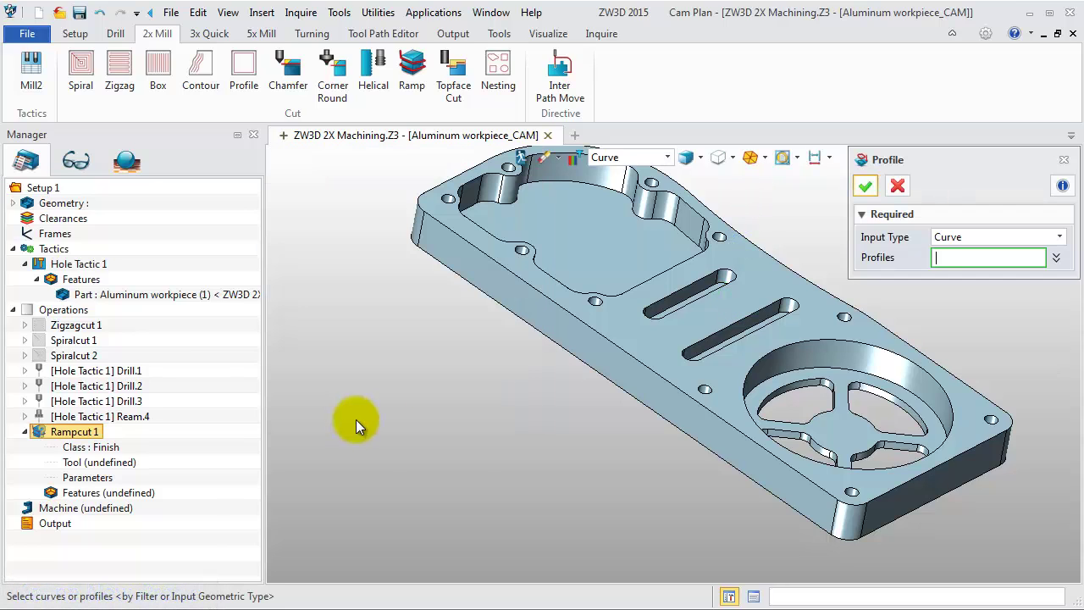
click(669, 296)
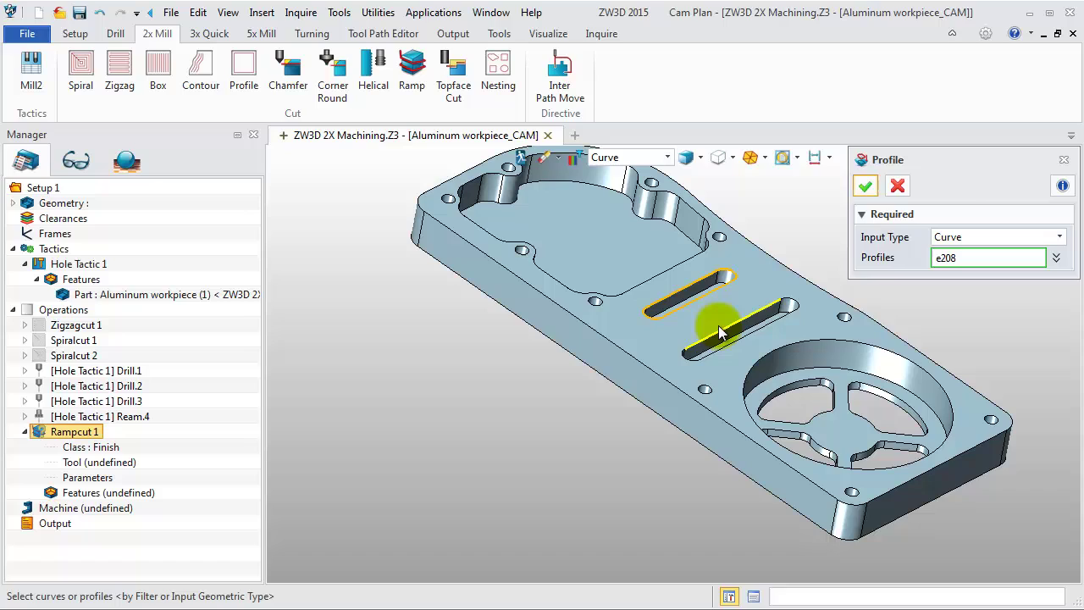
click(718, 325)
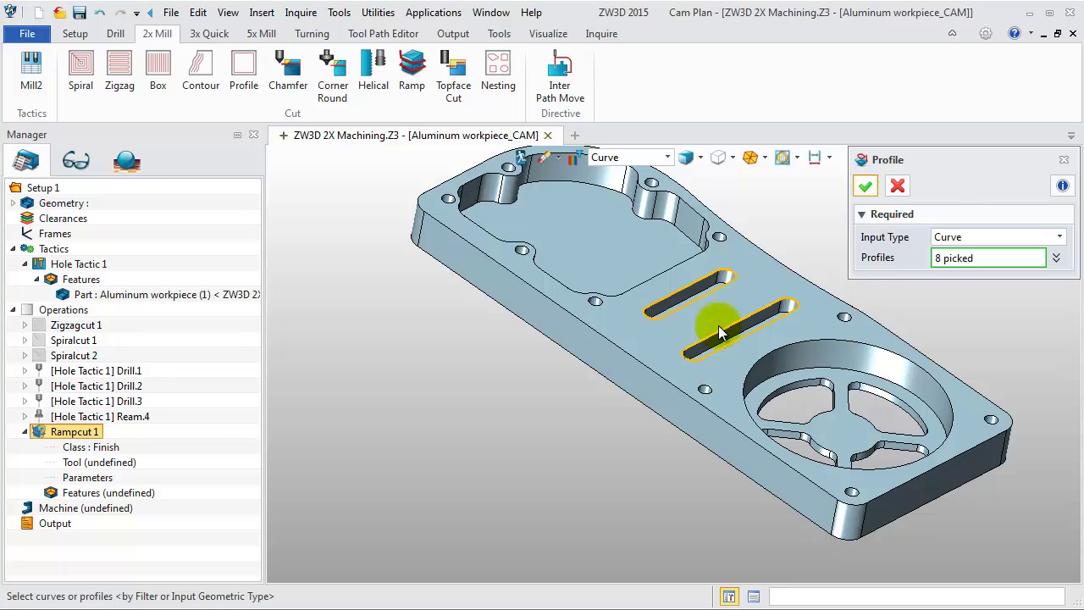
click(864, 188)
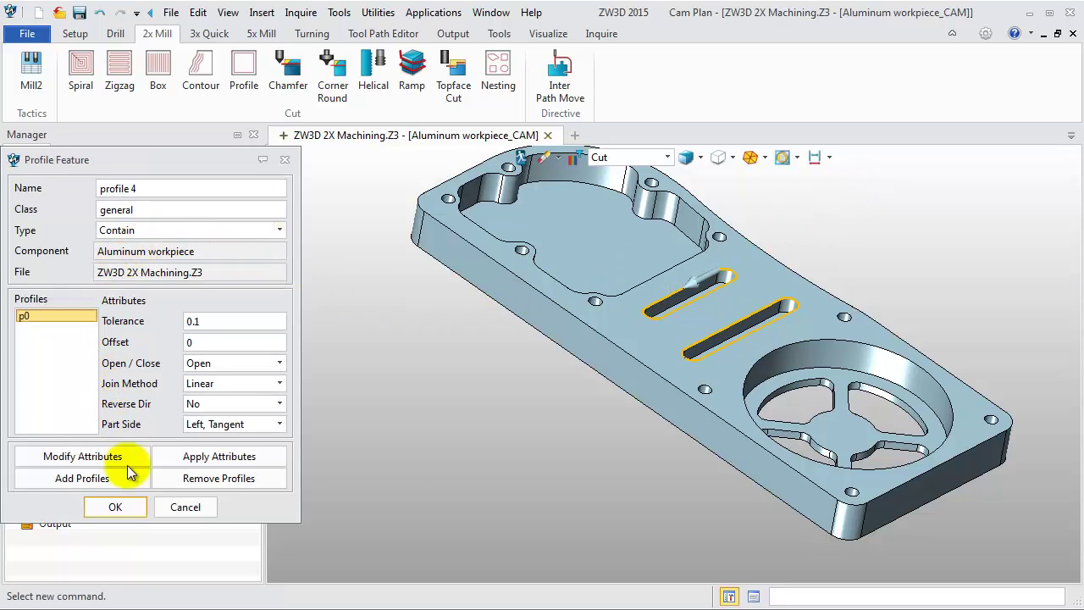
click(126, 506)
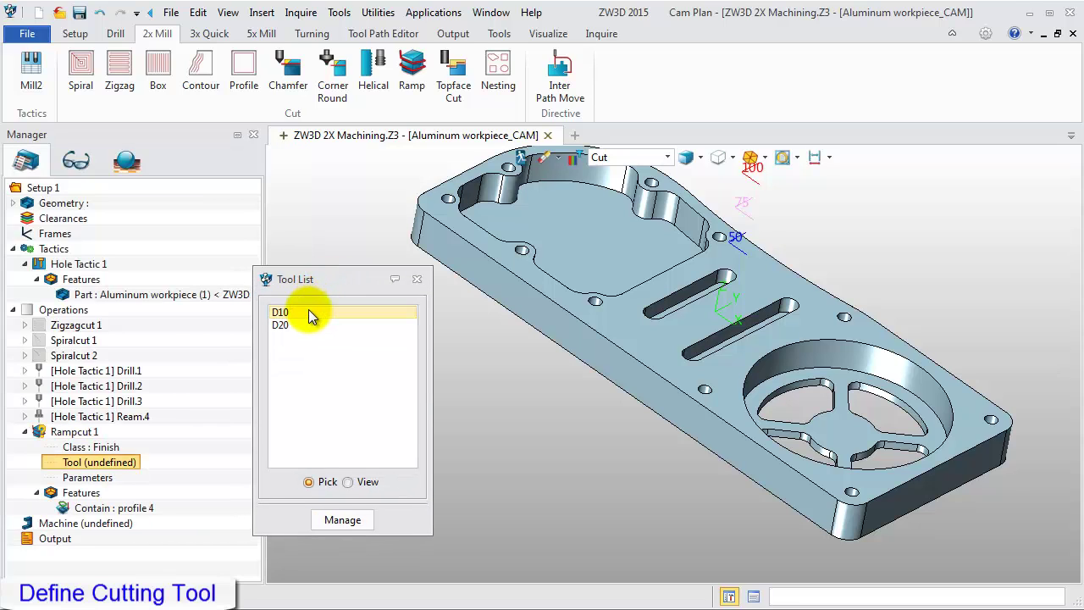
double_click(309, 312)
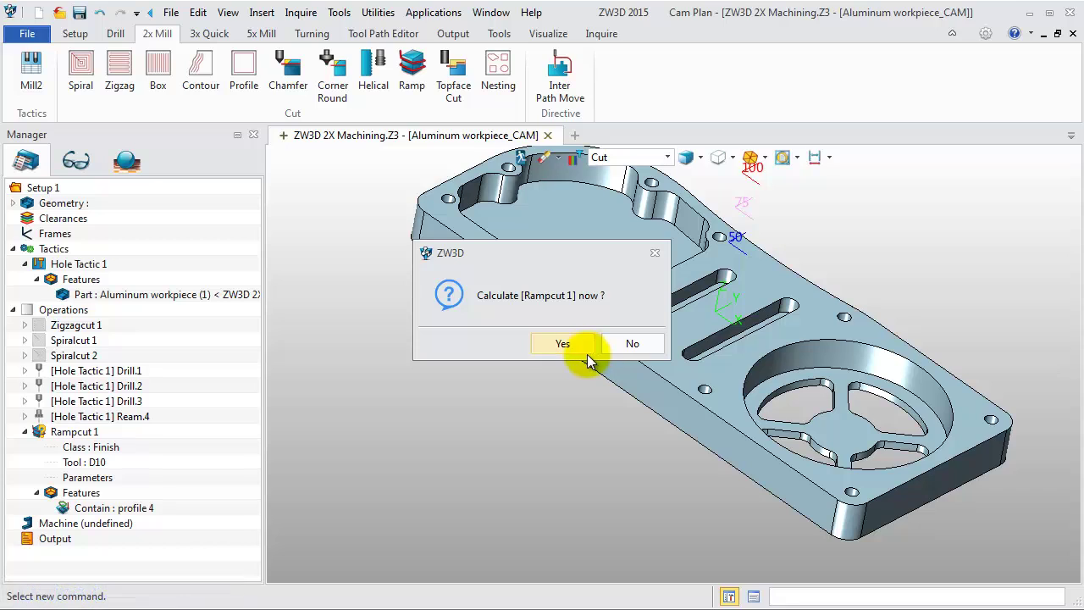
Skip calculating Rampcut 1 and set its profile side to Left
click(616, 346)
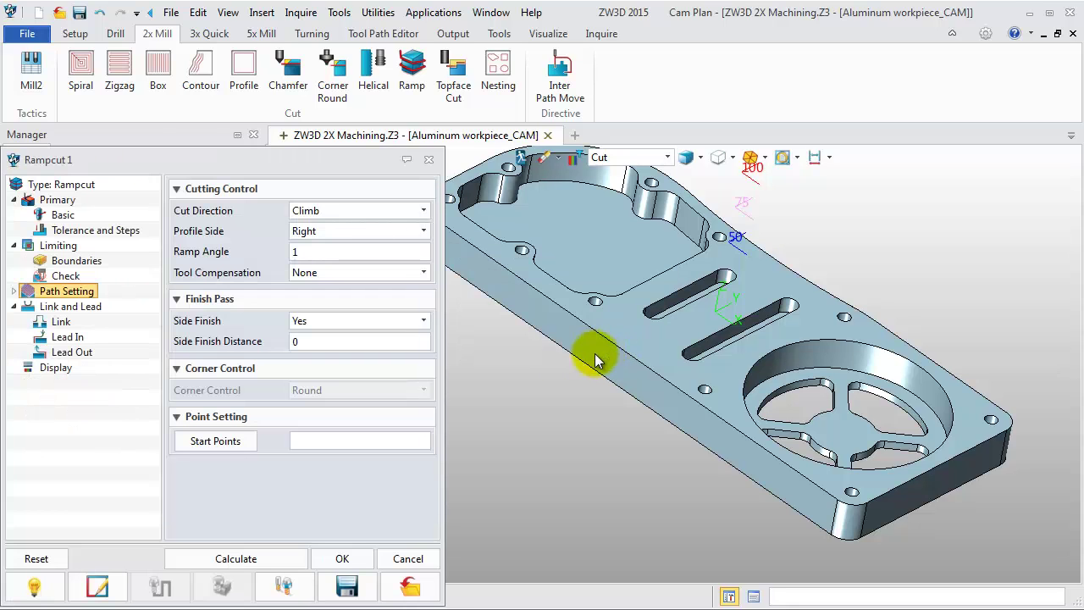
scroll(565, 361, down, 2)
scroll(560, 375, down, 2)
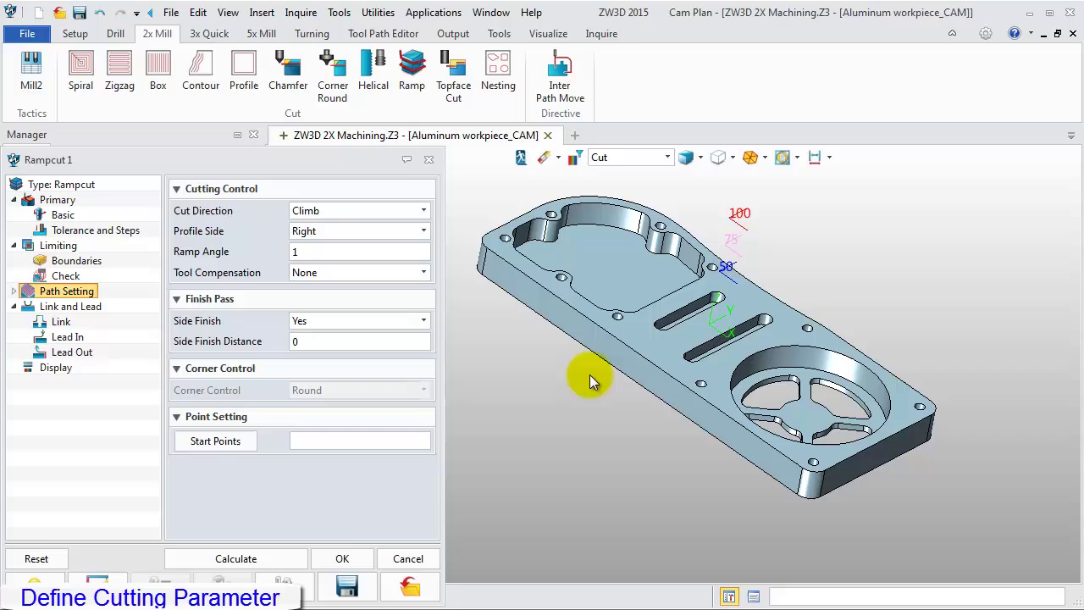
click(379, 237)
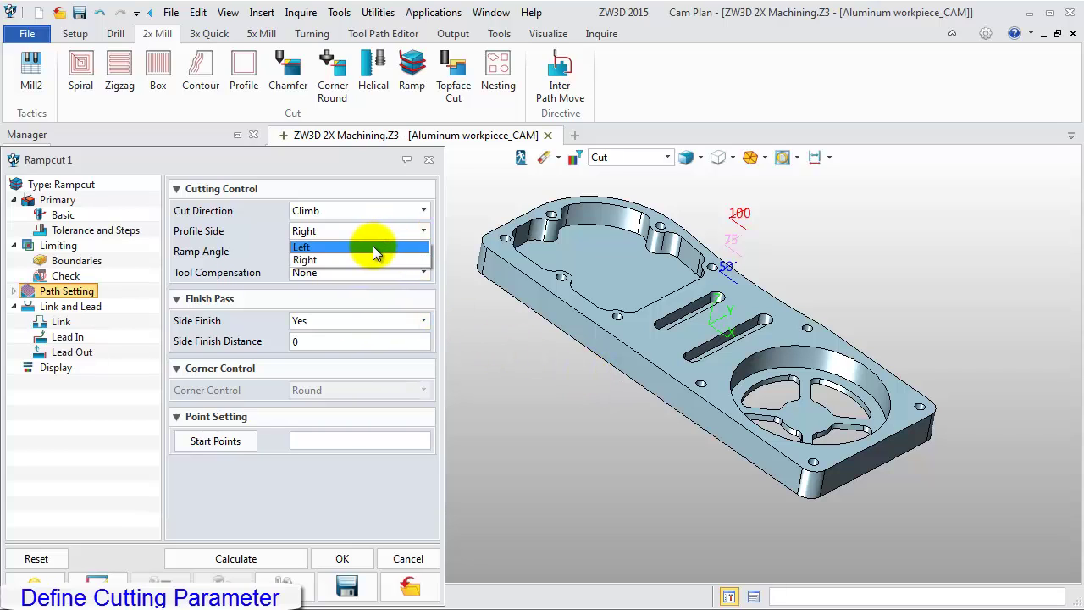
click(382, 245)
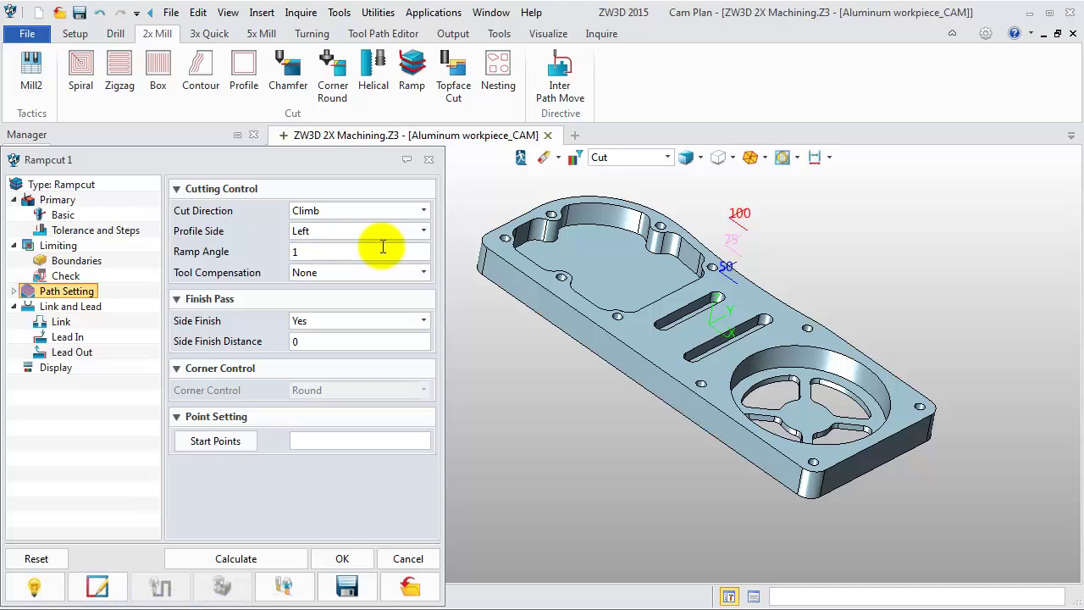
Set Rampcut 1's top and bottom limits from points on the slot top and slot floor
click(63, 246)
click(202, 276)
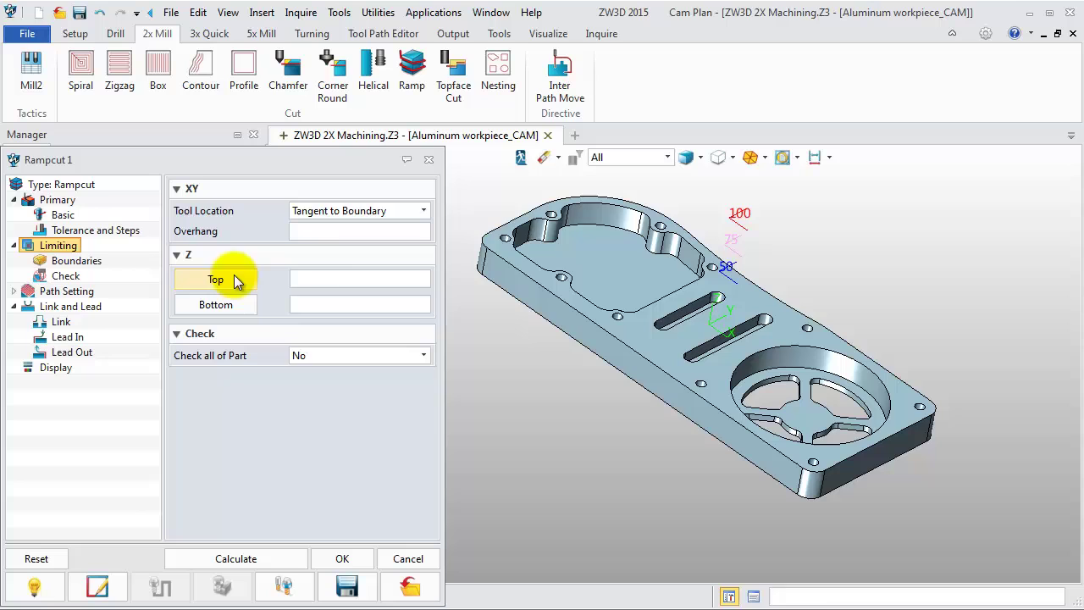
scroll(678, 339, up, 3)
click(686, 338)
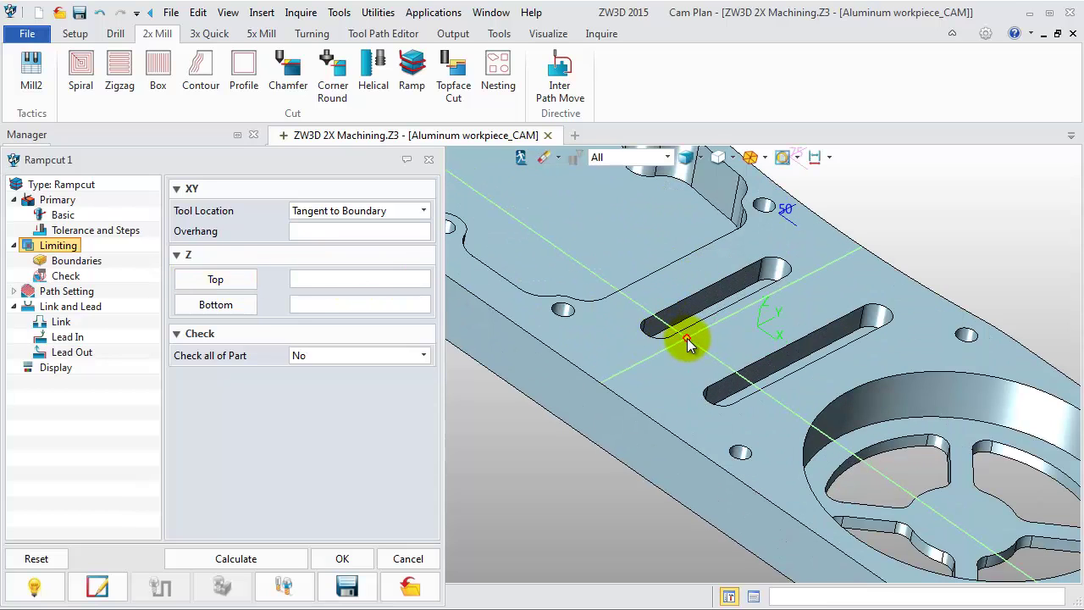
click(243, 313)
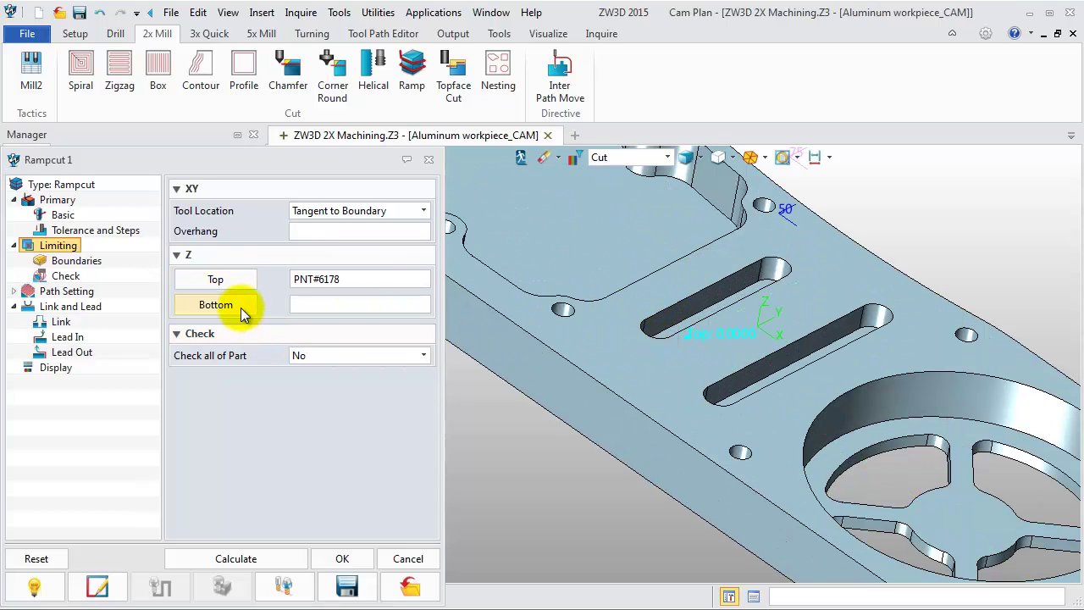
click(242, 312)
scroll(638, 332, up, 2)
scroll(714, 326, up, 2)
scroll(739, 335, up, 1)
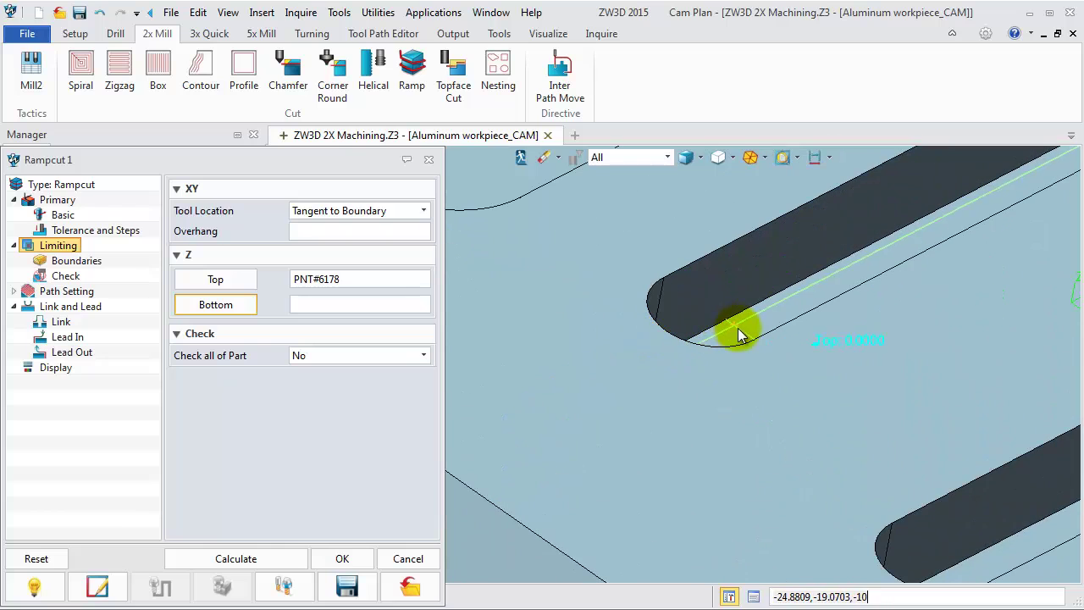
click(739, 335)
scroll(738, 335, down, 2)
scroll(738, 334, down, 2)
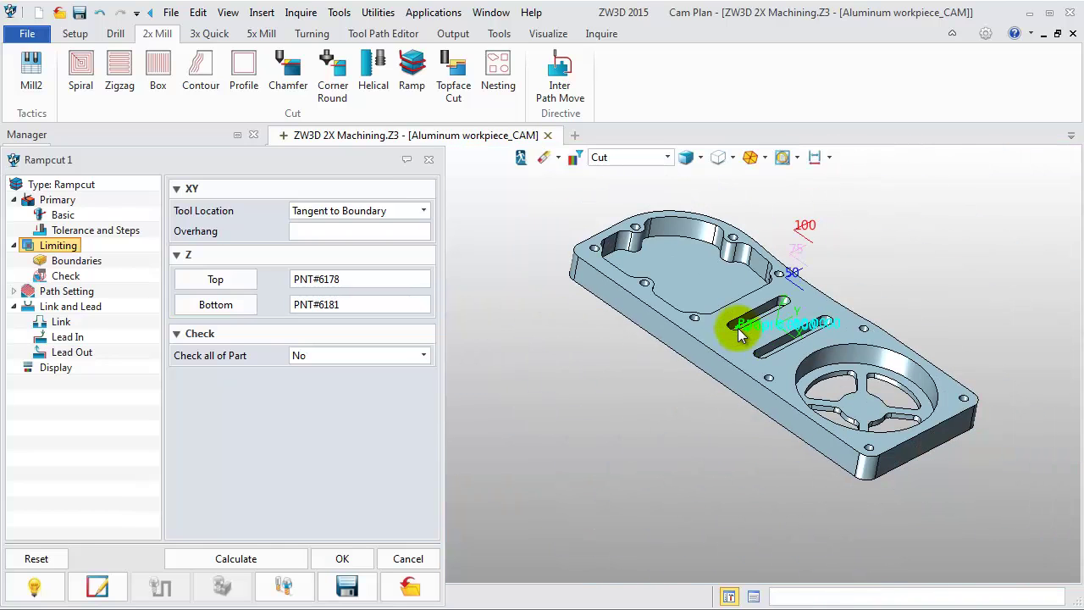
middle_drag(739, 335, 606, 339)
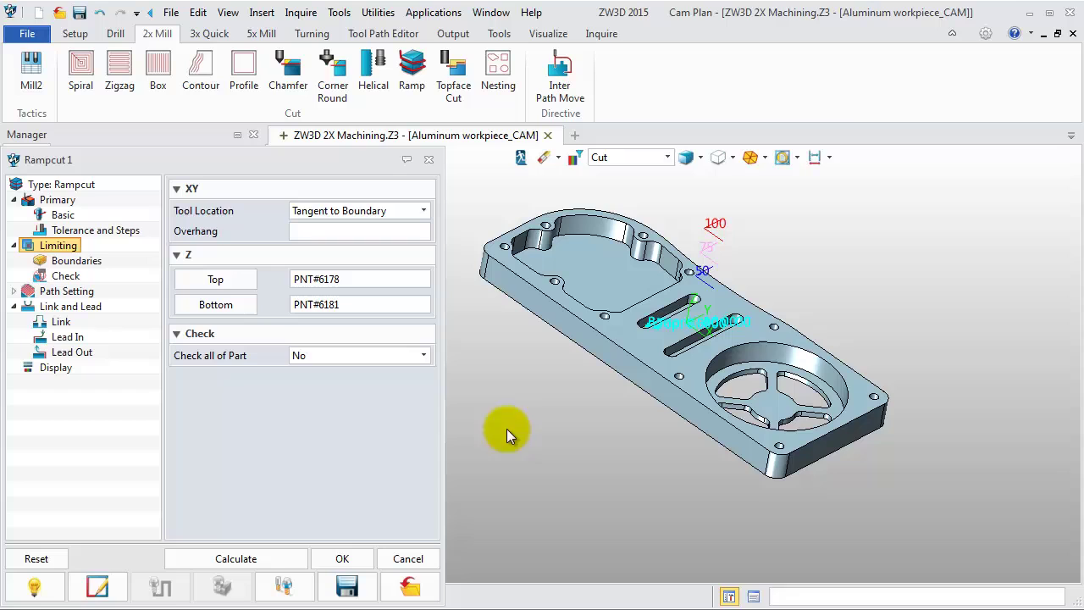
Calculate the Rampcut 1 toolpath in both slots, inspect it, accept, and collapse the operation
click(270, 561)
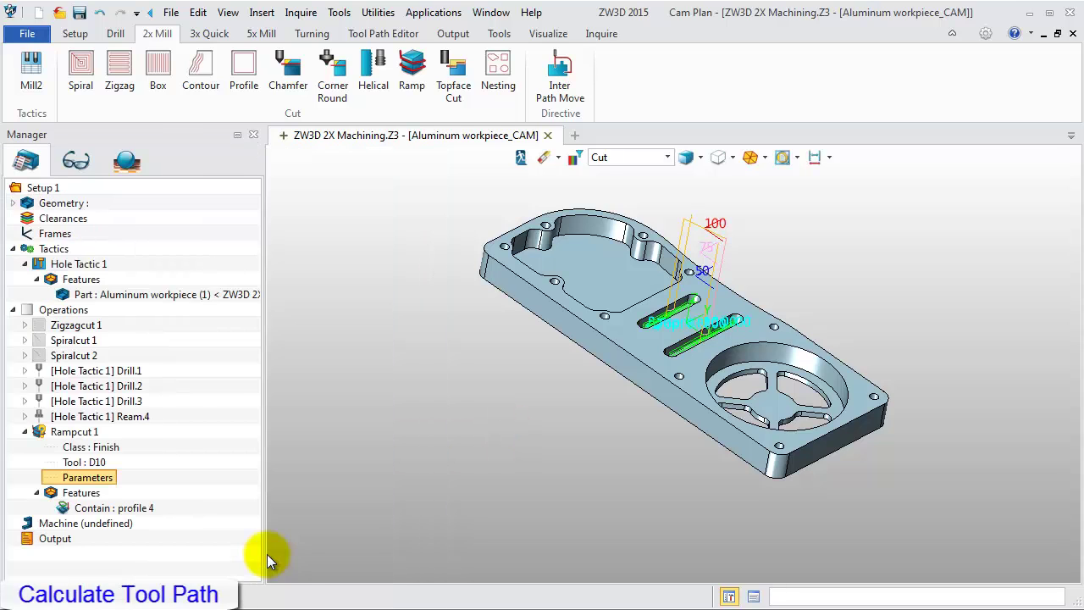
scroll(663, 328, up, 3)
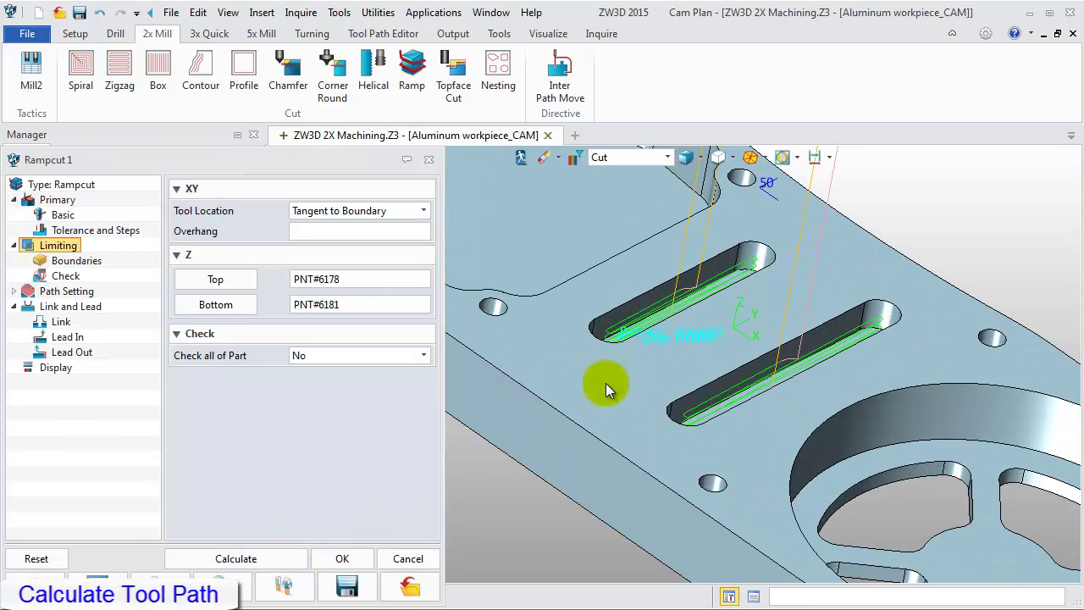
scroll(593, 387, up, 3)
mouse_move(592, 389)
middle_down()
mouse_move(617, 378)
mouse_move(607, 391)
middle_up()
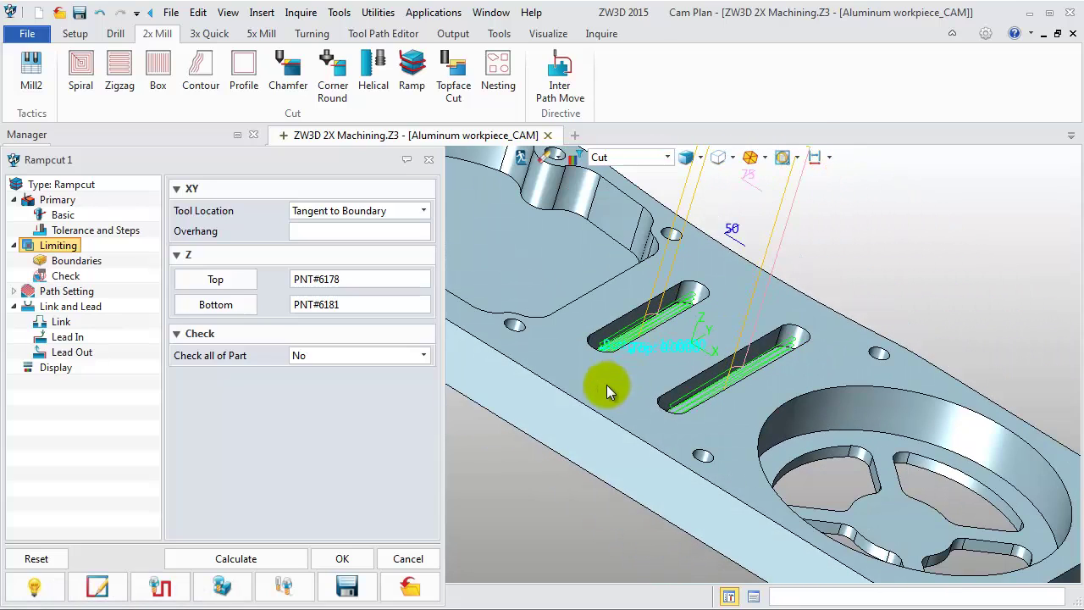
click(344, 558)
scroll(515, 432, down, 3)
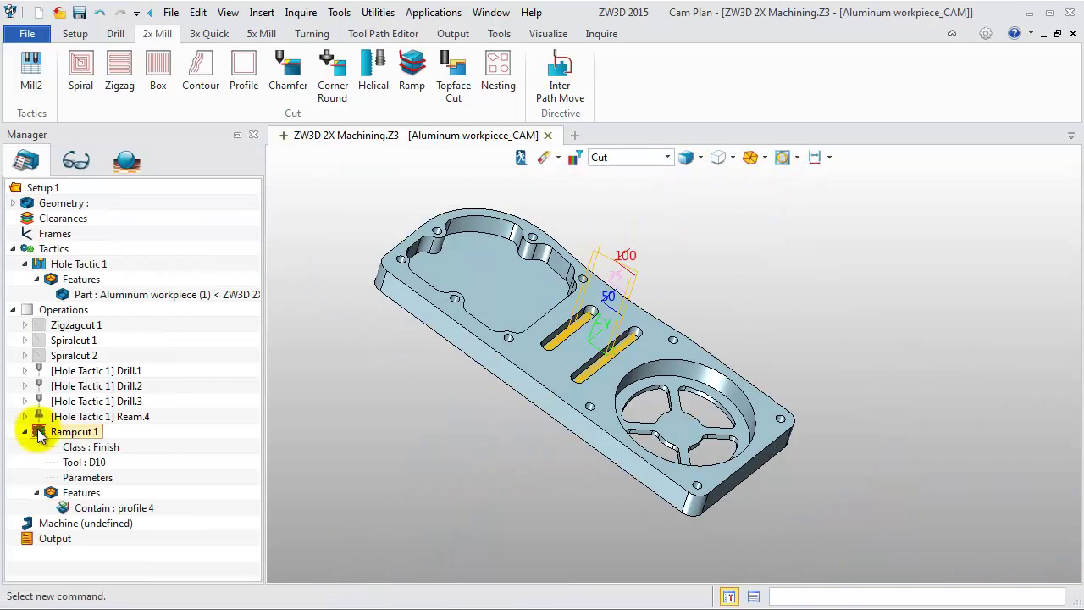
click(23, 432)
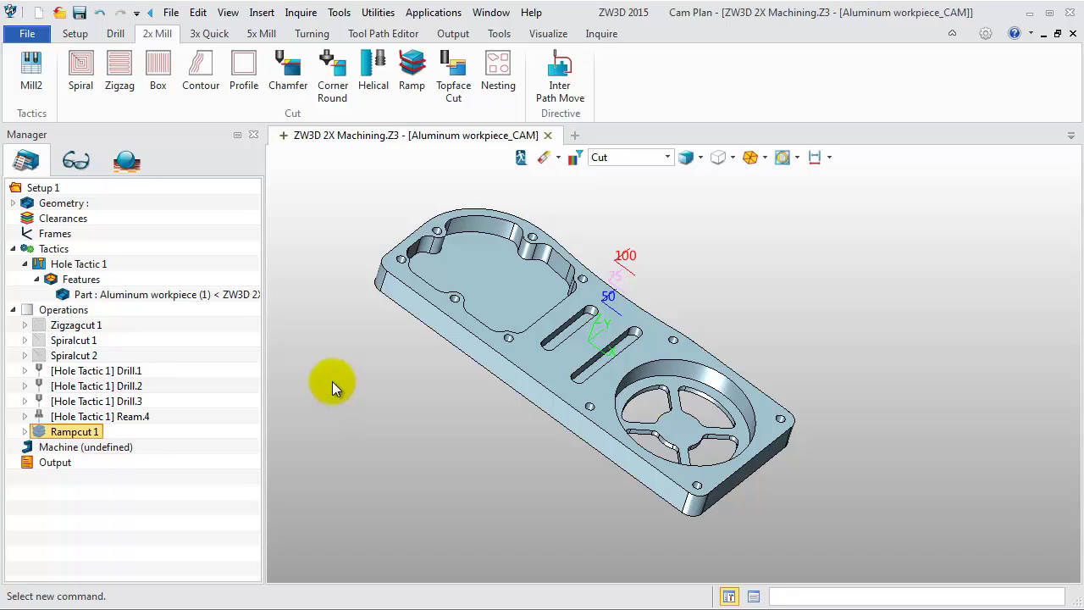
Create a profile cut on outer outline profile 1 and assign the D10 tool
click(241, 97)
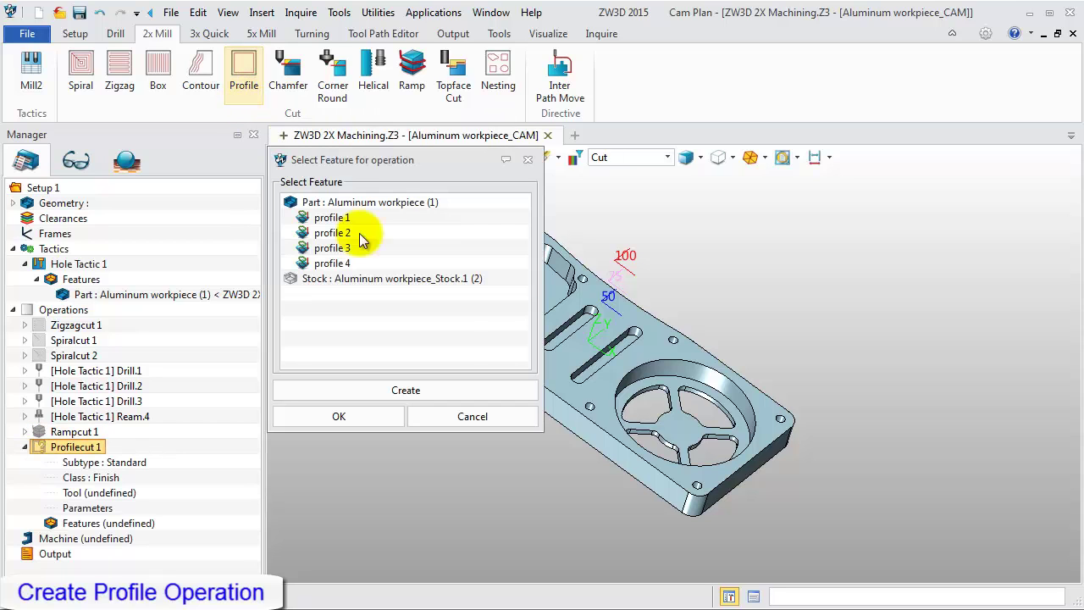
right_drag(605, 382, 675, 375)
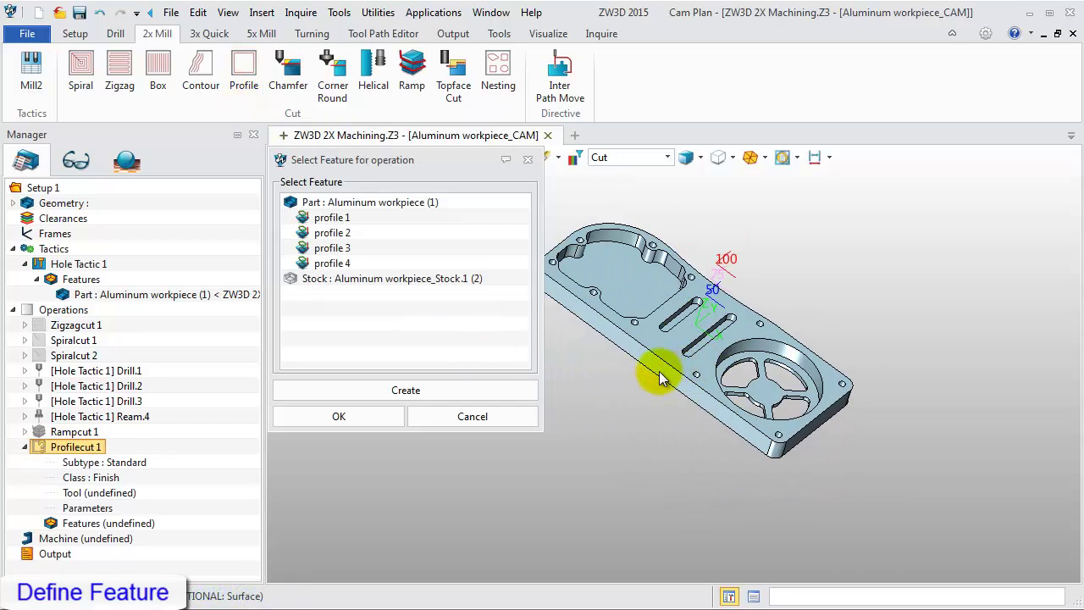
scroll(624, 360, down, 1)
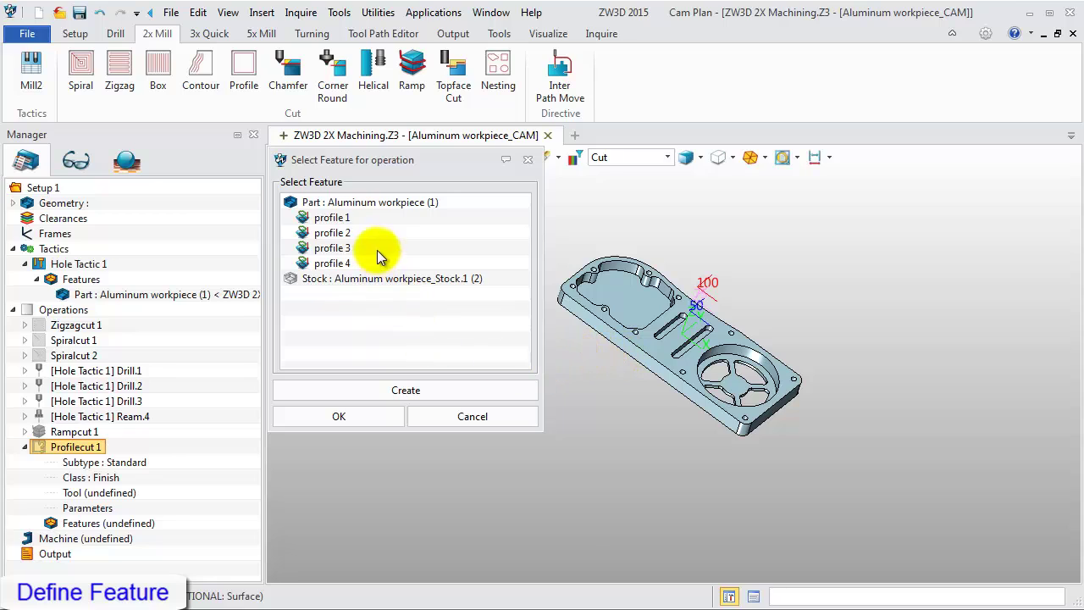
click(332, 218)
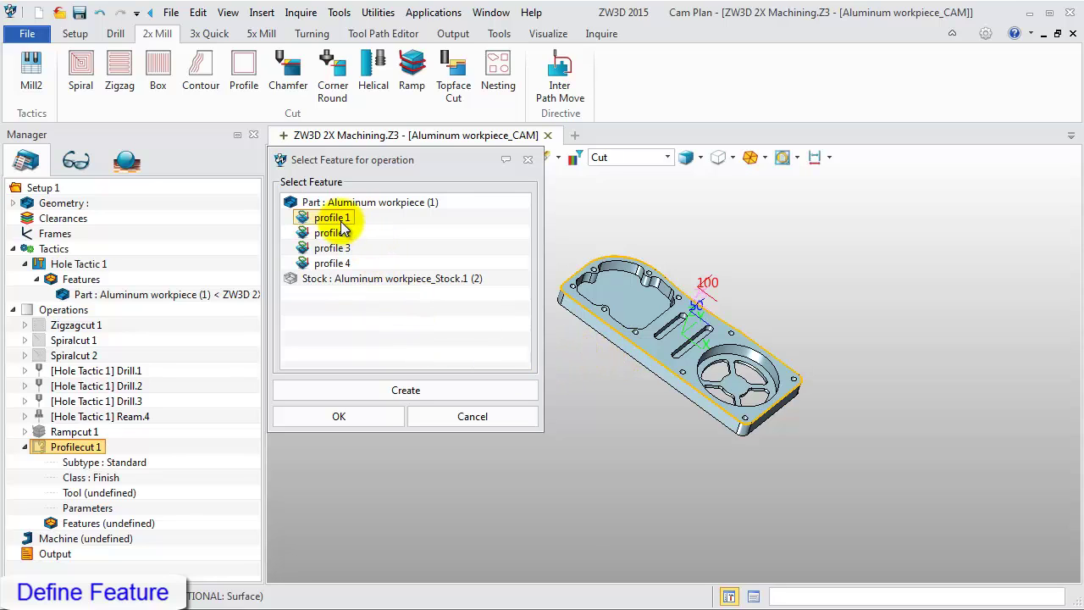
click(345, 420)
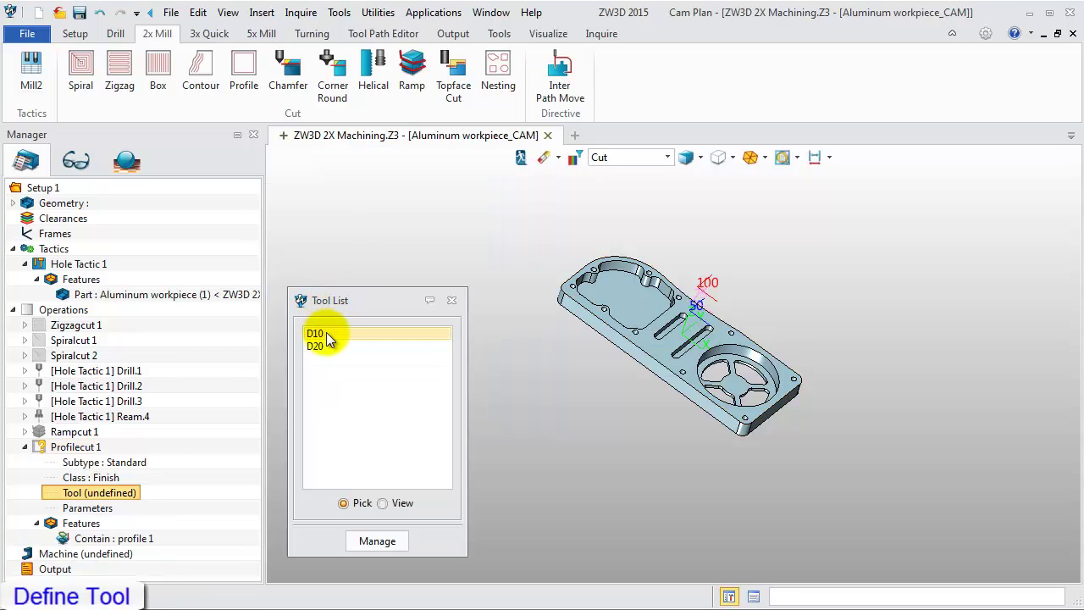
double_click(326, 332)
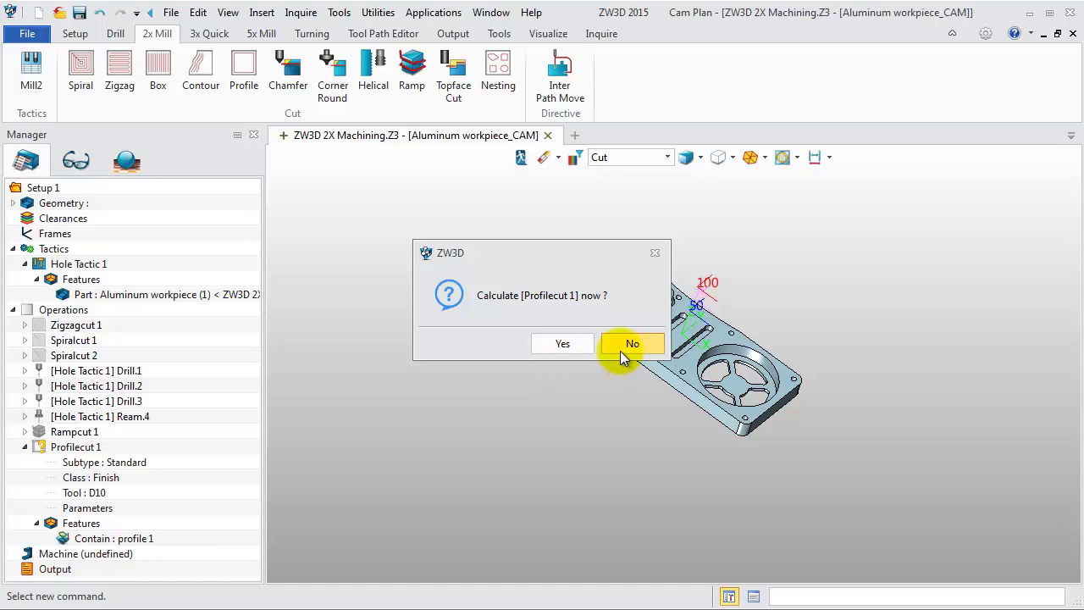
Skip calculation for now and set Profilecut 1's bottom limit to a point on the part base
click(620, 350)
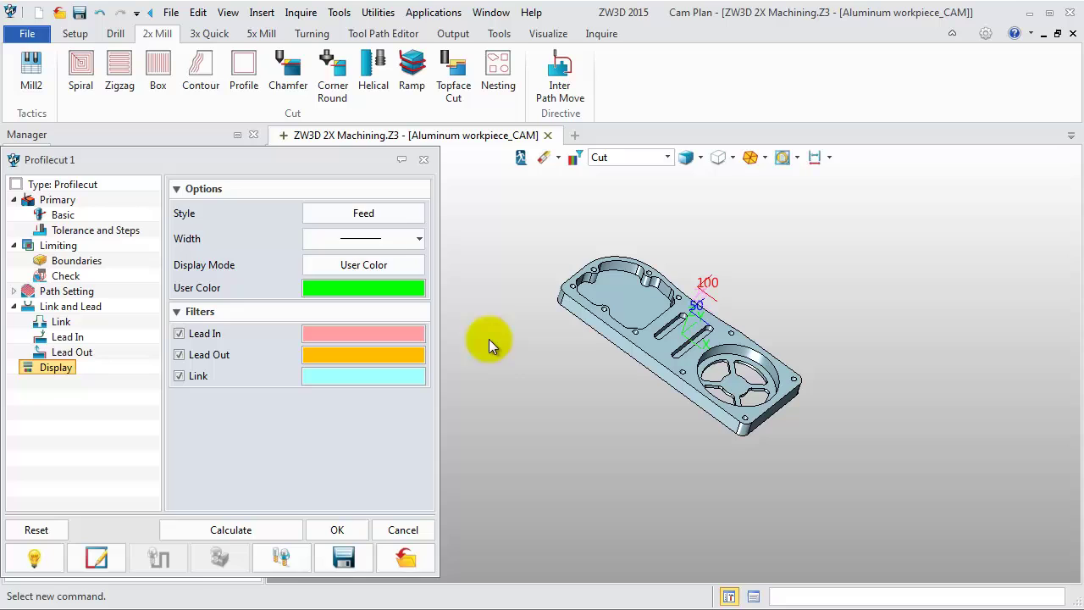
drag(276, 163, 351, 142)
click(135, 225)
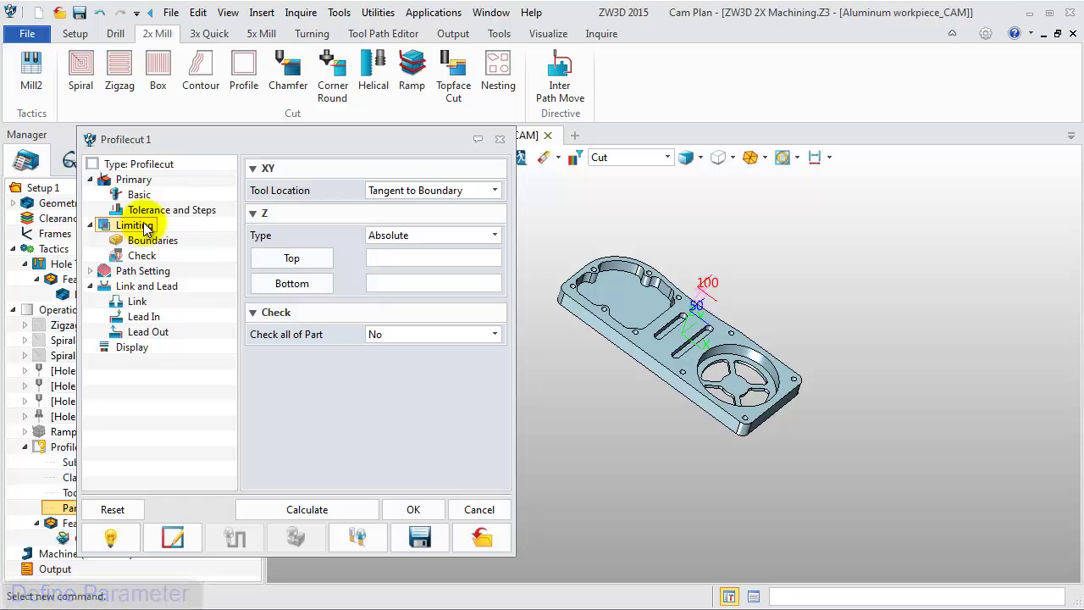
click(308, 284)
scroll(654, 383, up, 3)
middle_drag(654, 386, 733, 326)
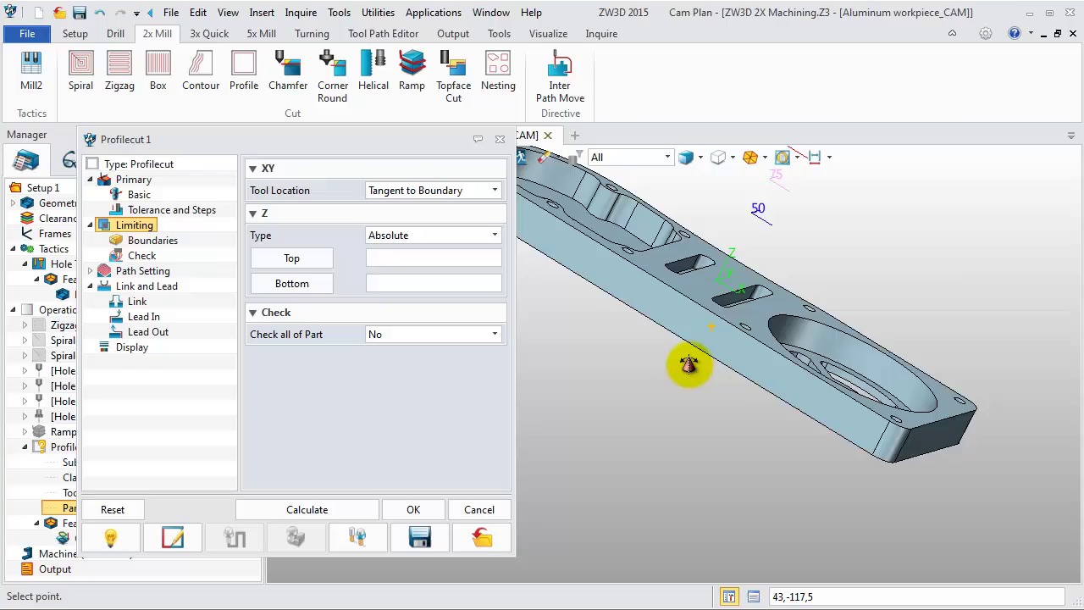
click(730, 318)
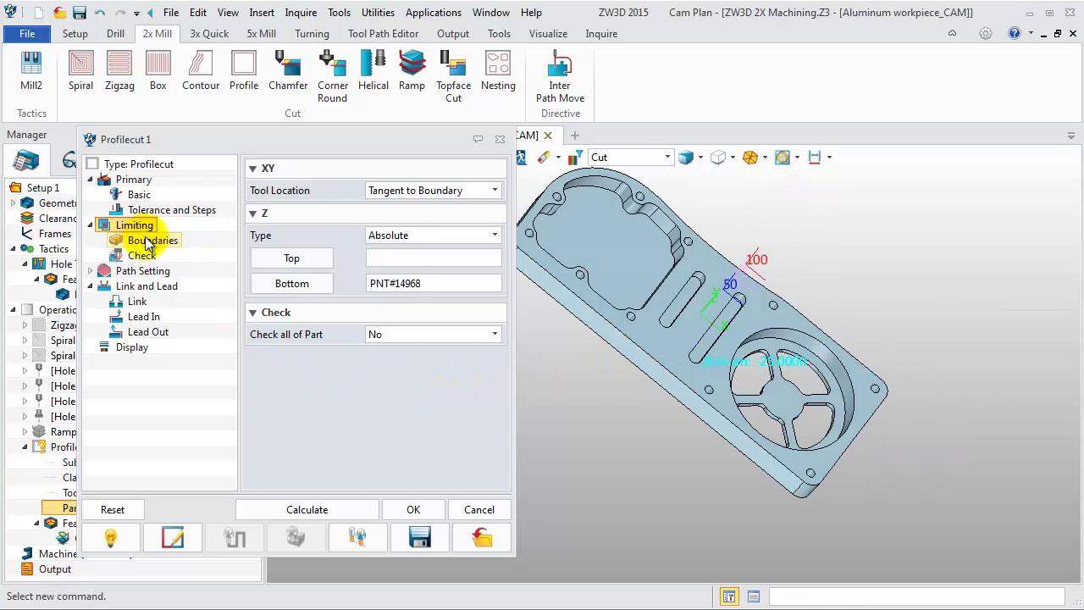
Set the profile side to Right in Path Setting
click(145, 273)
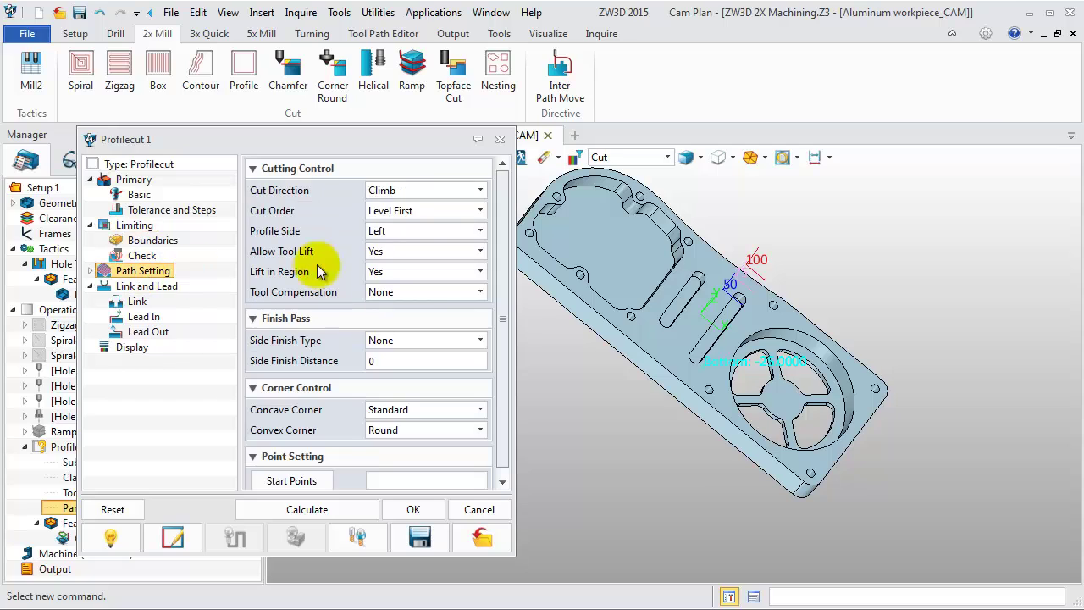
click(423, 233)
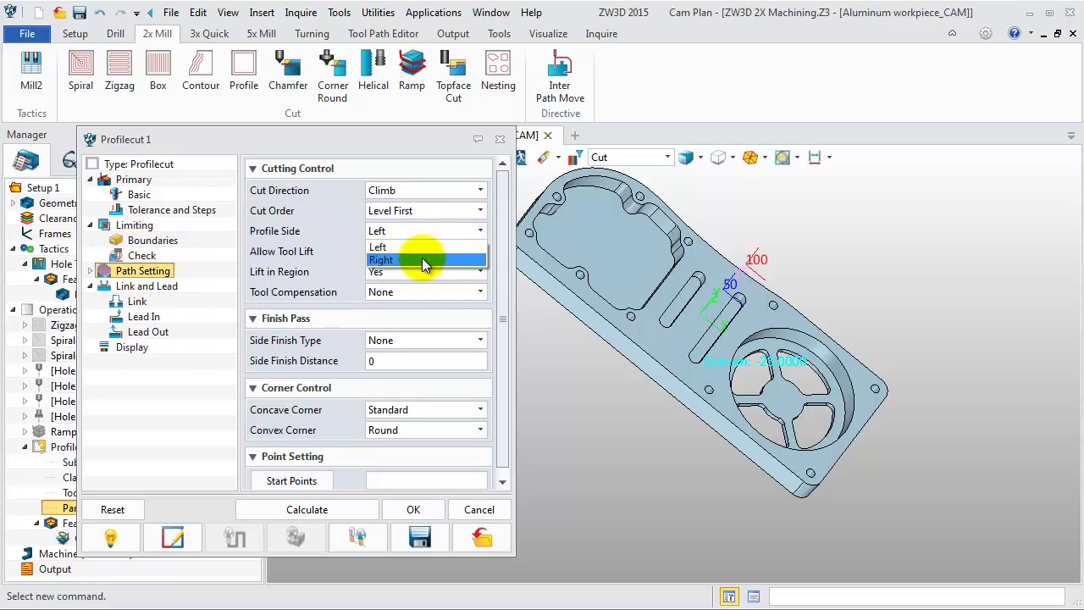
click(422, 260)
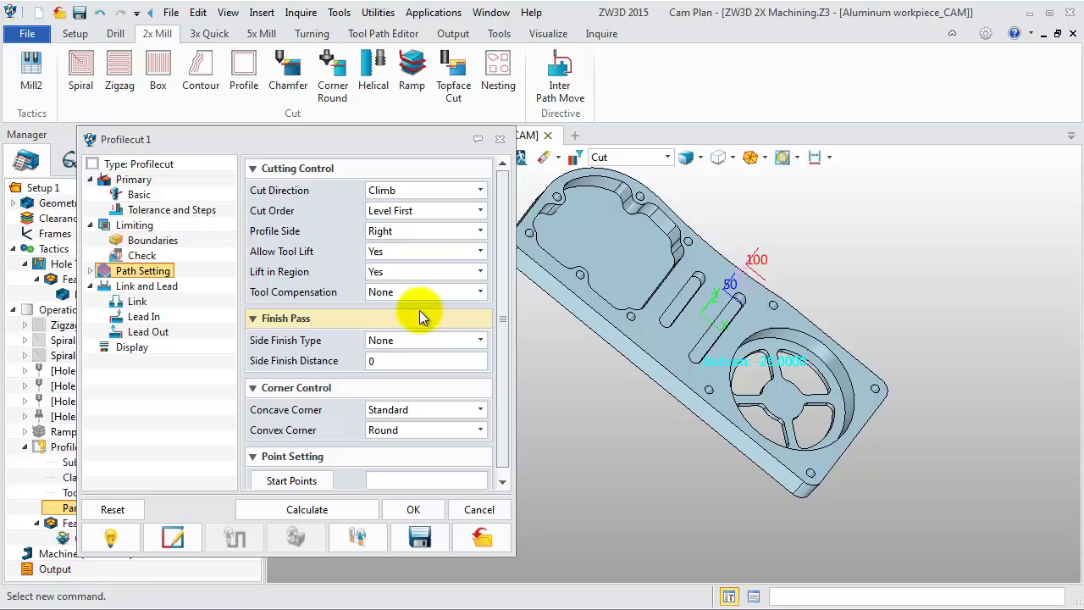
Calculate Profilecut 1's layered toolpath around the outer edge, inspect it, and accept the operation
click(264, 511)
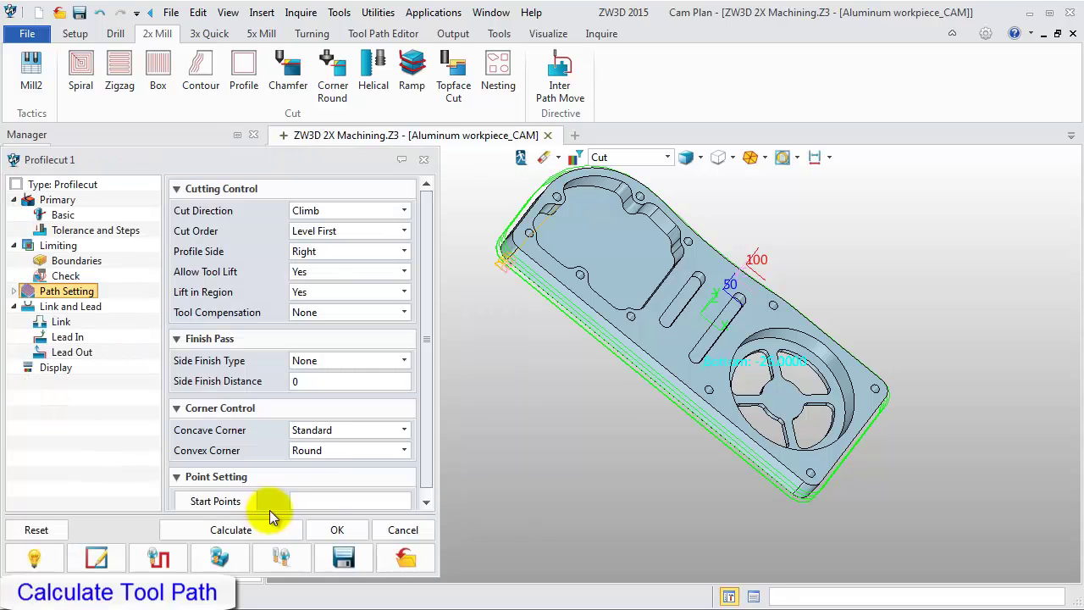
mouse_move(635, 411)
middle_down()
mouse_move(624, 443)
mouse_move(598, 398)
middle_up()
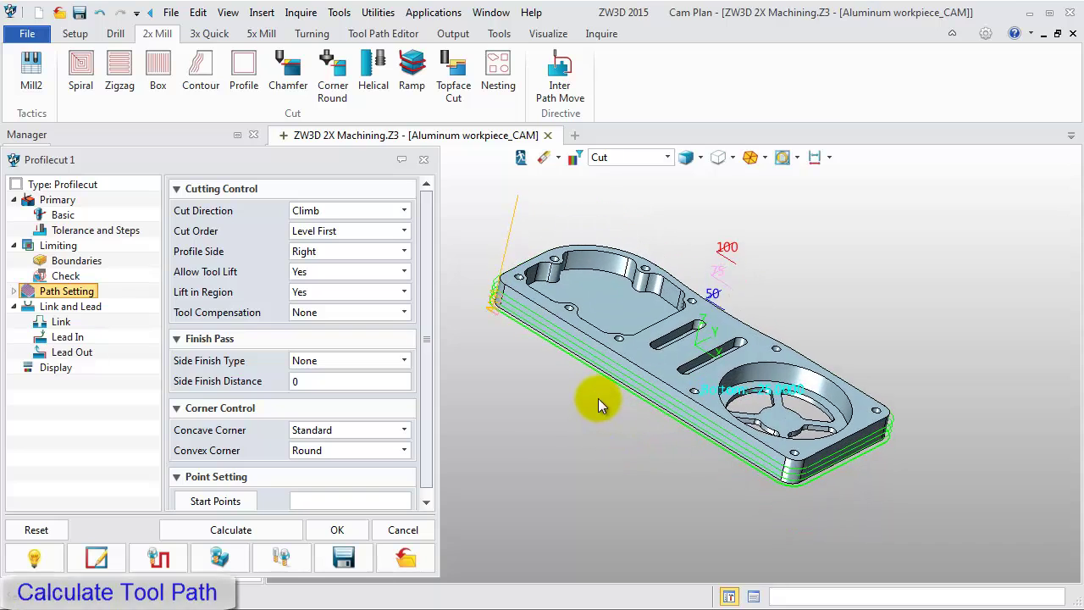
scroll(598, 398, up, 3)
scroll(621, 420, down, 2)
scroll(621, 419, down, 2)
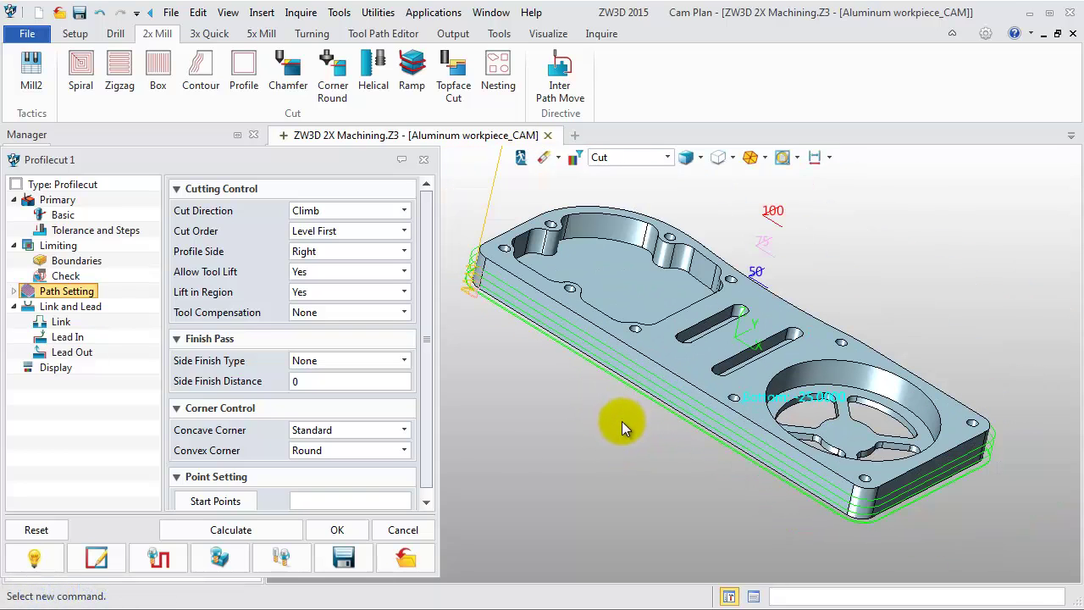
scroll(627, 417, down, 1)
middle_drag(632, 413, 633, 412)
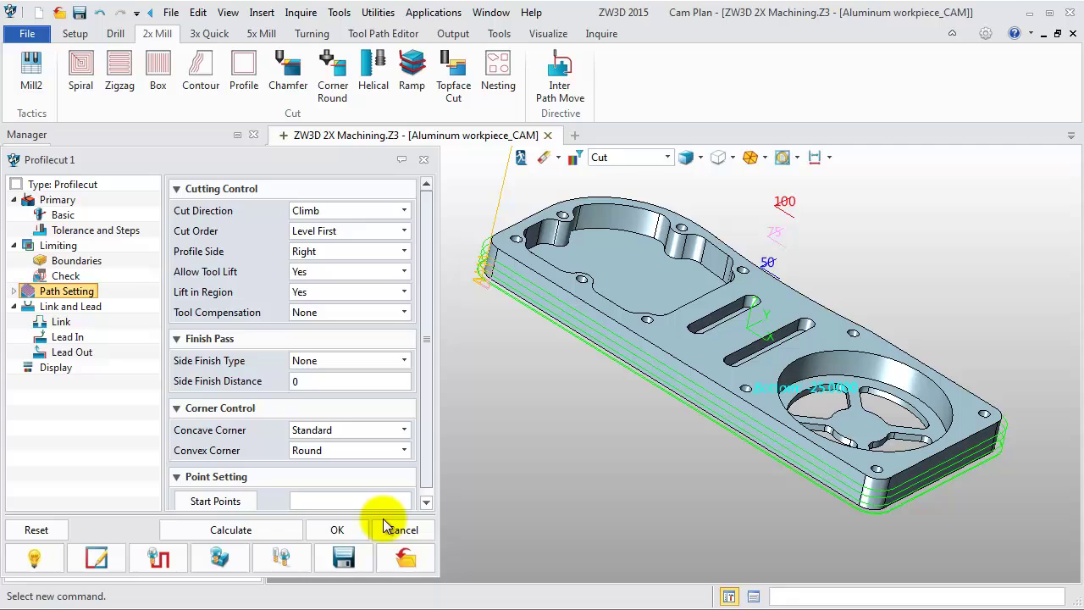
click(352, 534)
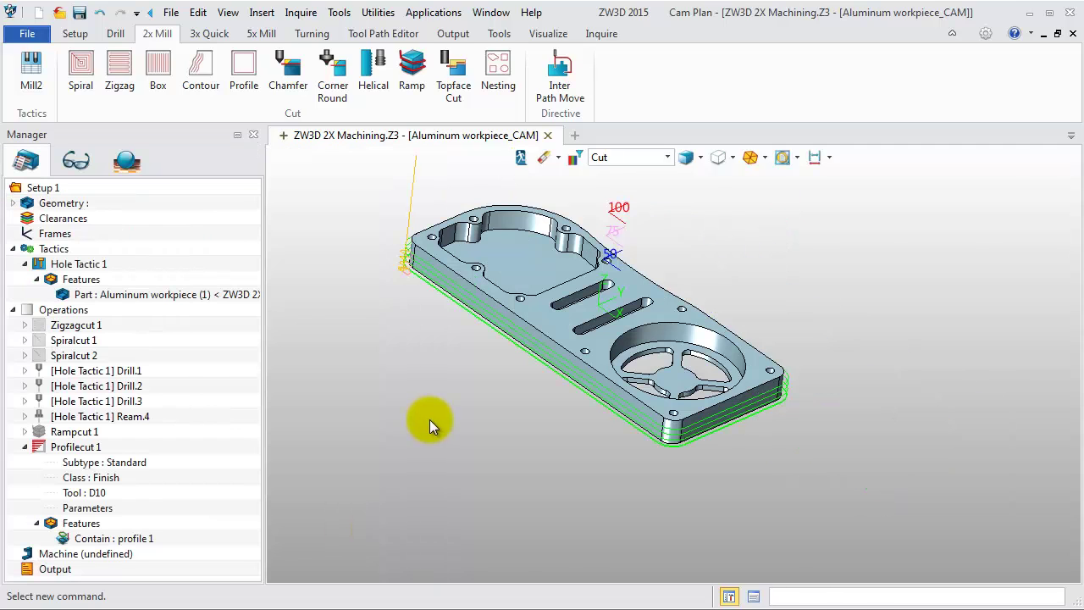
Start toolpath verification for Profilecut 1, then play and pause the simulation
right_click(58, 456)
mouse_move(117, 298)
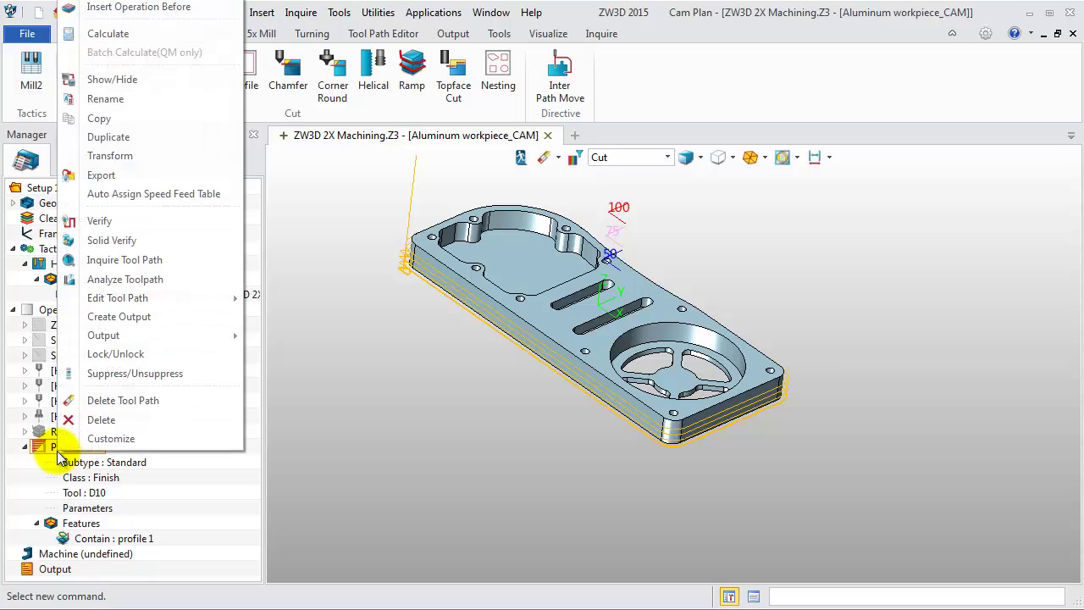
click(111, 229)
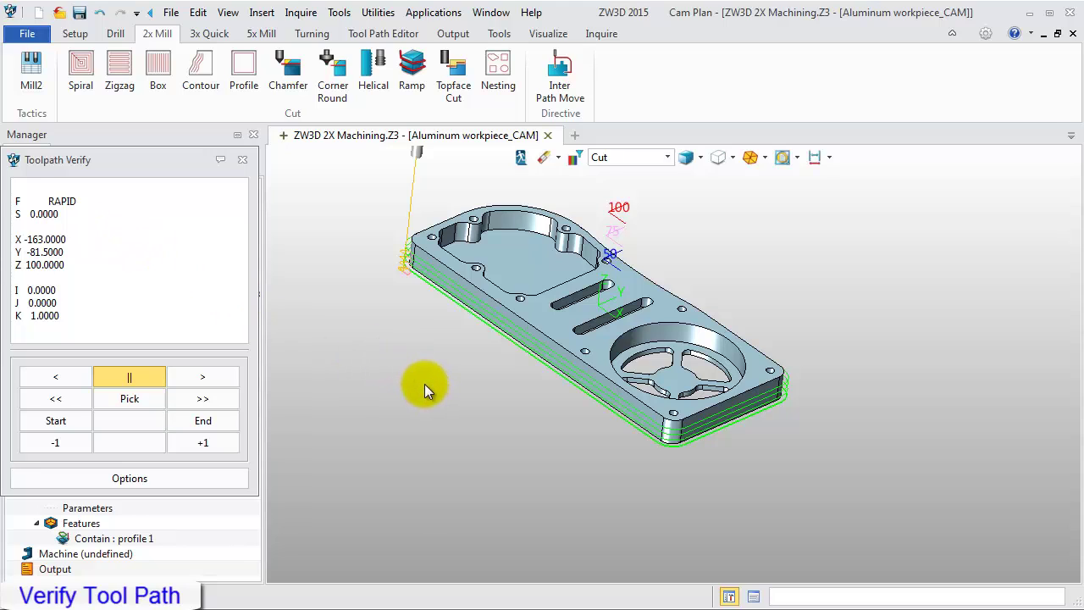
click(180, 381)
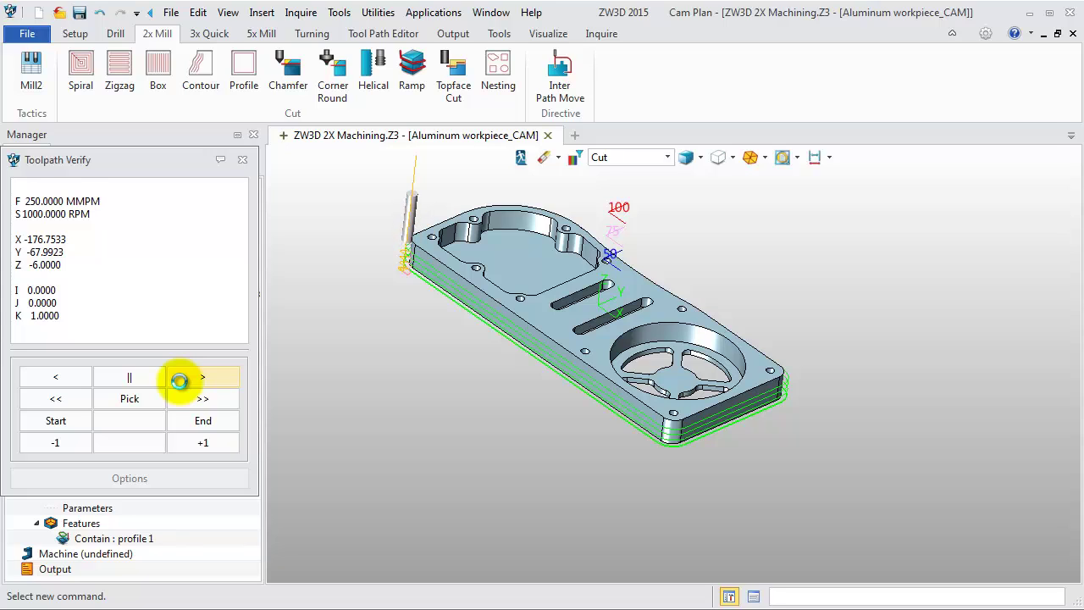
click(171, 381)
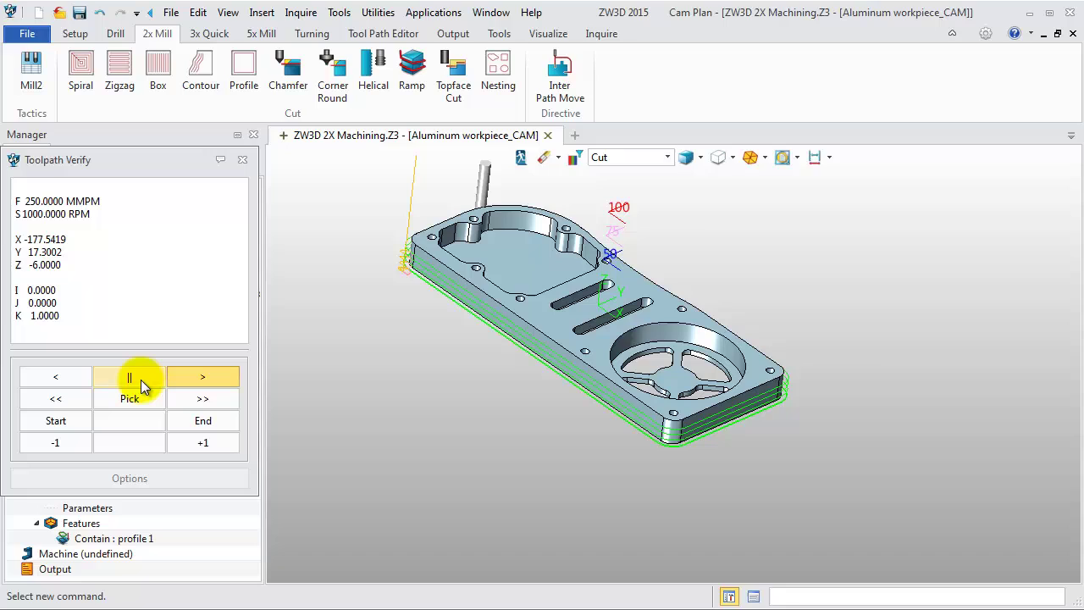
click(140, 380)
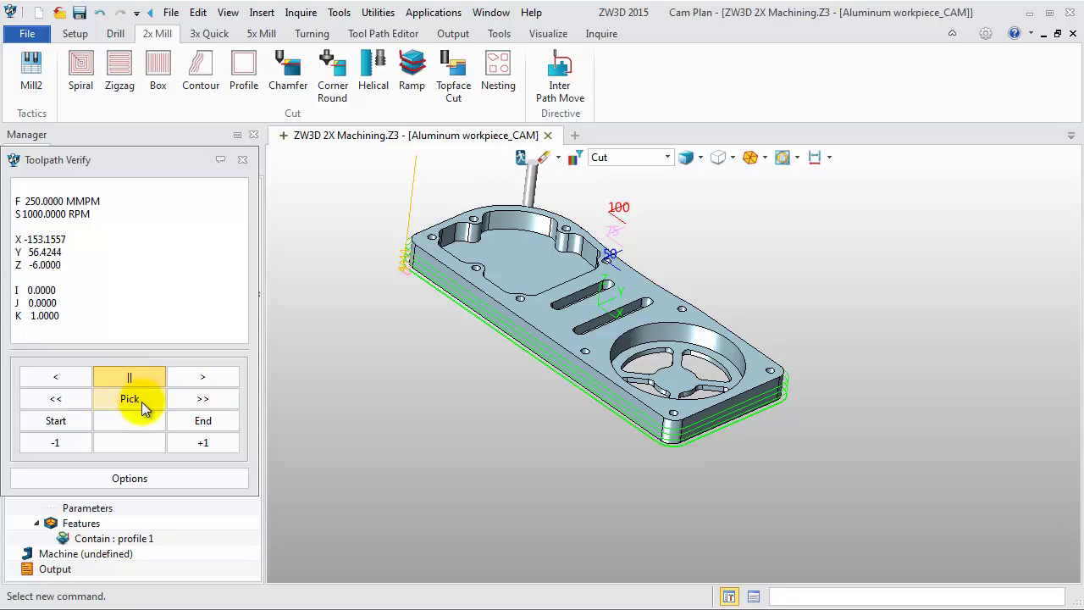
Jump the tool to a point on the part edge, replay, pause, and close verification
click(141, 402)
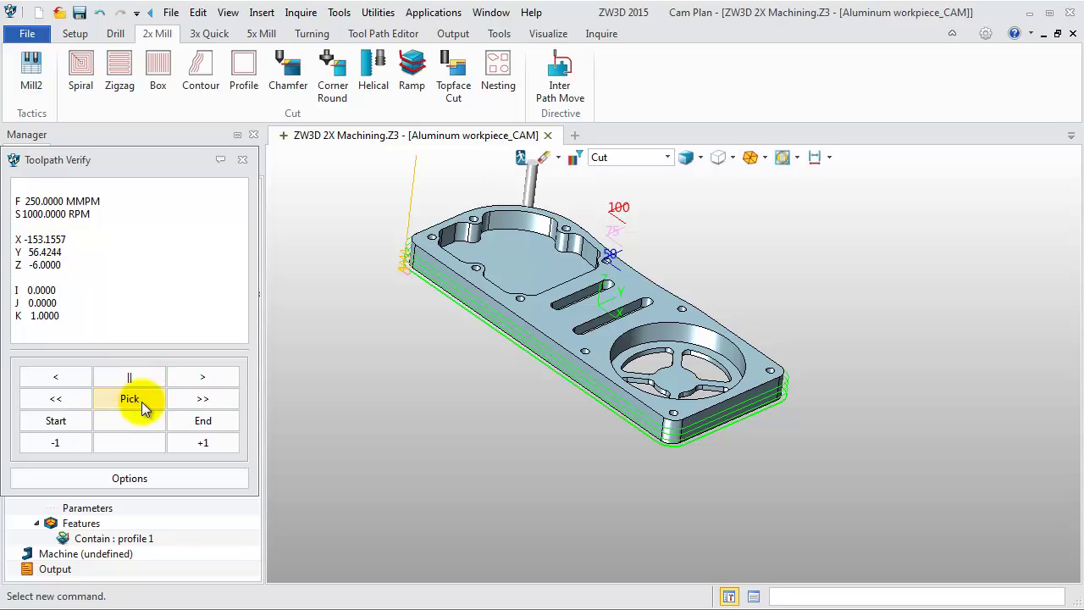
click(733, 415)
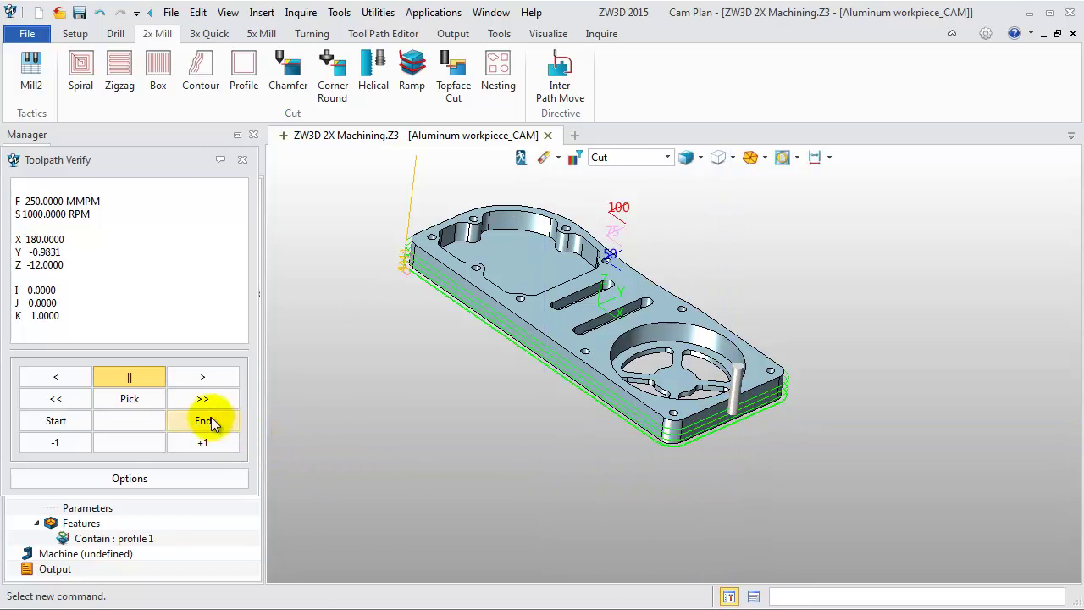
click(197, 381)
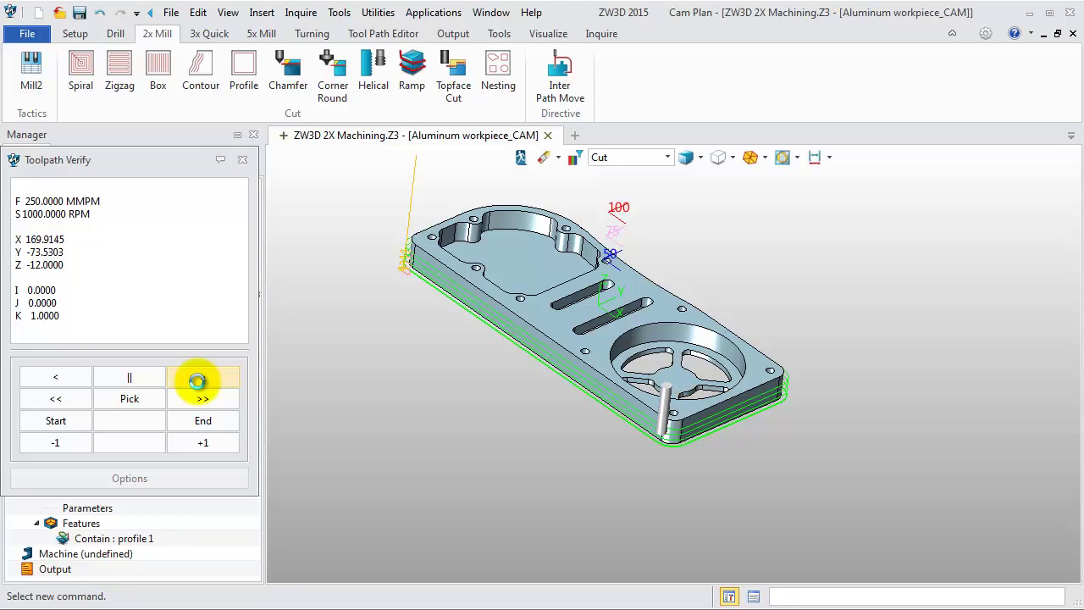
click(143, 381)
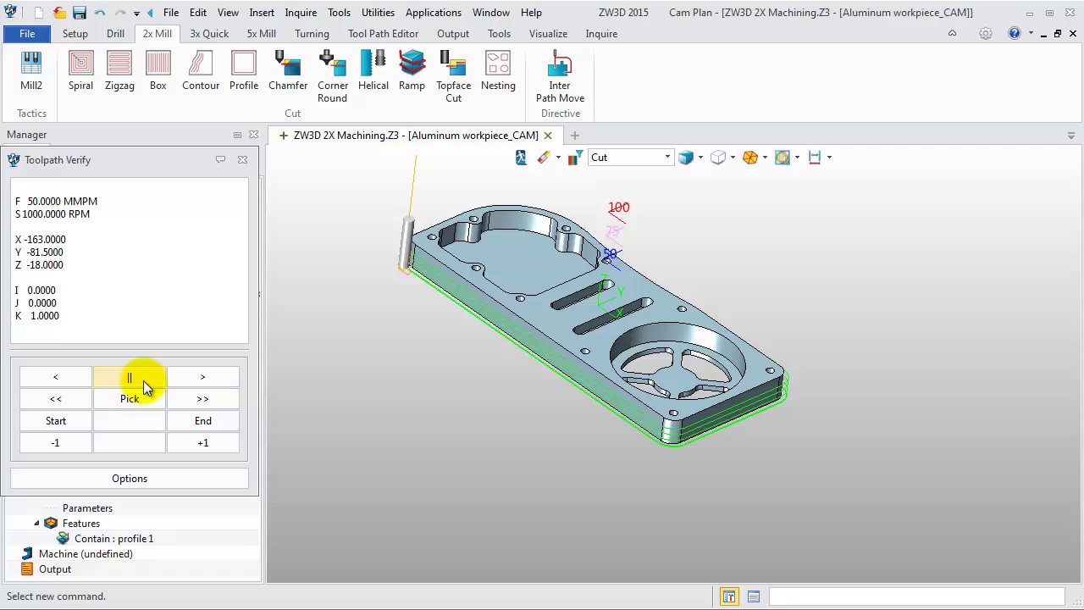
click(243, 161)
scroll(439, 398, down, 2)
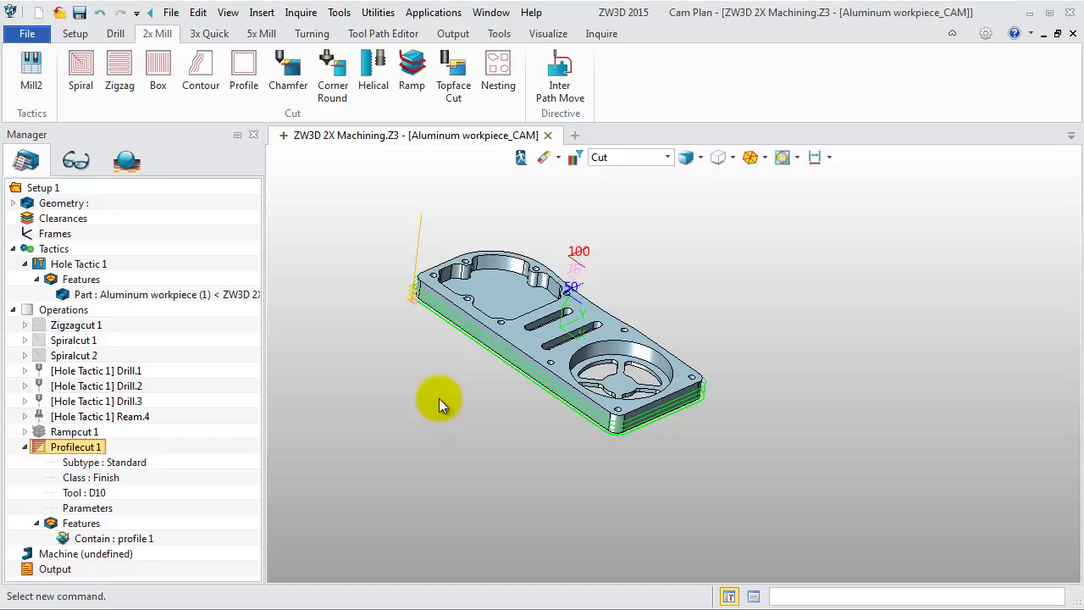
scroll(439, 398, down, 1)
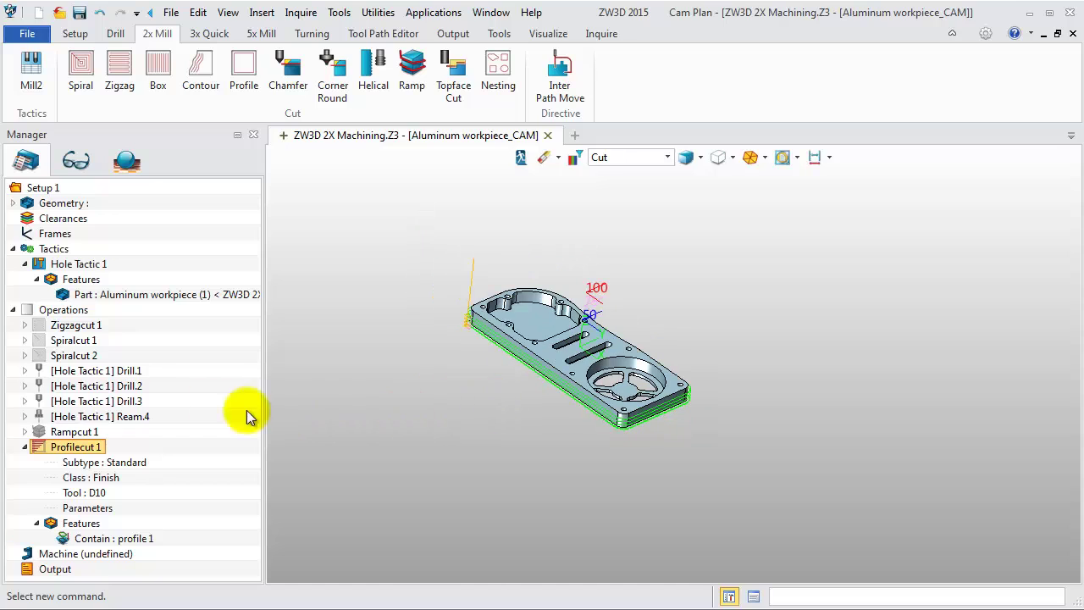
Run Solid Verify on all operations until Spiralcut 1 begins, pause, and bring up simulation options
right_click(66, 320)
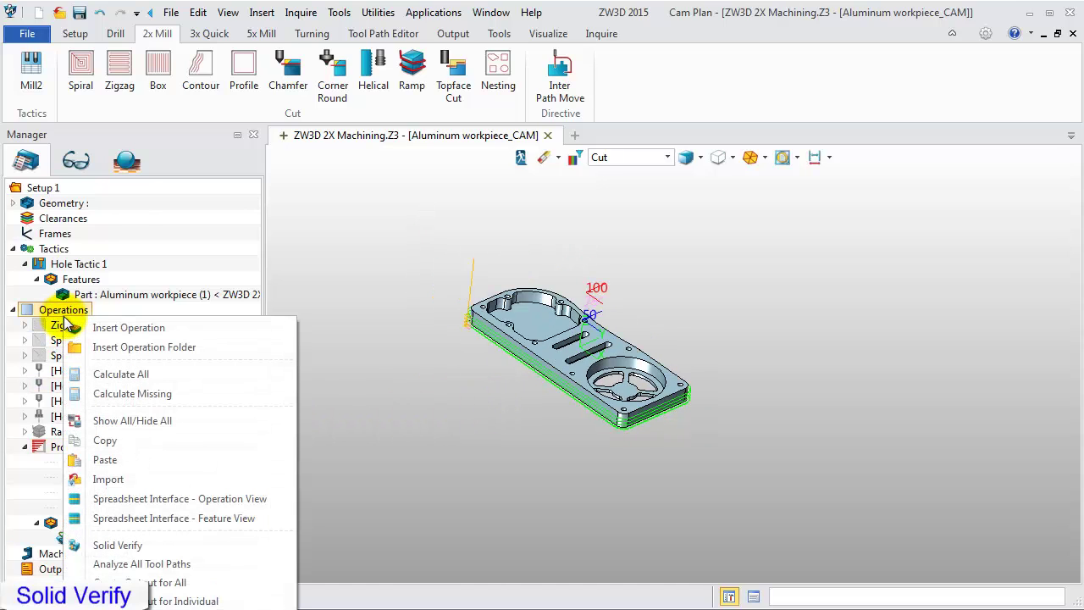
click(131, 546)
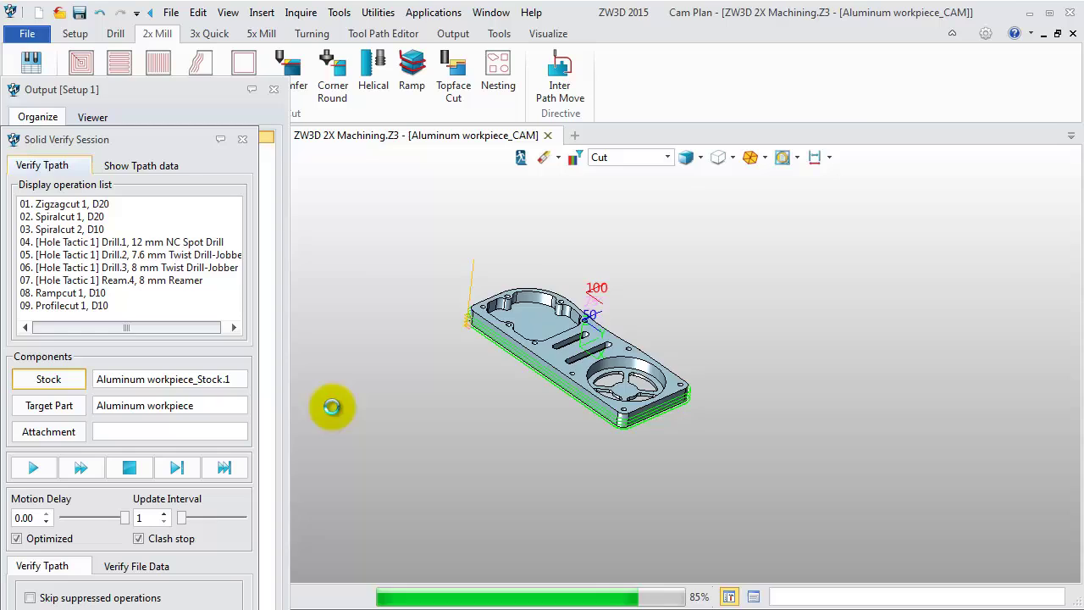
drag(151, 130, 160, 35)
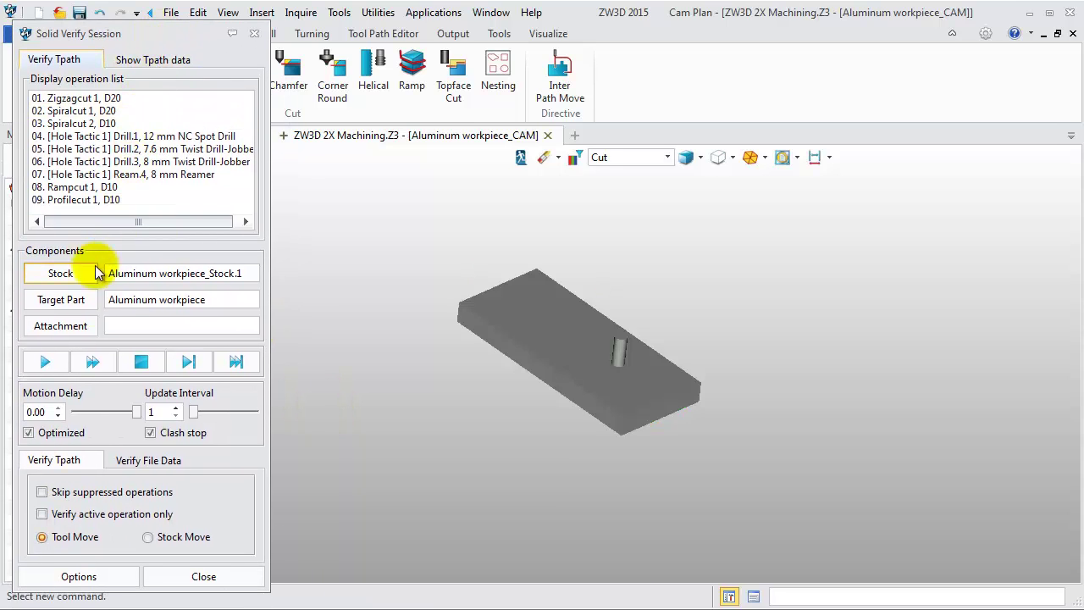
click(46, 362)
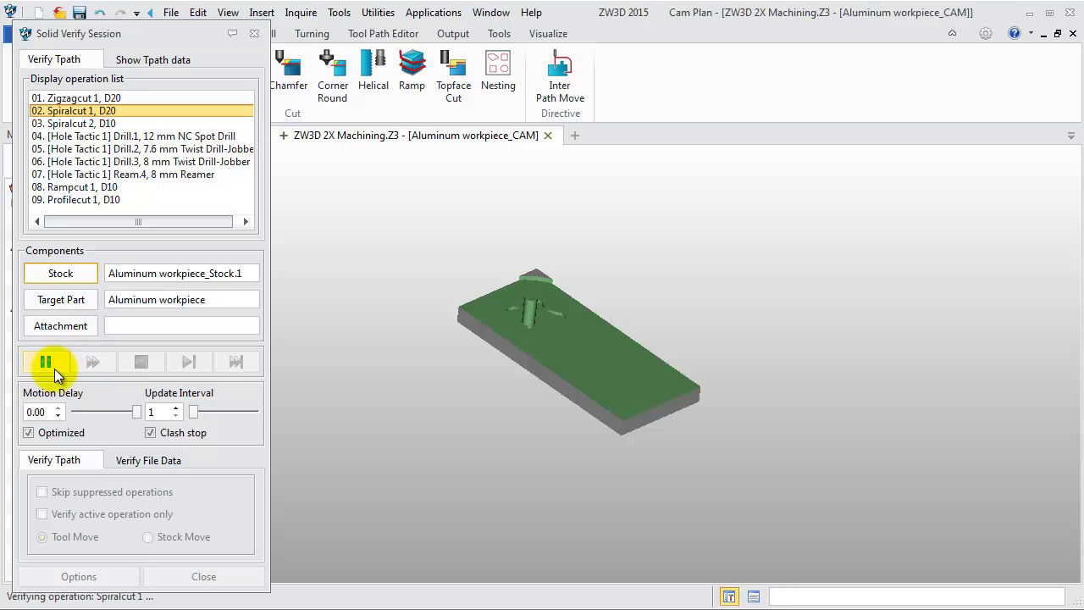
click(54, 373)
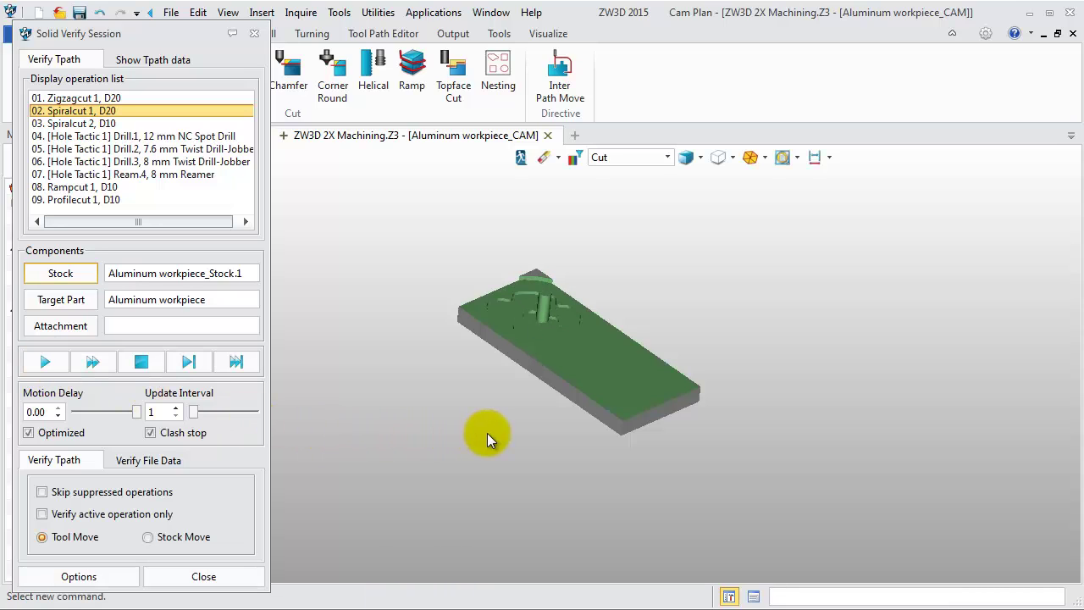
mouse_move(487, 433)
middle_down()
mouse_move(495, 456)
mouse_move(476, 446)
mouse_move(376, 479)
middle_up()
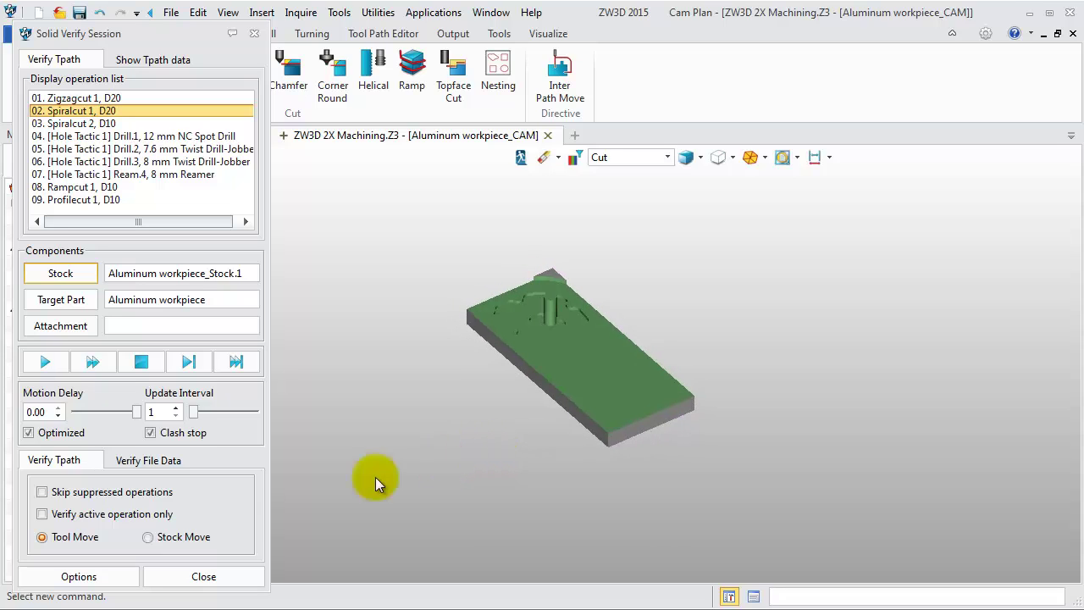
click(137, 573)
Colour the stock by tolerance against the part, inspect it, then close options and the verify session
click(107, 273)
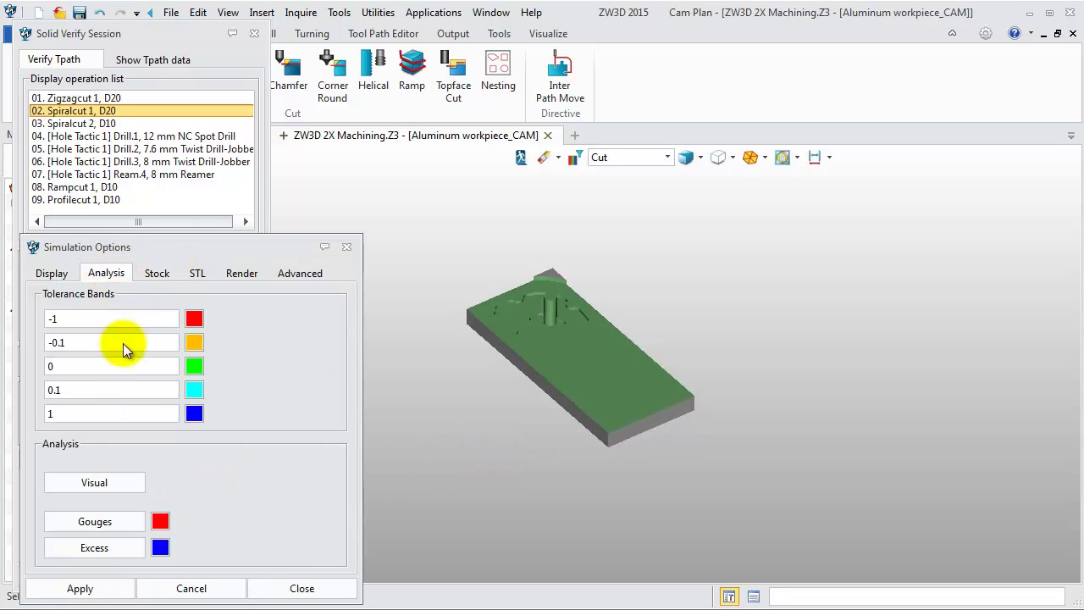
click(112, 483)
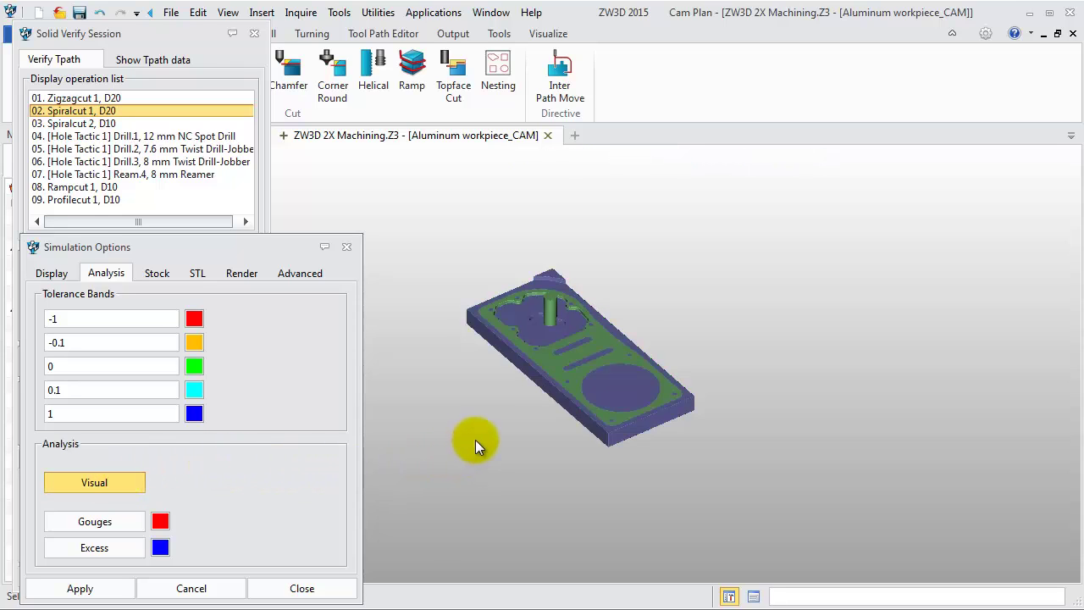
mouse_move(476, 440)
middle_down()
mouse_move(500, 416)
mouse_move(531, 427)
middle_up()
scroll(529, 427, up, 2)
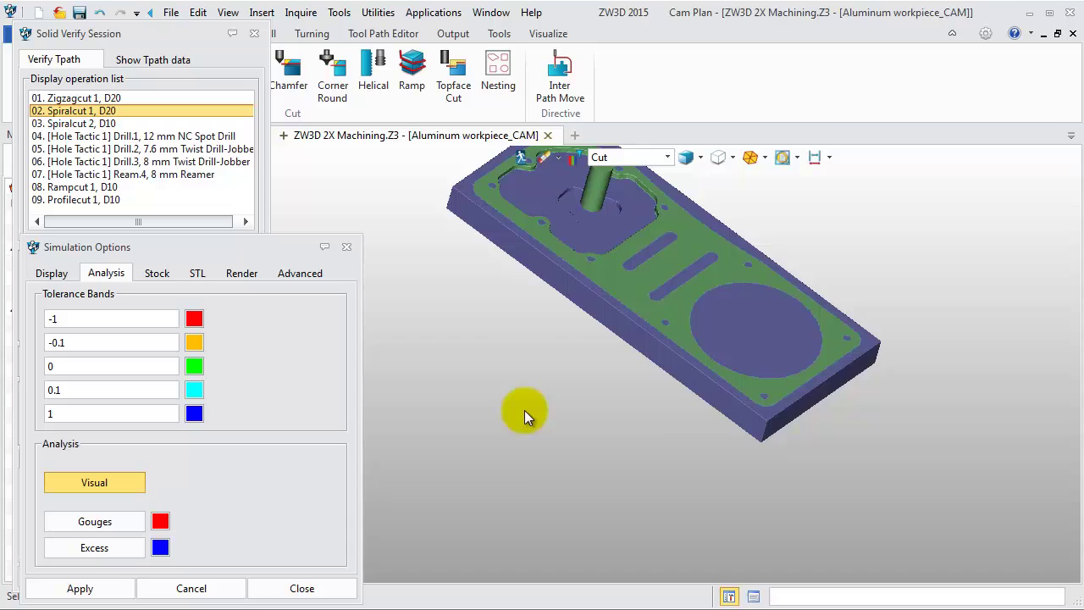
scroll(521, 411, up, 2)
scroll(499, 470, up, 1)
middle_drag(506, 483, 507, 483)
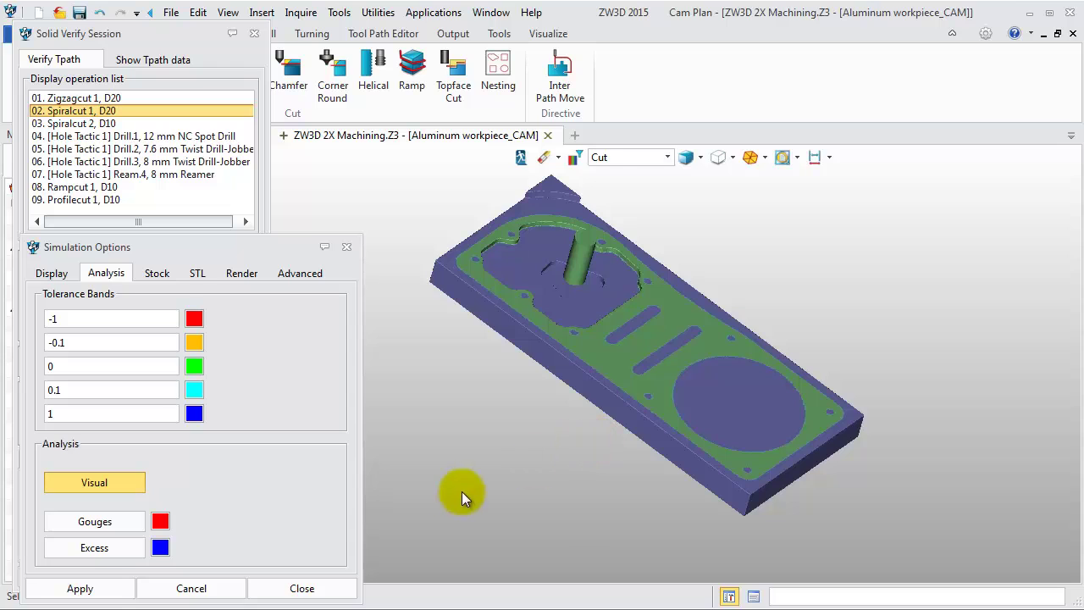
click(284, 588)
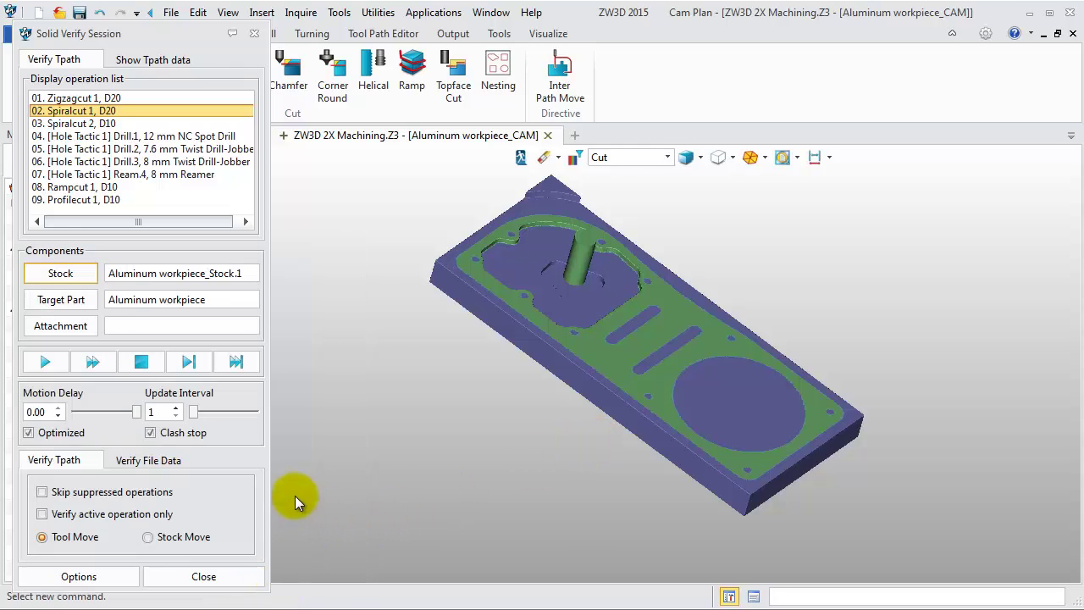
click(223, 574)
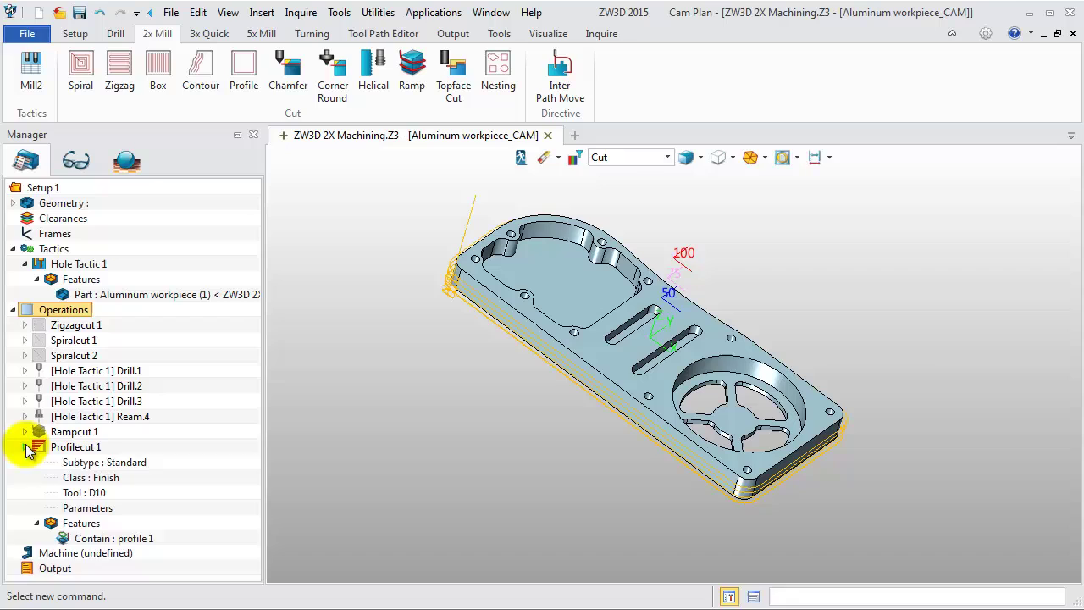
Define the undefined machine as 3X milling using the FanucBasic post configuration
click(35, 446)
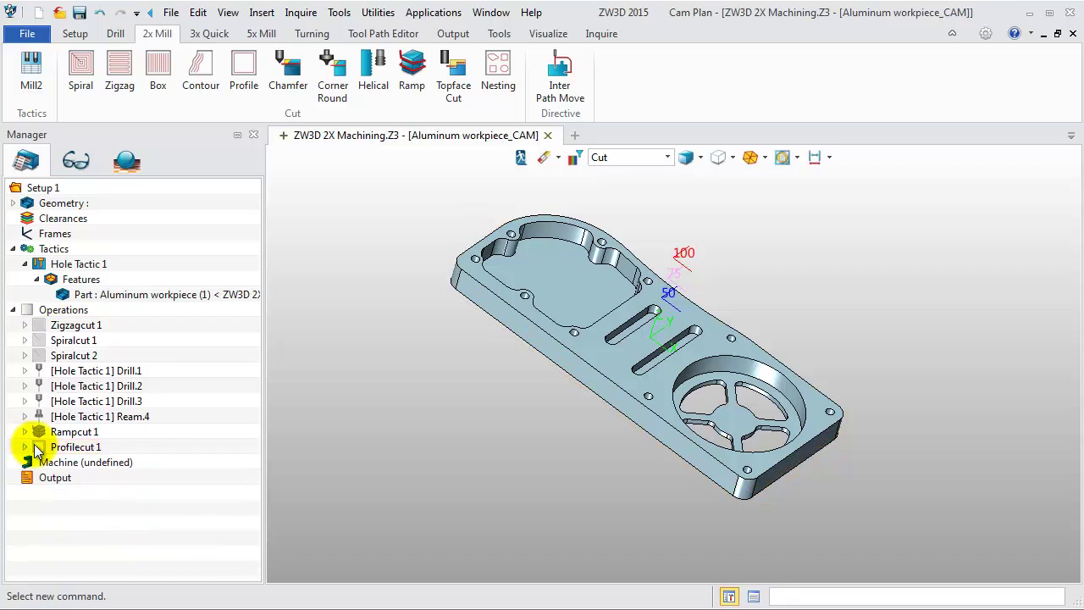
double_click(109, 471)
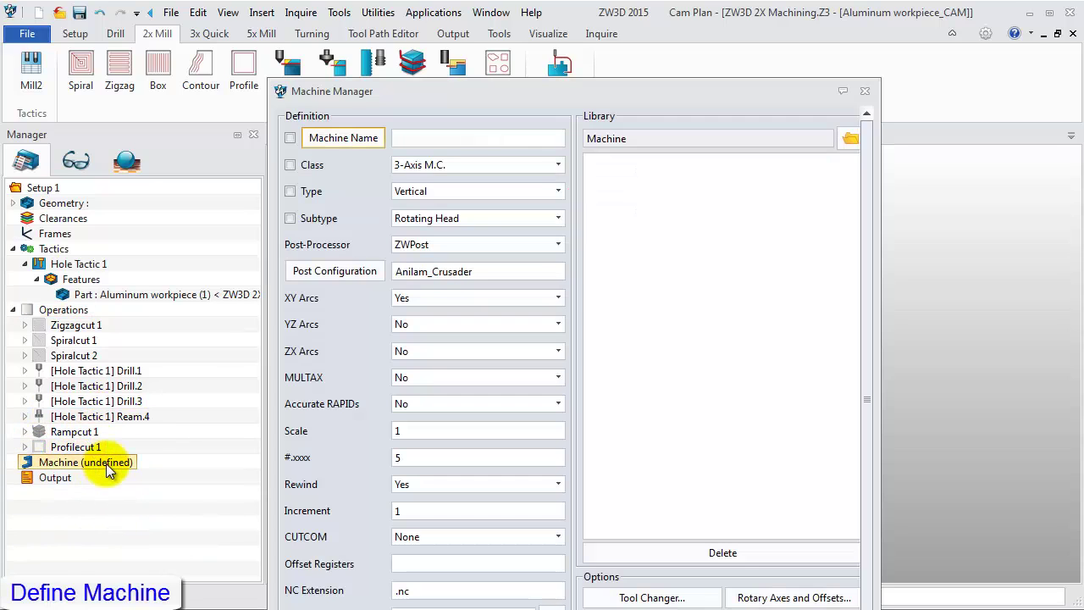
drag(432, 87, 382, 23)
text(3X milling)
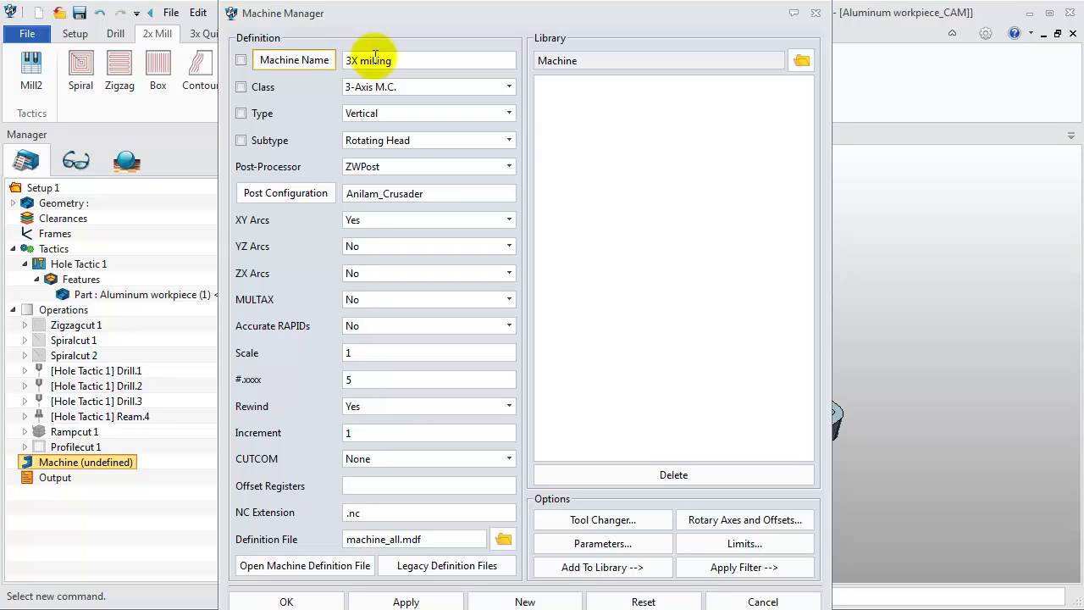
click(307, 193)
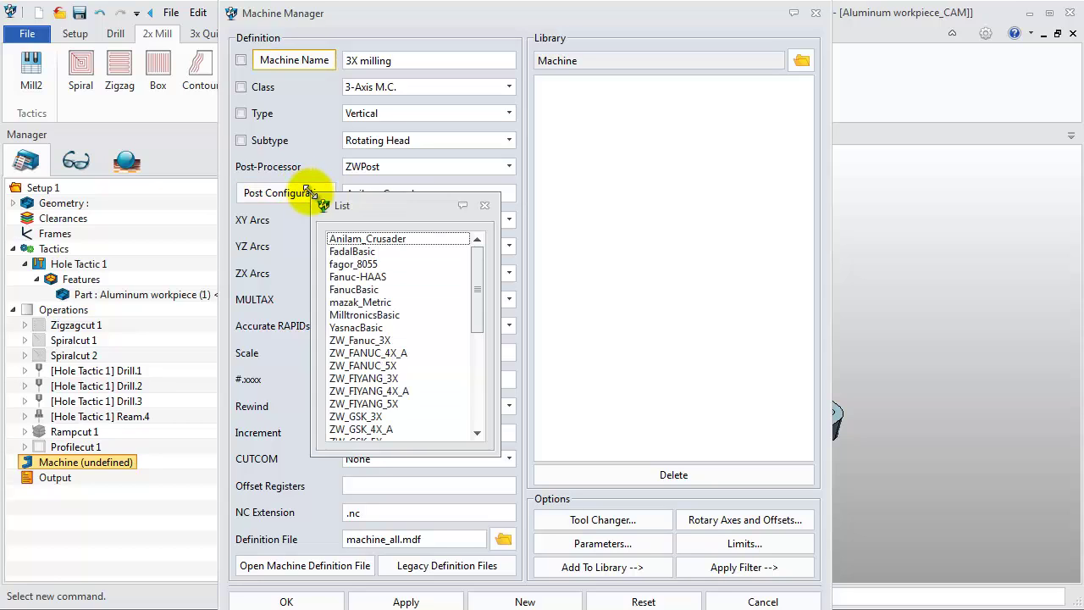
drag(373, 205, 421, 154)
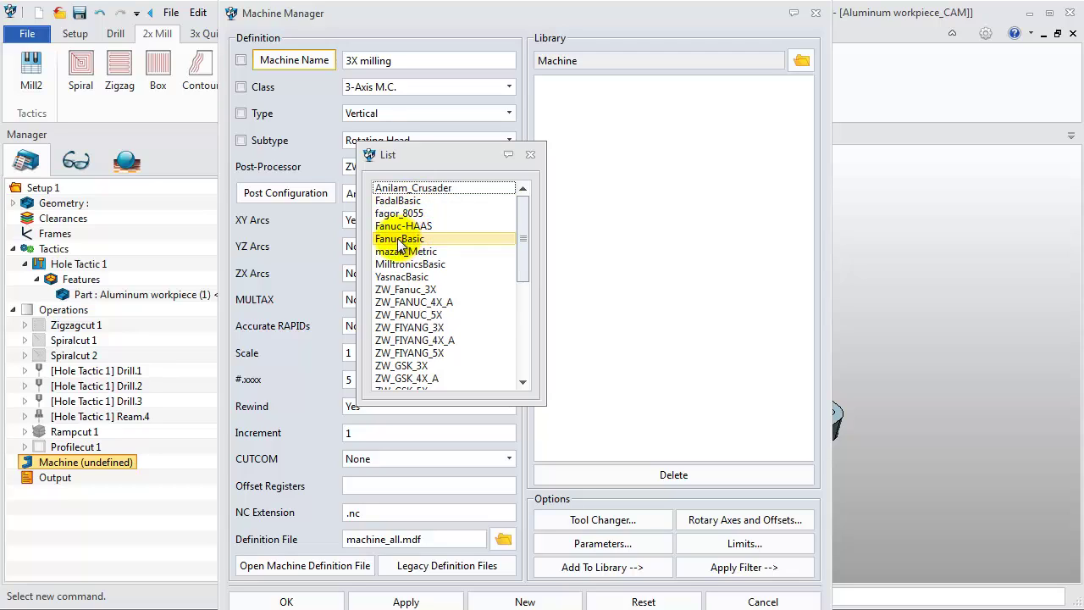
double_click(398, 240)
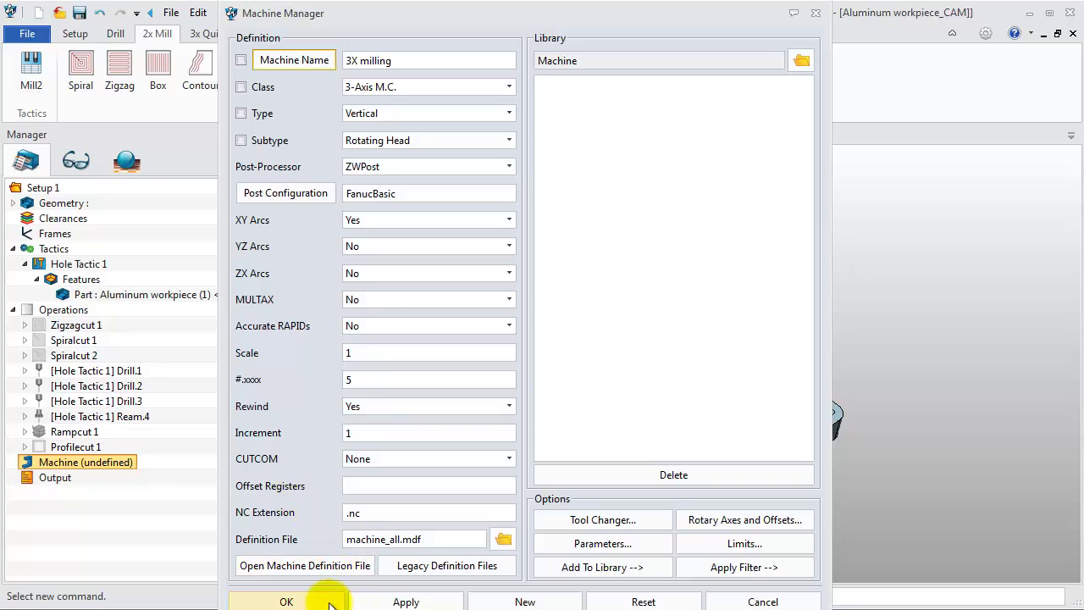
click(287, 601)
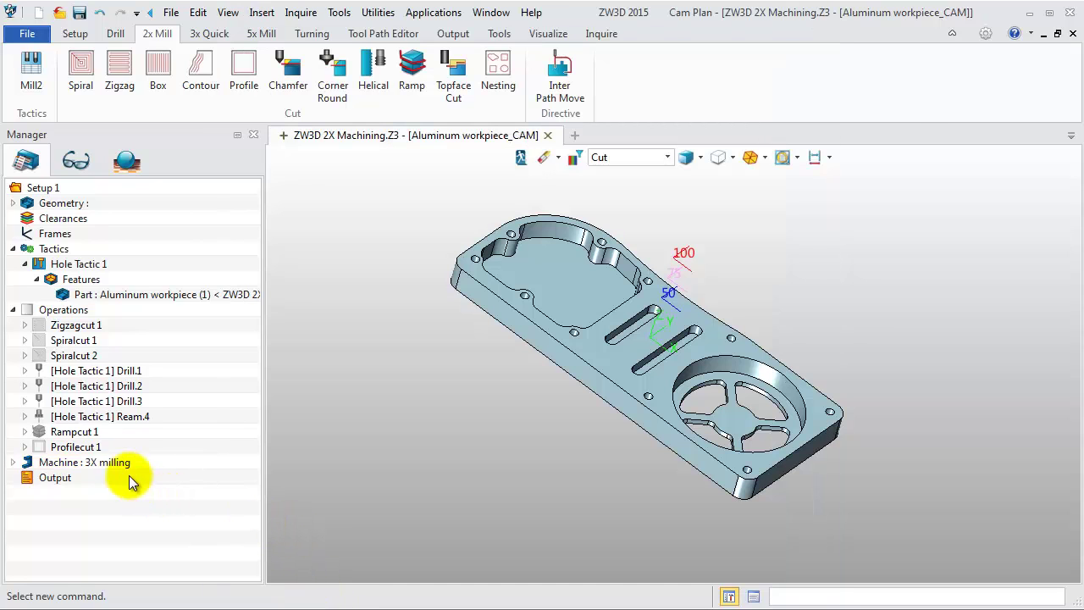
Generate NC output P0001 for all operations, review its operation list, and collapse it
click(76, 446)
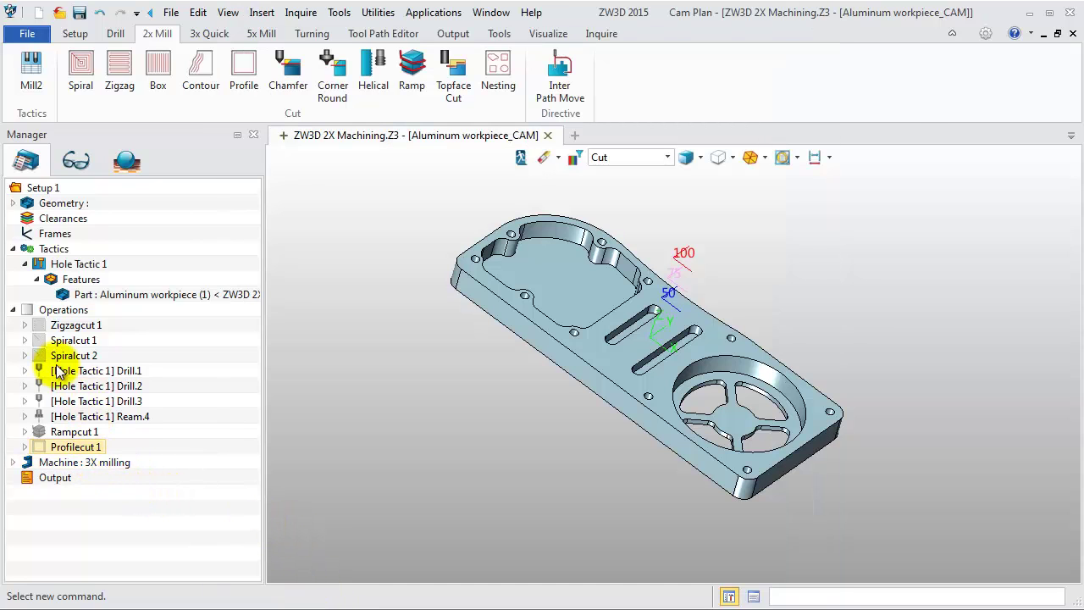
click(48, 313)
right_click(48, 315)
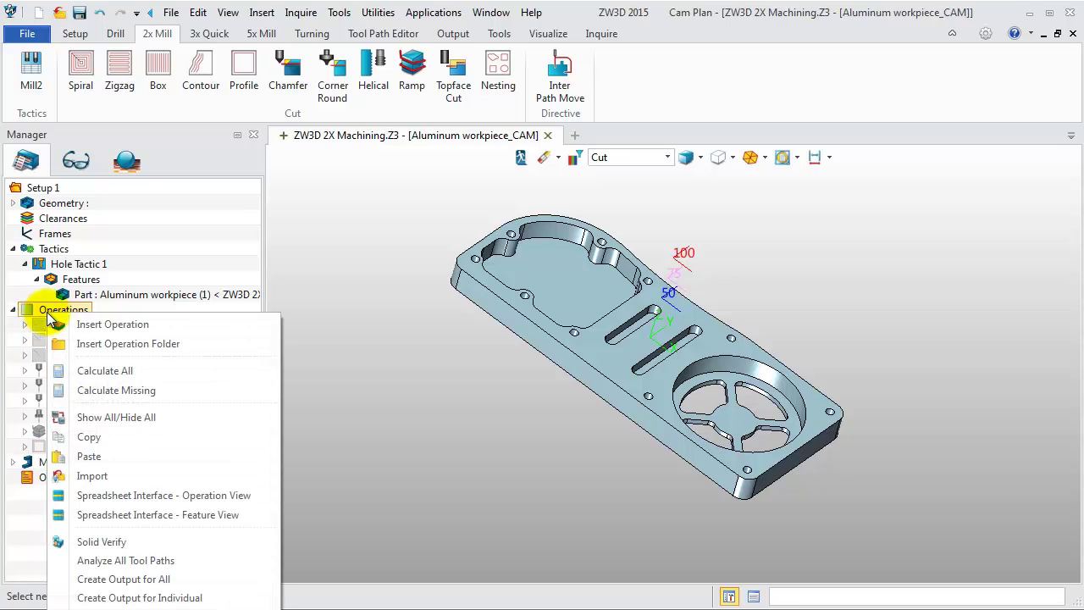
click(178, 579)
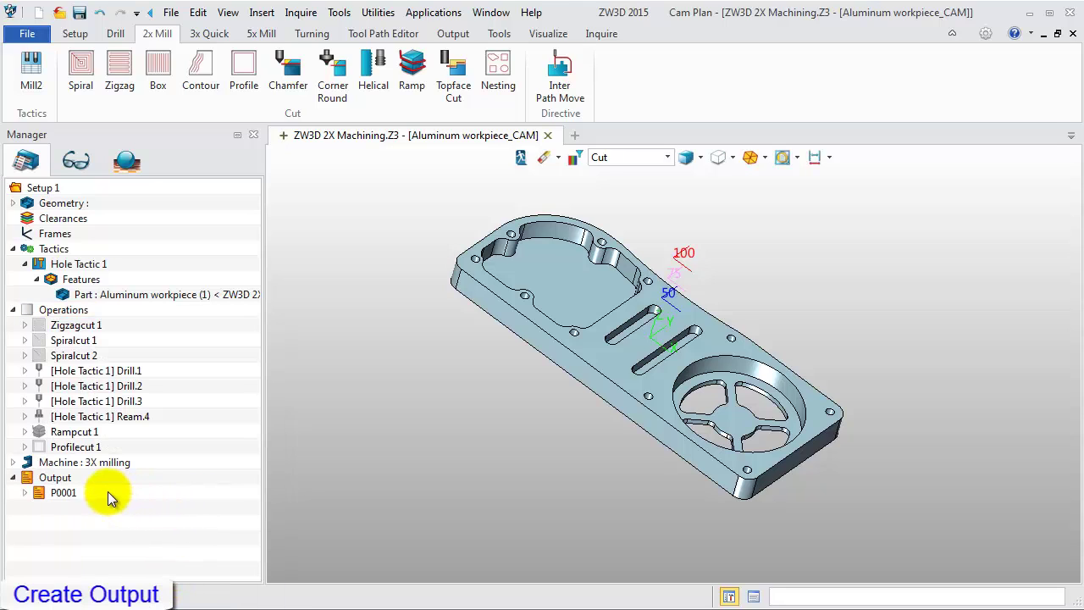
click(24, 493)
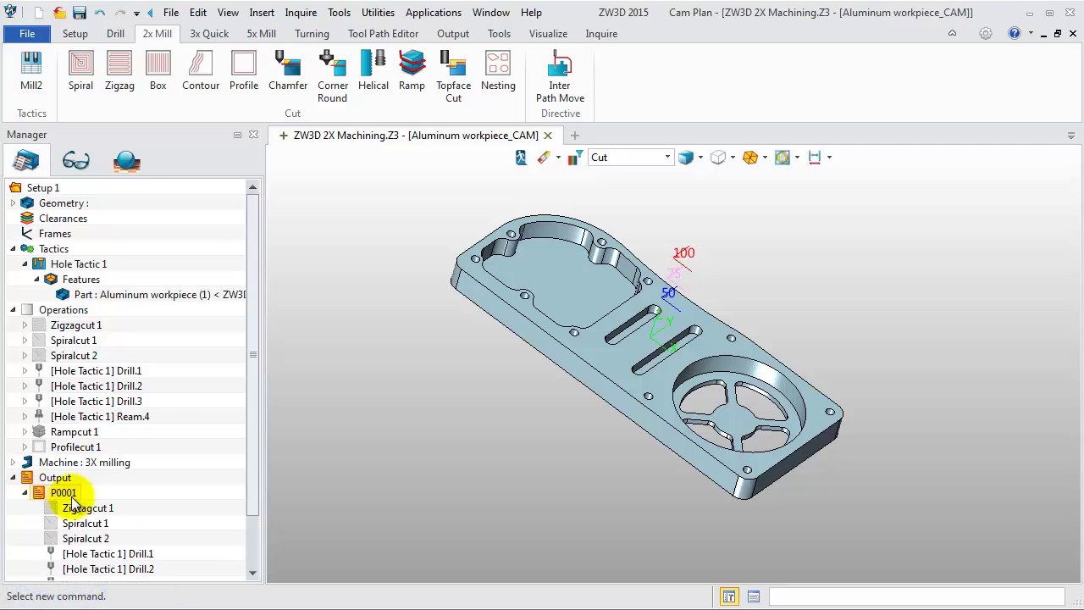
scroll(80, 505, down, 1)
scroll(80, 498, down, 1)
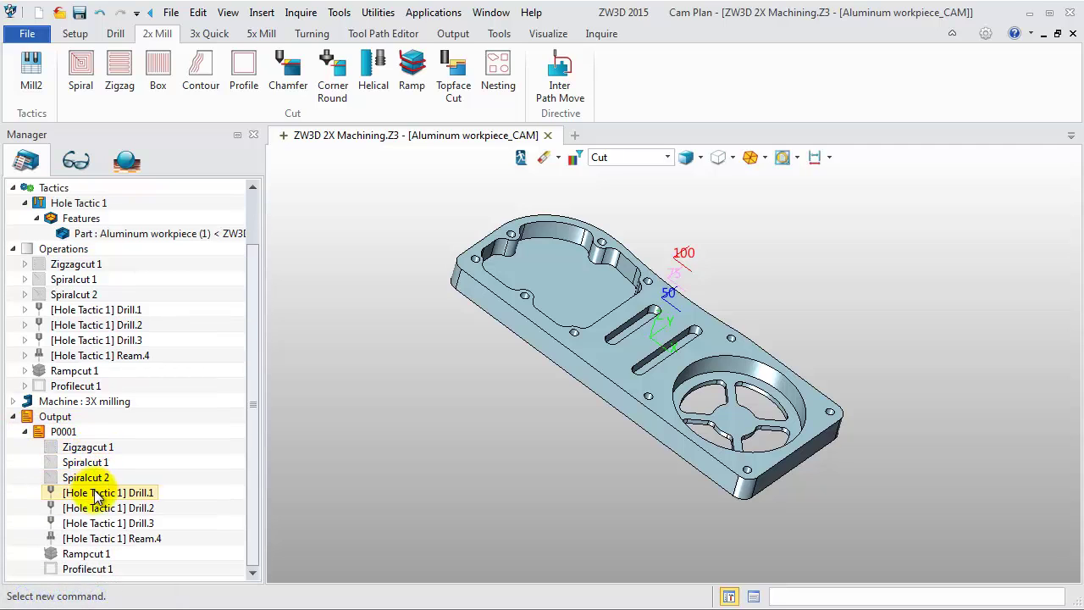
click(25, 431)
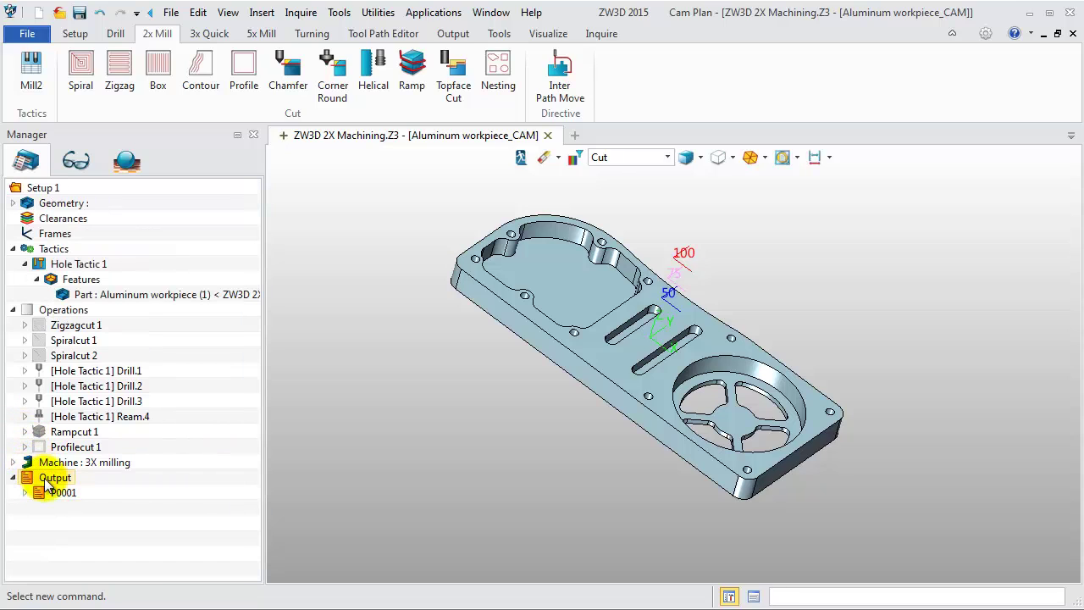
Insert a new NC program under Output holding Zigzagcut 1 and Spiralcut 1, and begin renaming it
right_click(46, 483)
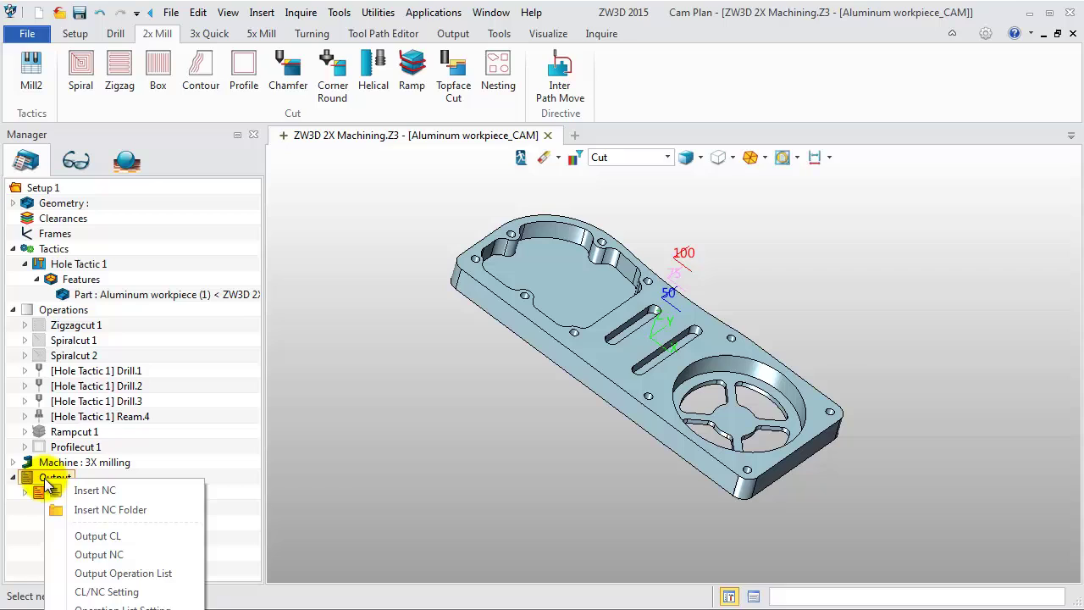
click(74, 491)
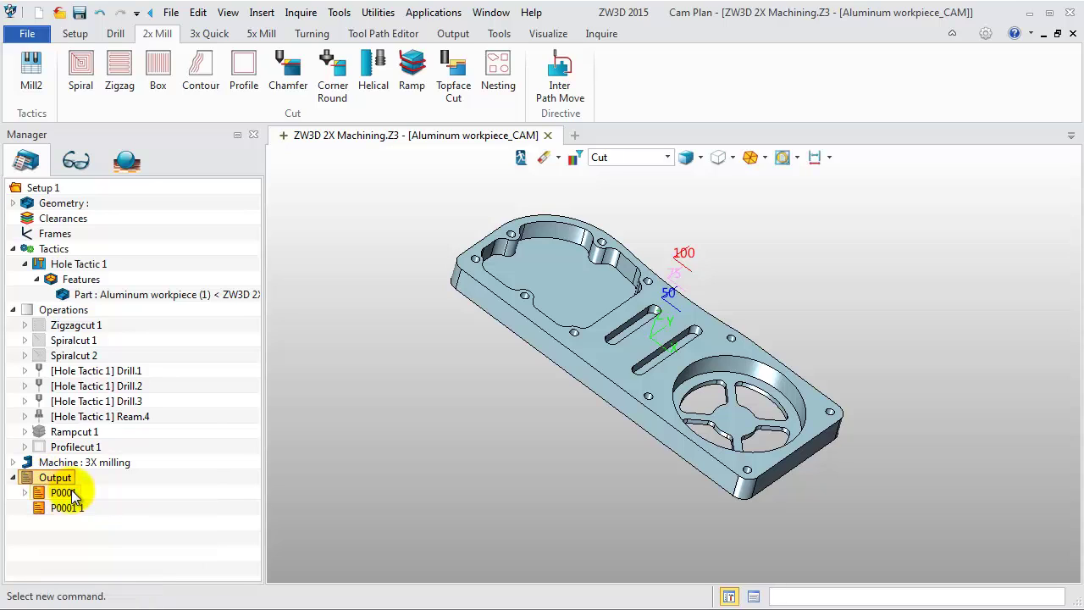
right_click(54, 508)
click(102, 519)
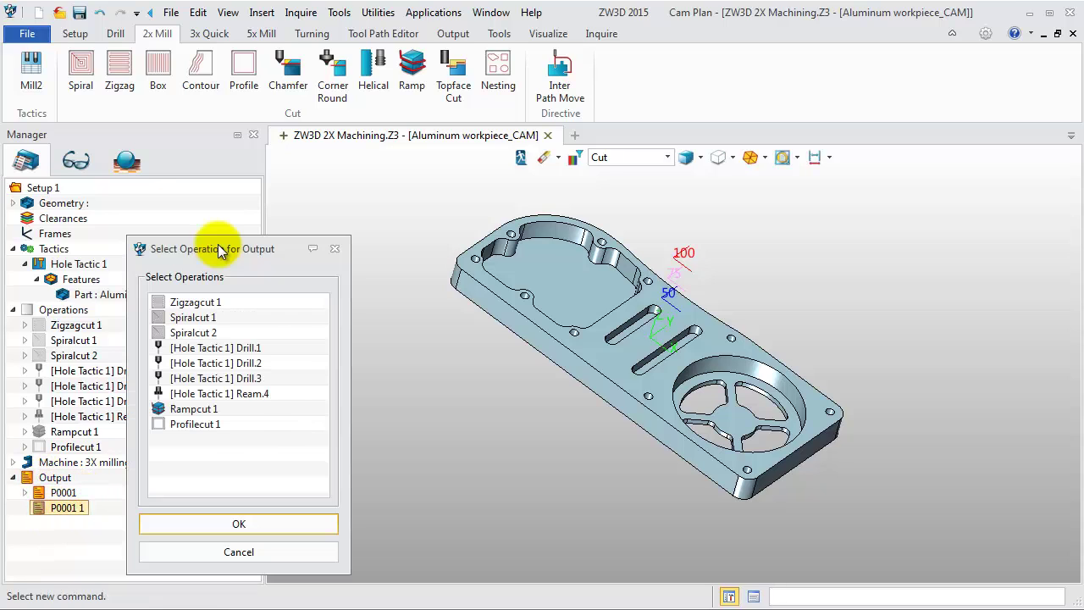
ctrl+click(197, 320)
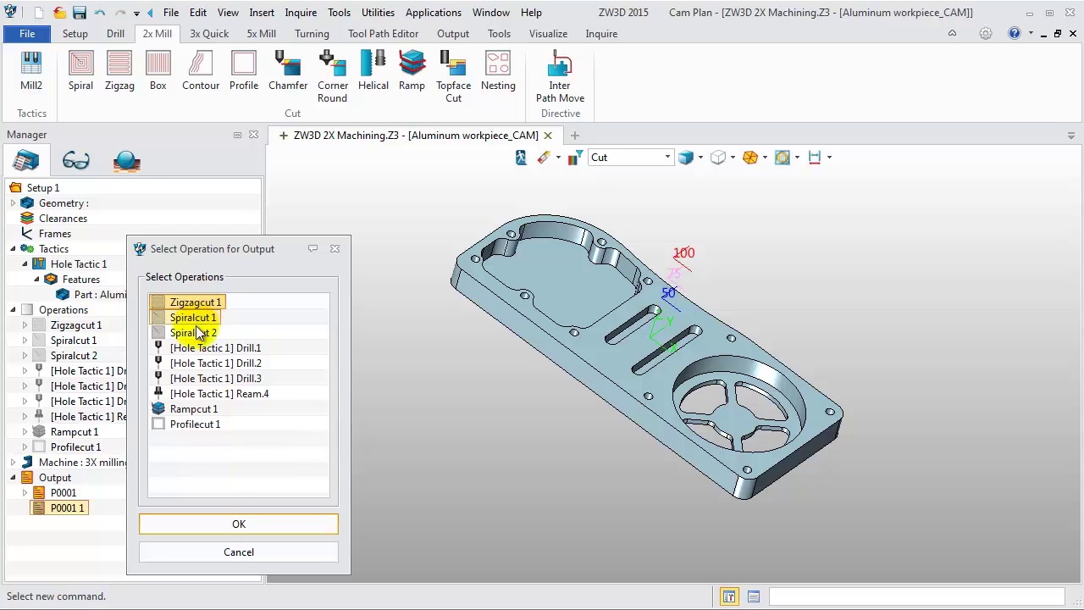
click(208, 528)
click(23, 507)
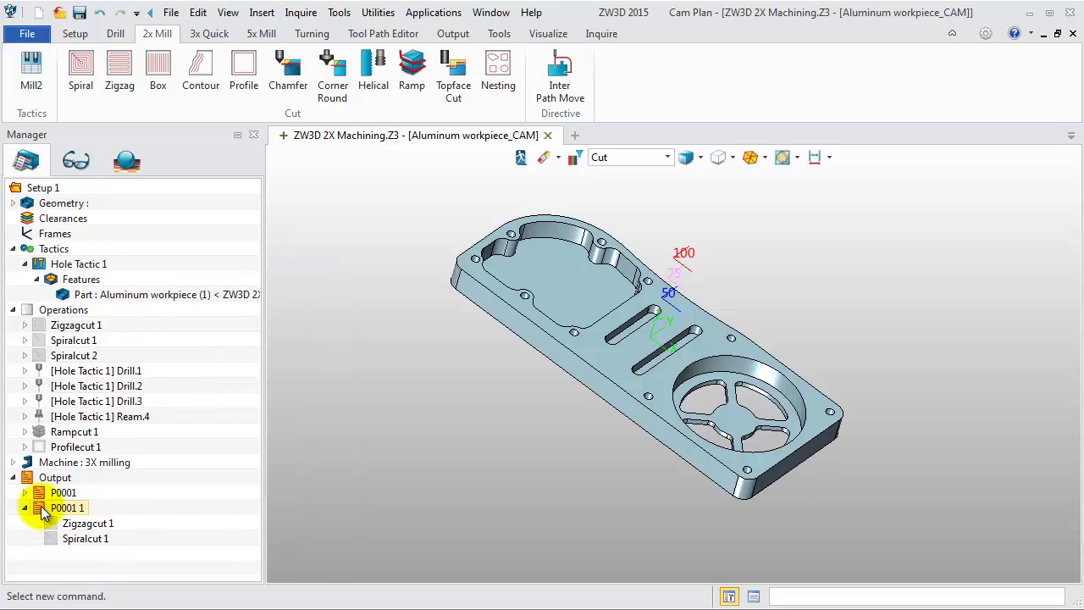
right_click(41, 505)
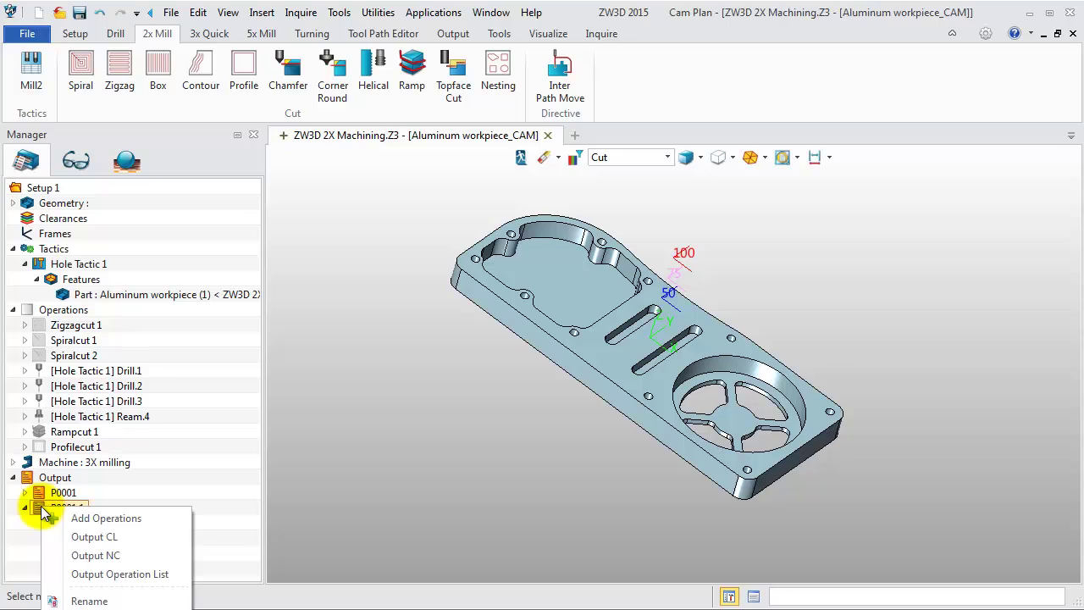
click(116, 599)
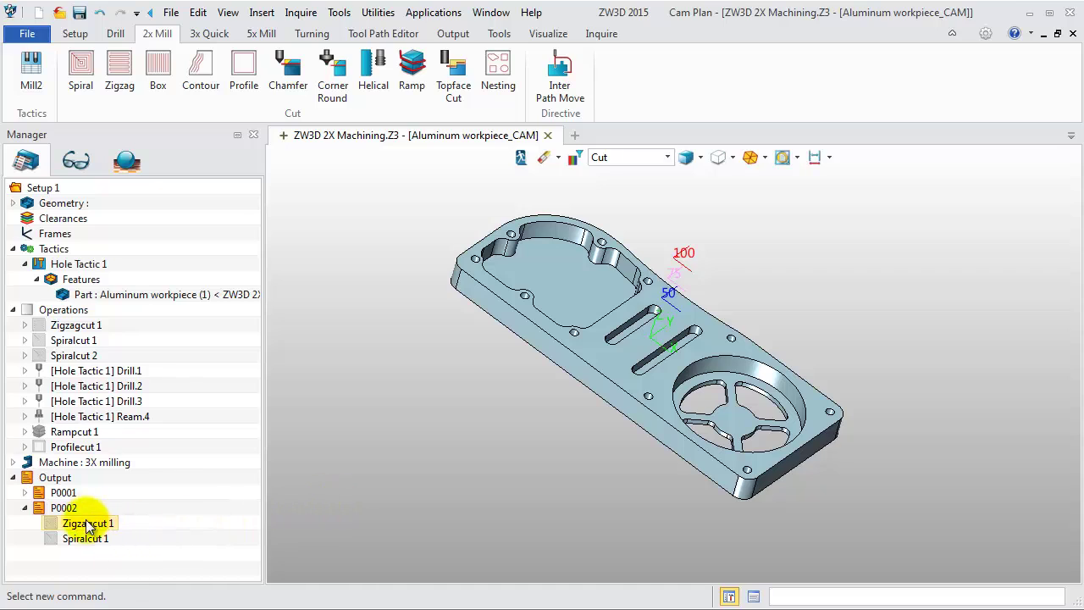
Bring up P0002's NC output settings, float the panel, and check the output file folder
right_click(64, 329)
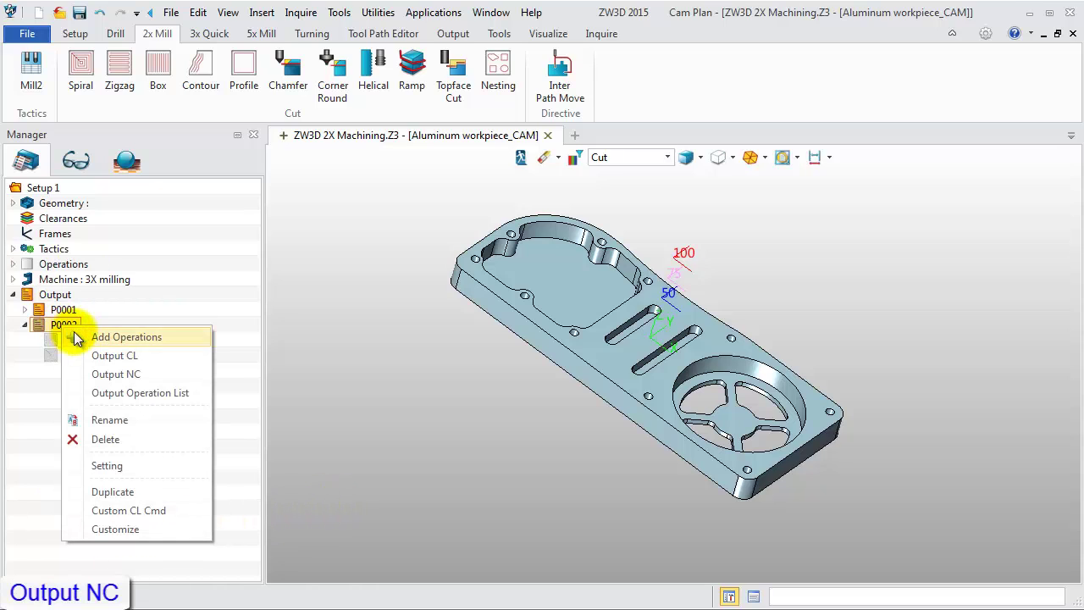
click(137, 462)
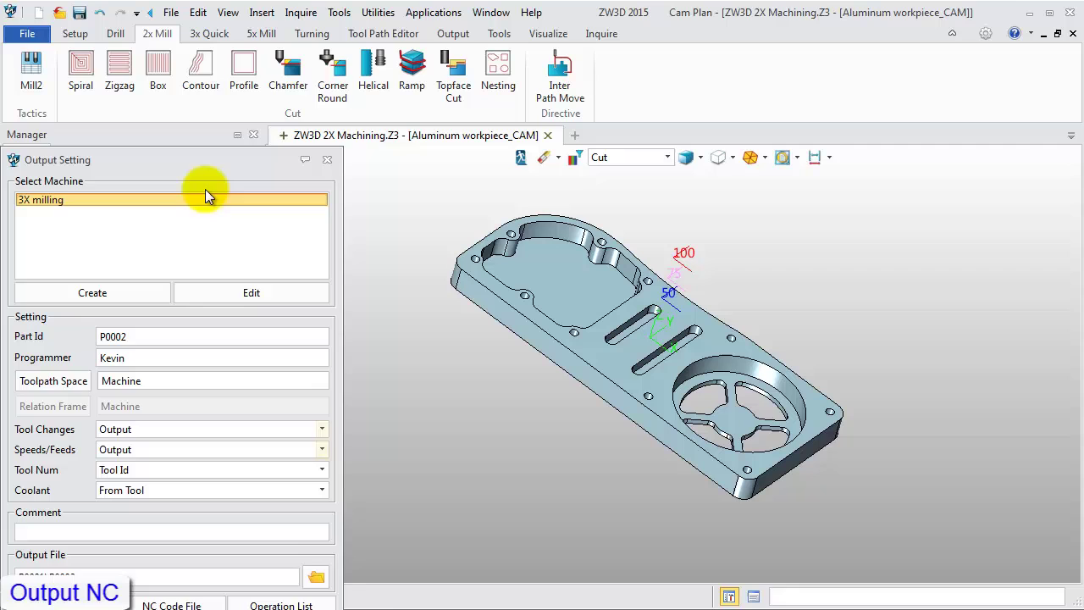
drag(205, 161, 274, 75)
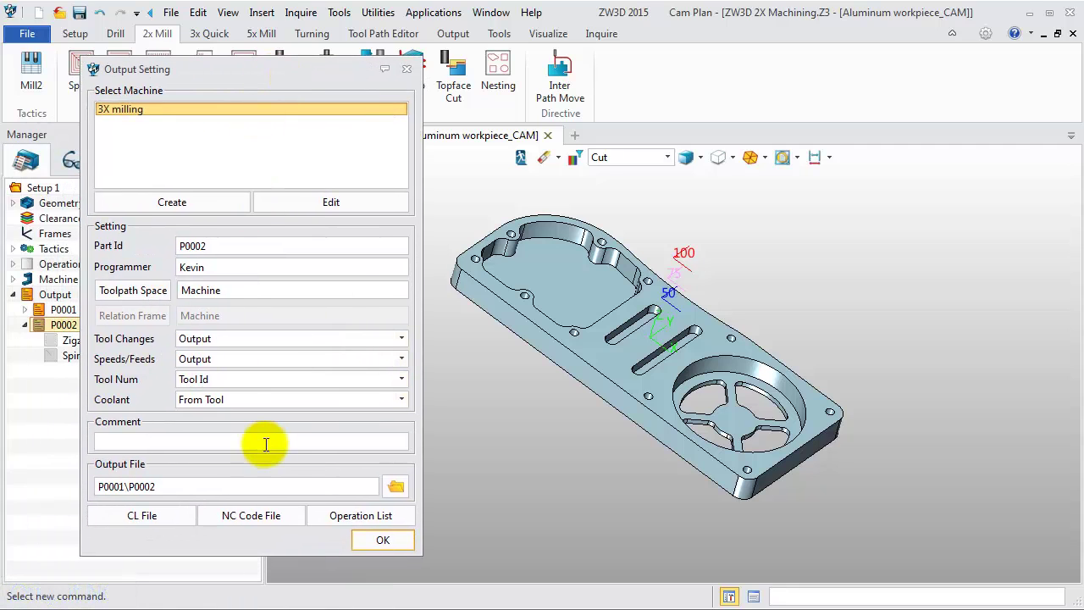
click(392, 489)
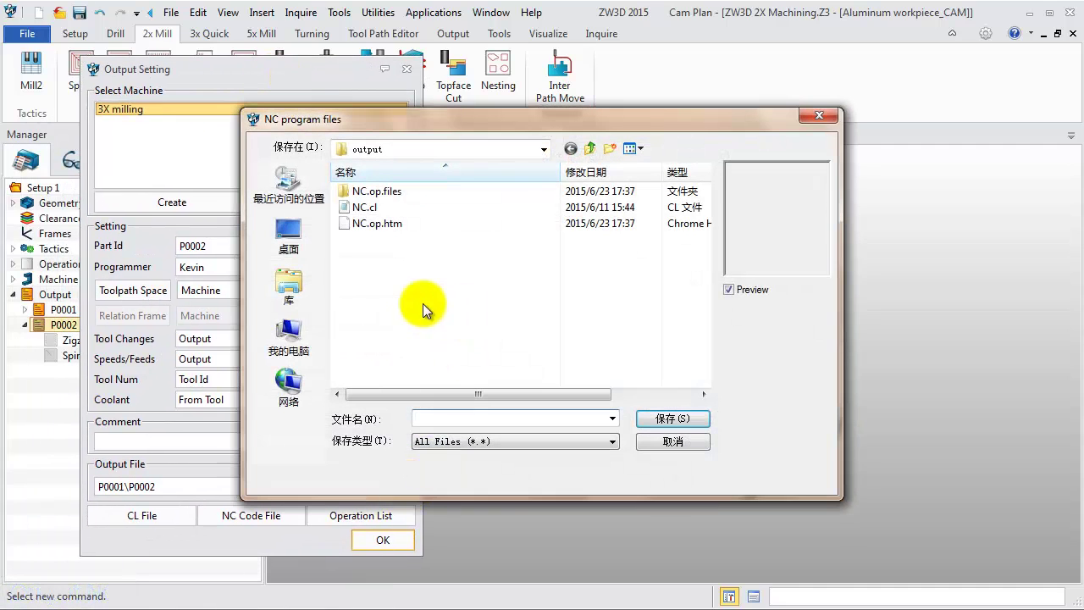
click(646, 441)
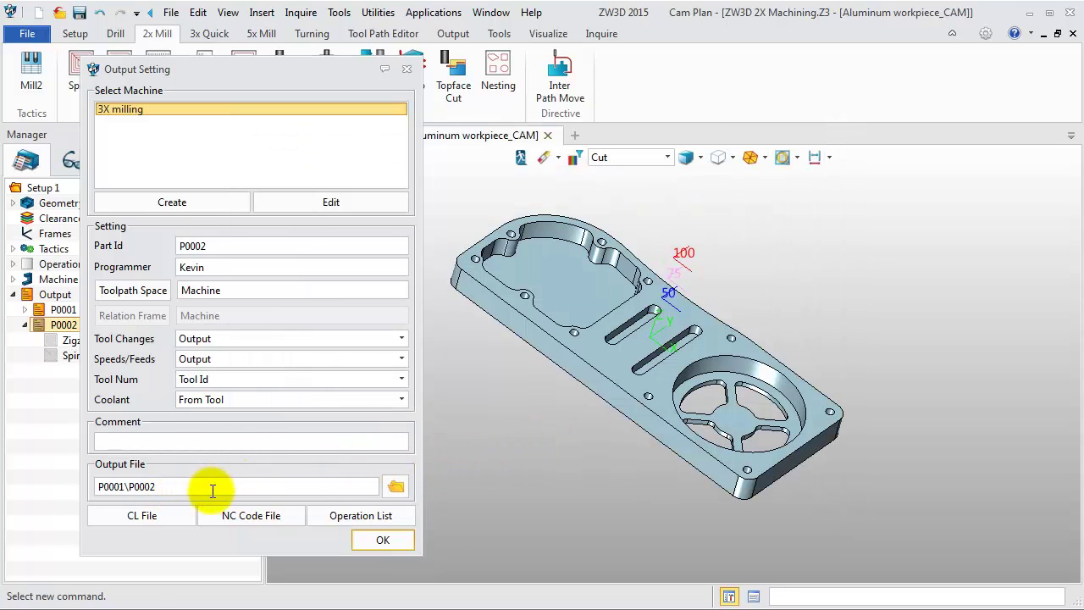
Generate P0002's NC code file, scroll through the code, and close the viewer
click(242, 518)
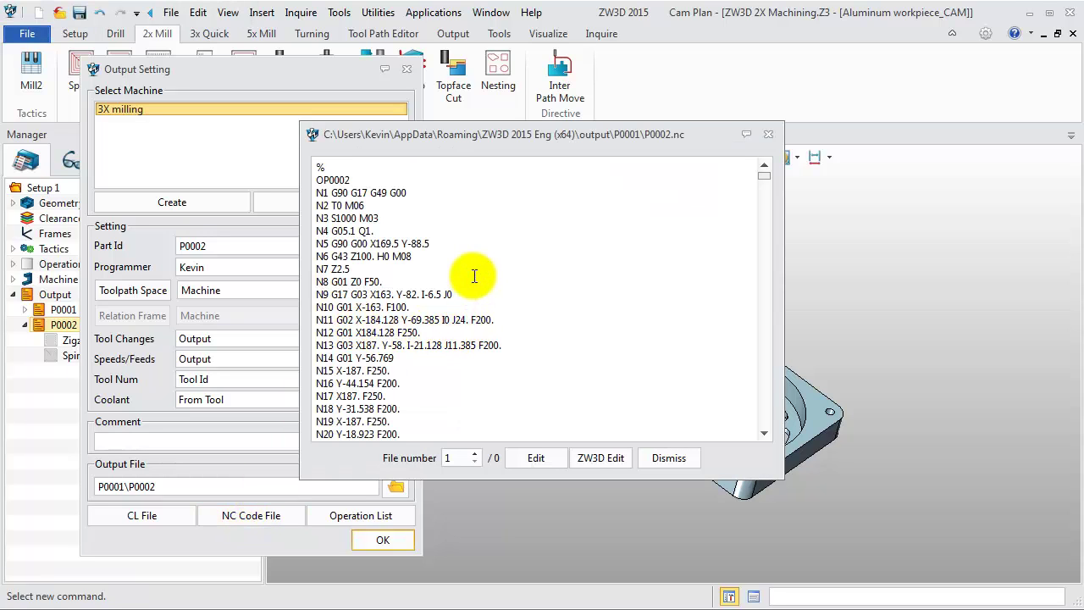
scroll(474, 276, down, 1)
scroll(475, 276, down, 5)
scroll(475, 276, down, 5)
scroll(474, 275, down, 4)
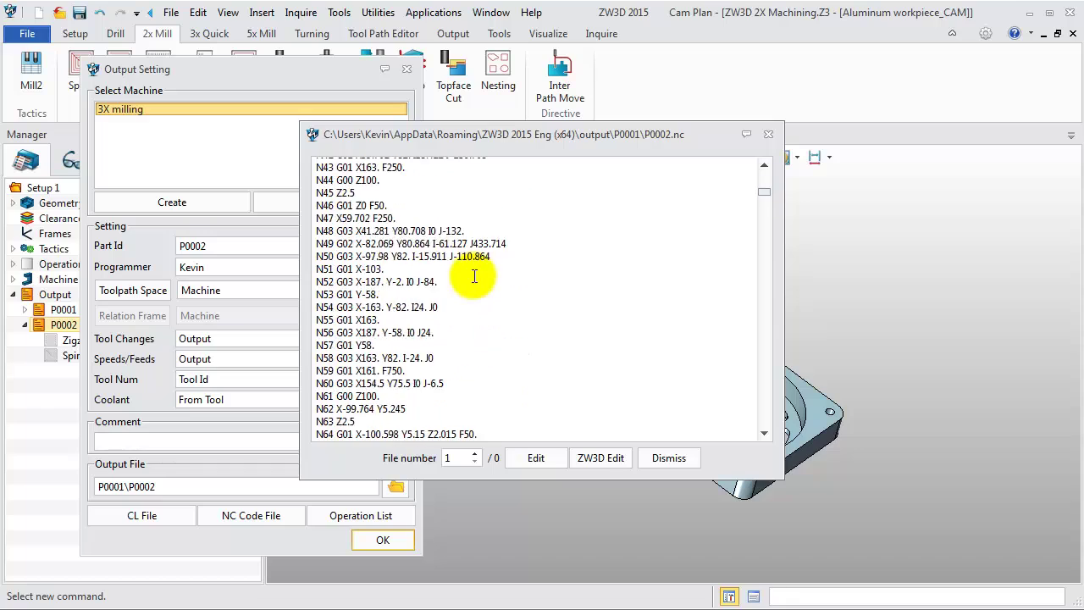
scroll(473, 272, down, 4)
scroll(474, 273, down, 4)
scroll(500, 273, down, 4)
scroll(546, 280, down, 5)
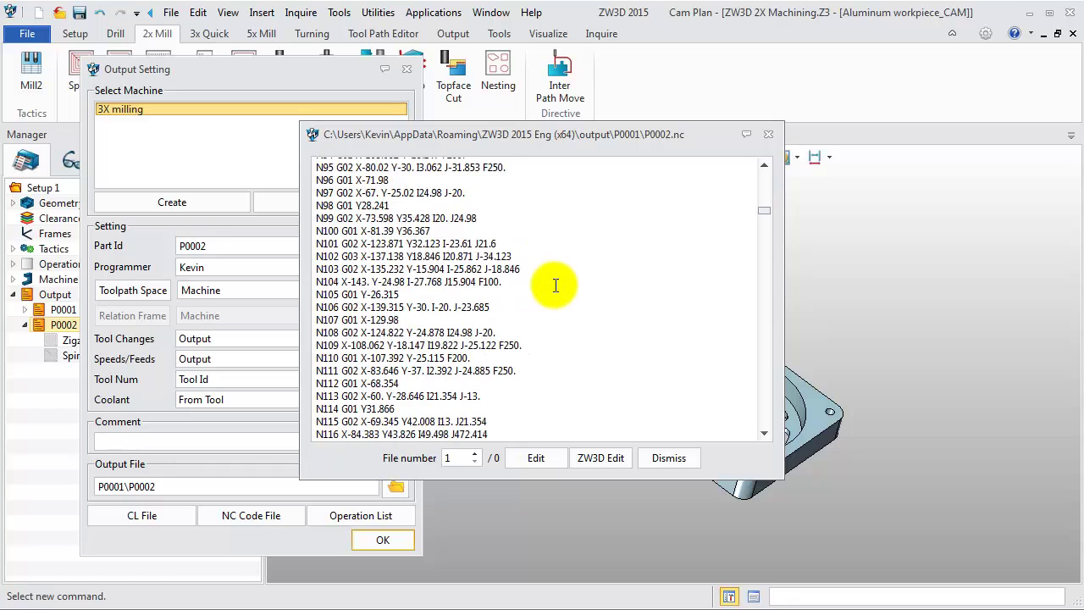
scroll(601, 277, down, 5)
scroll(648, 271, down, 6)
click(768, 136)
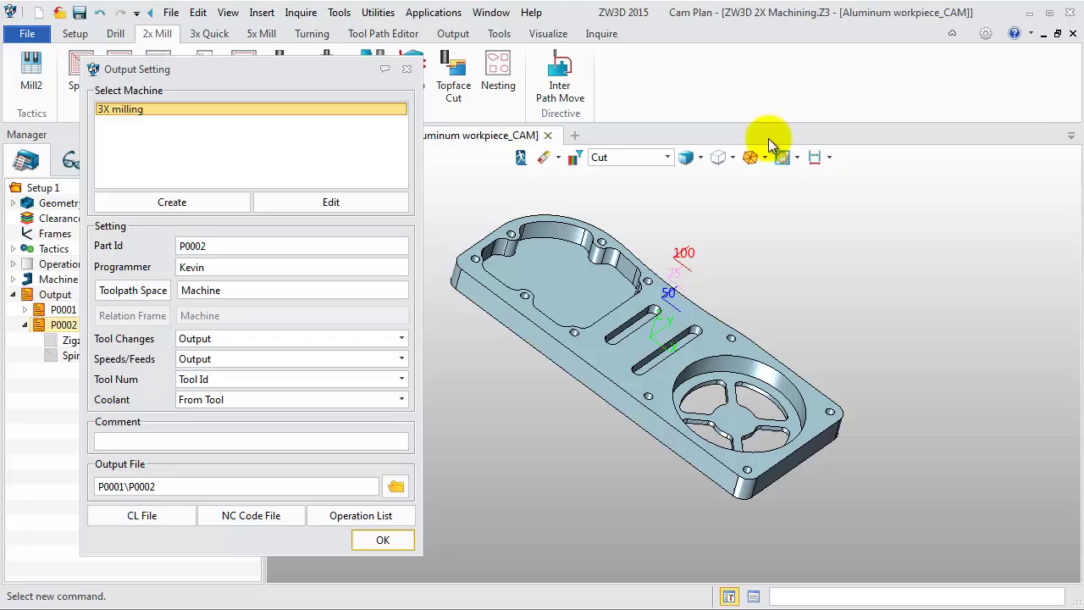
Generate and scroll through the P0002.op.htm operation list in Chrome, then close Chrome and Output Setting
click(347, 519)
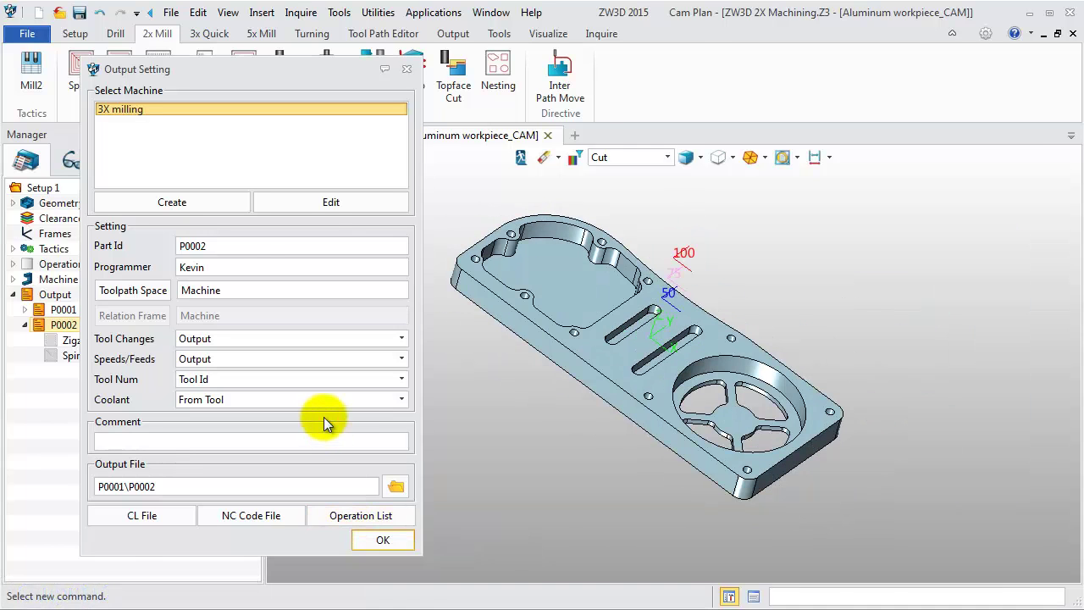
scroll(534, 296, down, 2)
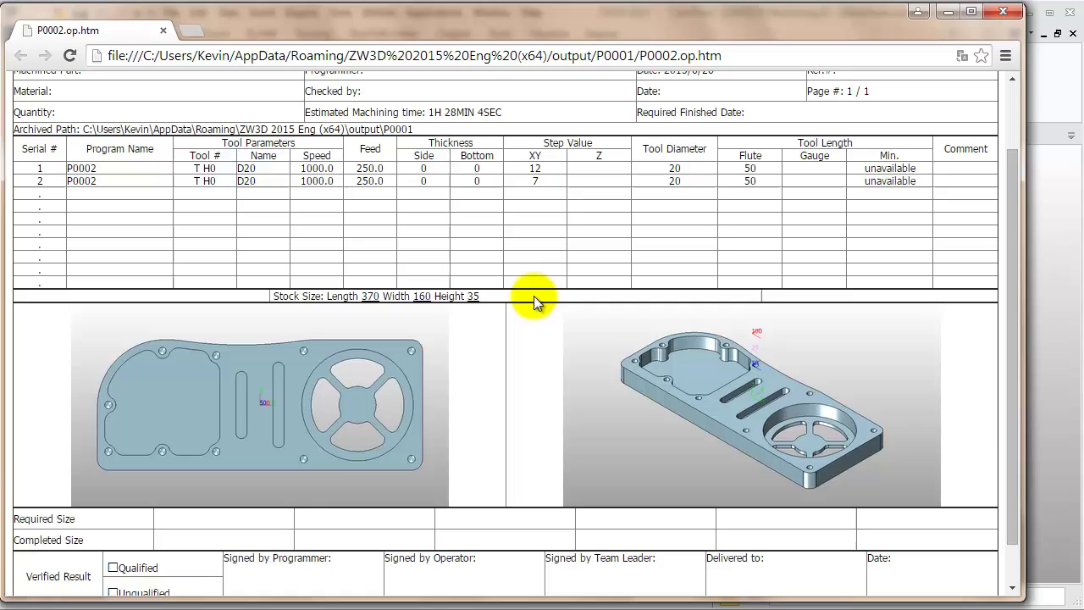
scroll(534, 295, down, 1)
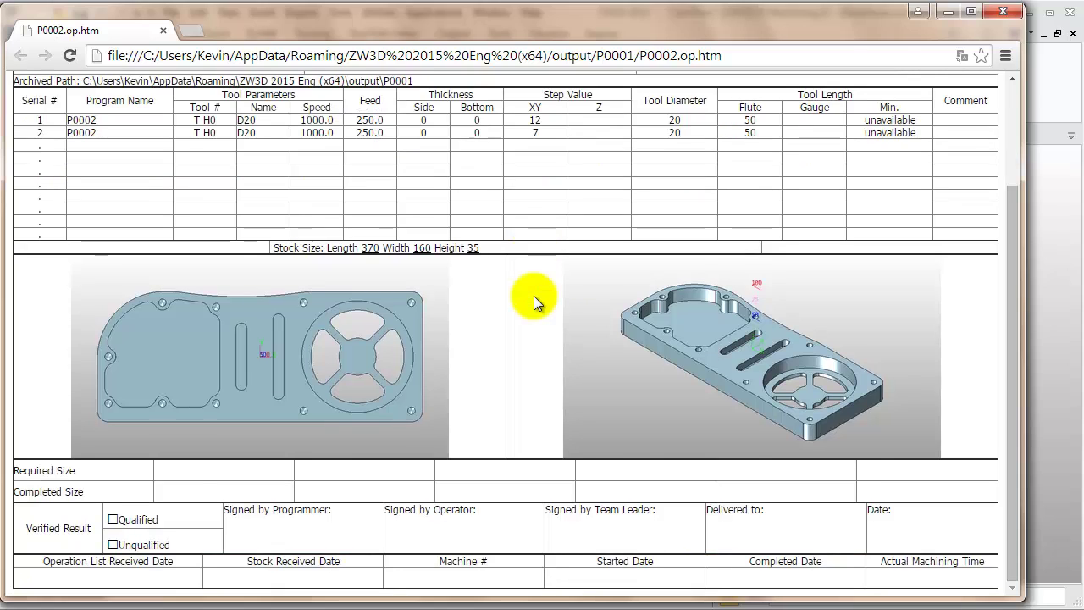
scroll(534, 296, up, 3)
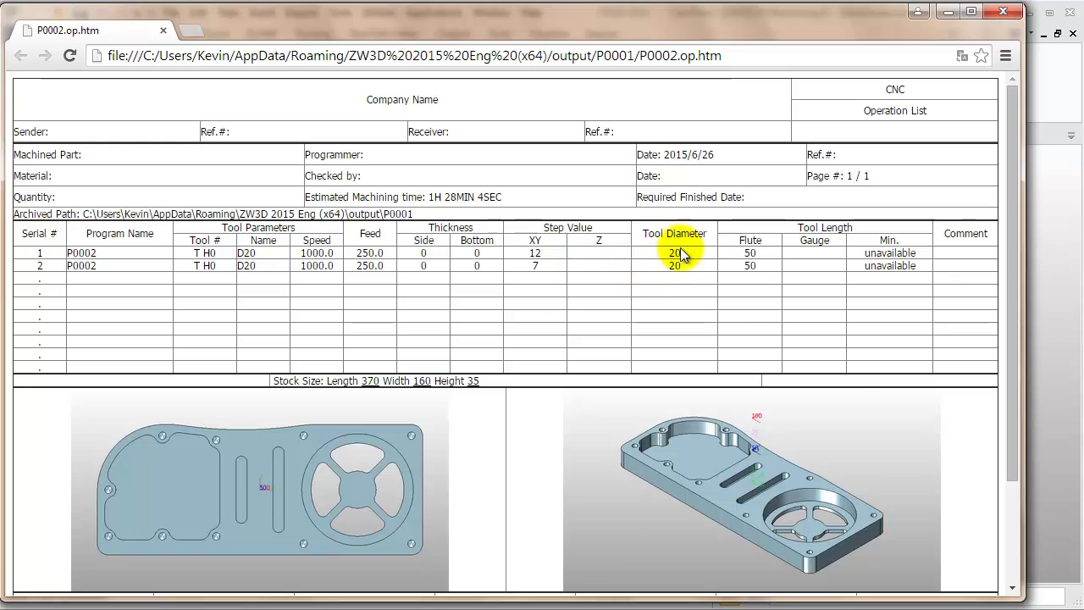
click(1003, 12)
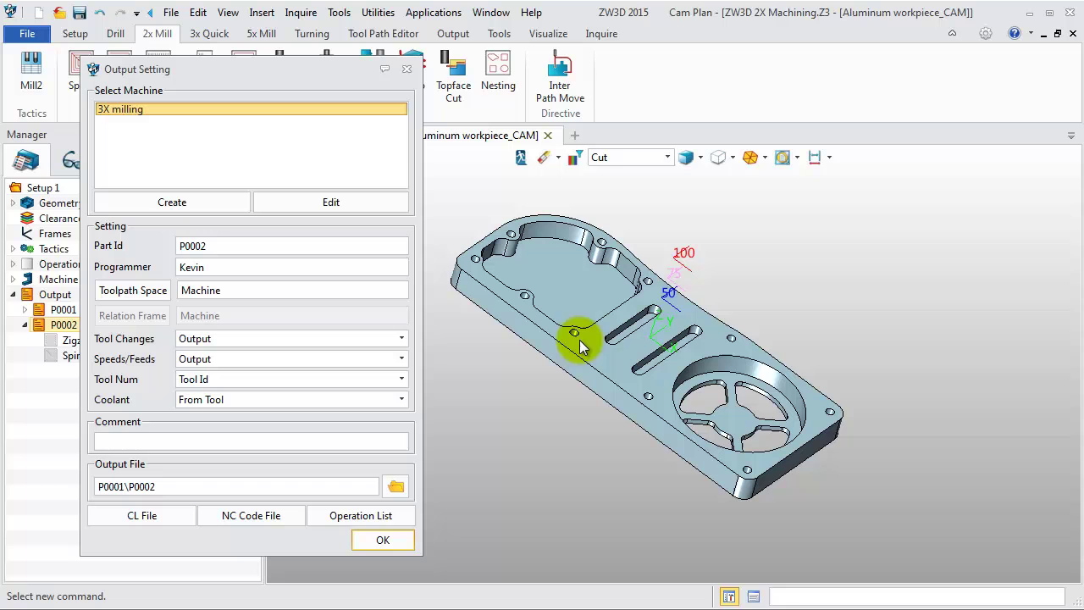
click(378, 540)
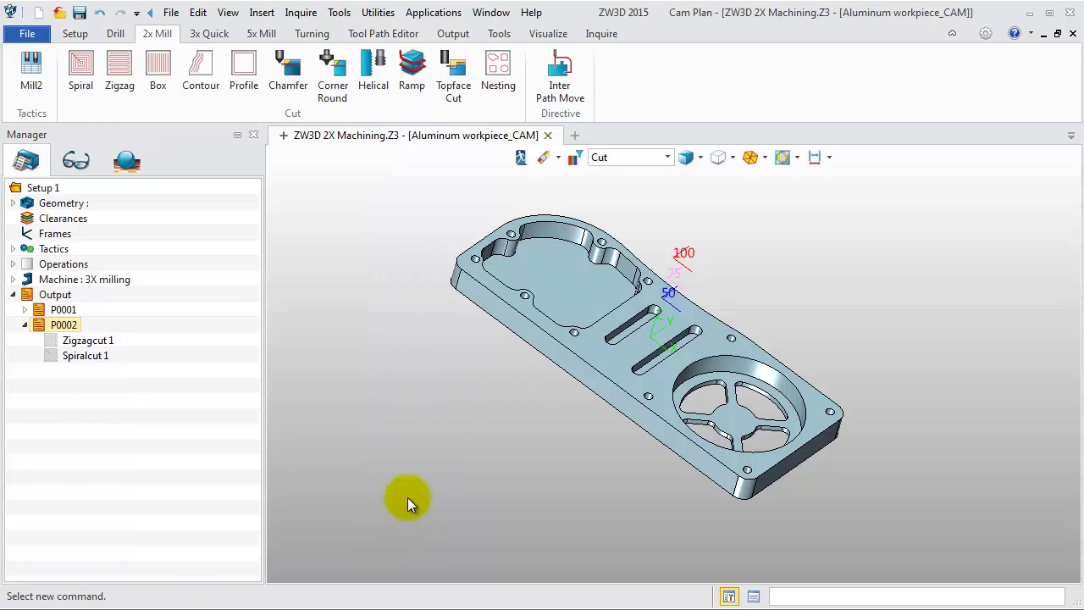